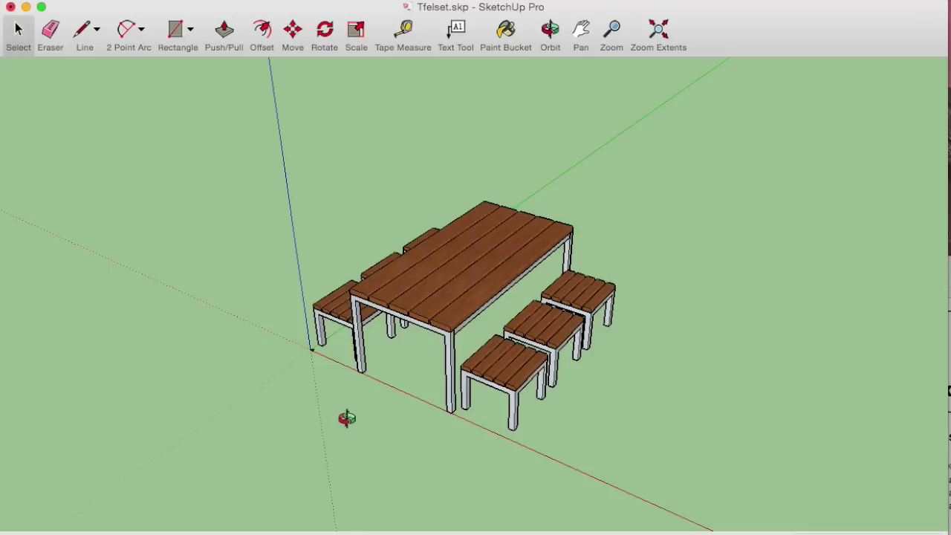
Launch SketchUp from the SketchUp 2015 applications folder in Finder.
mouse_move(520, 404)
middle_mouse_down()
mouse_move(335, 367)
mouse_move(357, 240)
mouse_move(430, 411)
mouse_move(620, 414)
mouse_move(418, 445)
middle_mouse_up()
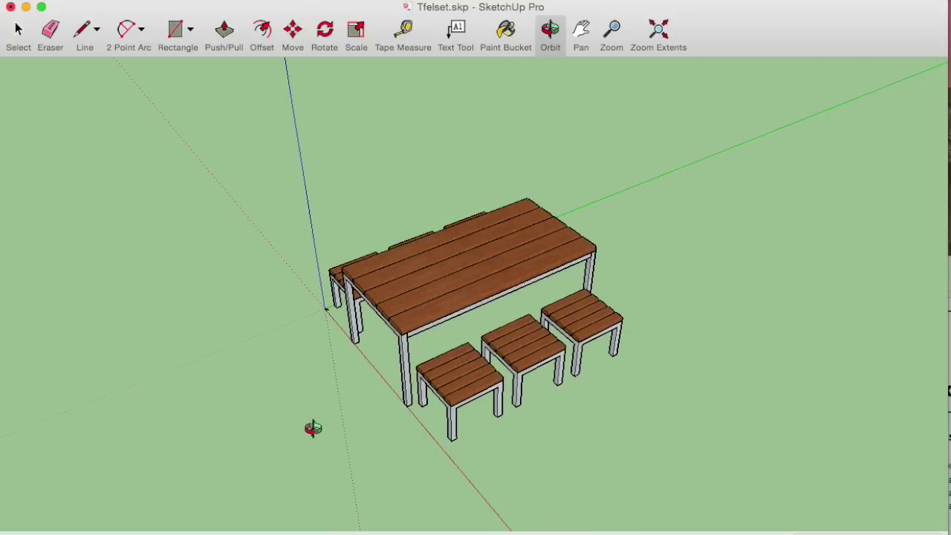
mouse_move(268, 426)
left_mouse_down()
mouse_move(562, 388)
mouse_move(655, 357)
mouse_move(450, 417)
mouse_move(492, 378)
mouse_move(362, 303)
mouse_move(391, 372)
mouse_move(417, 385)
mouse_move(361, 414)
mouse_move(480, 377)
mouse_move(409, 389)
mouse_move(412, 399)
left_mouse_up()
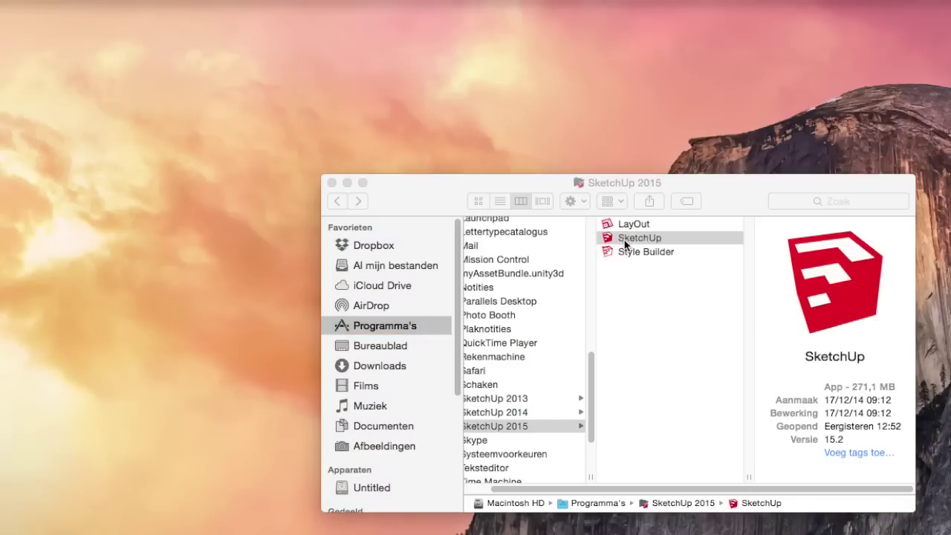
double_click(625, 244)
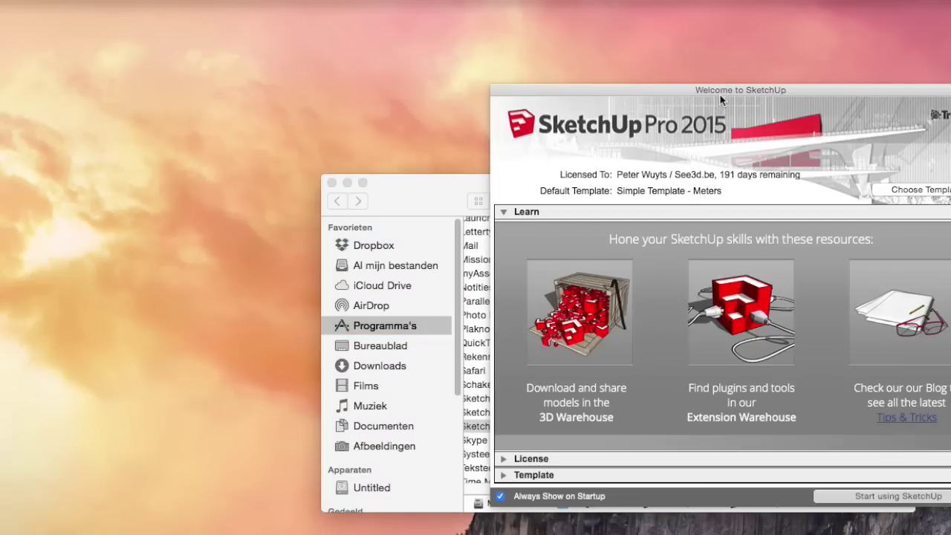
Start a new untitled model using the Simple Template - Meters.
left_click_drag(719, 94, 454, 84)
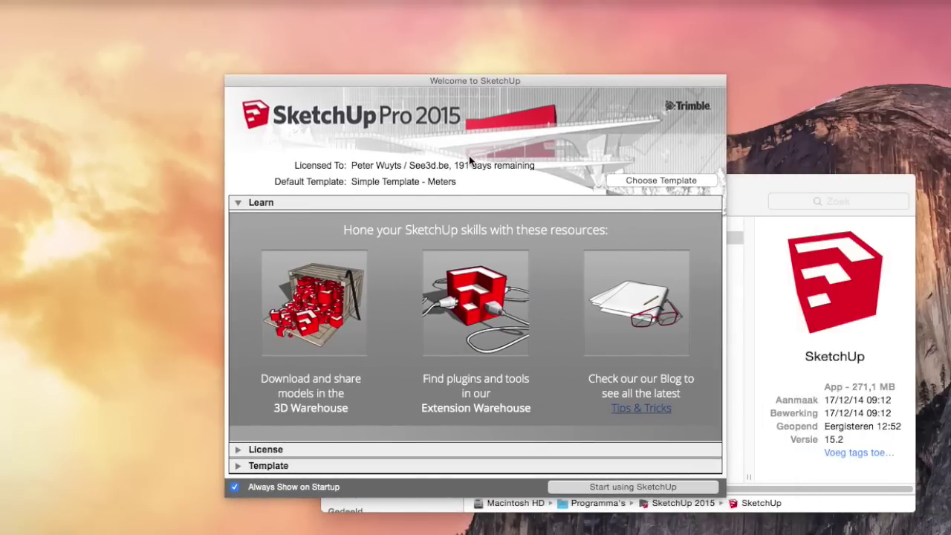
left_click(643, 186)
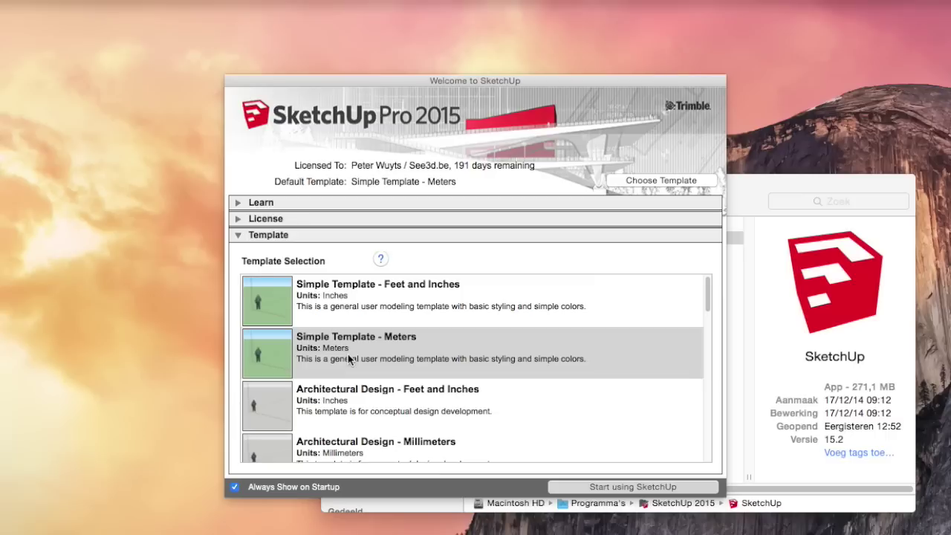
left_click(619, 490)
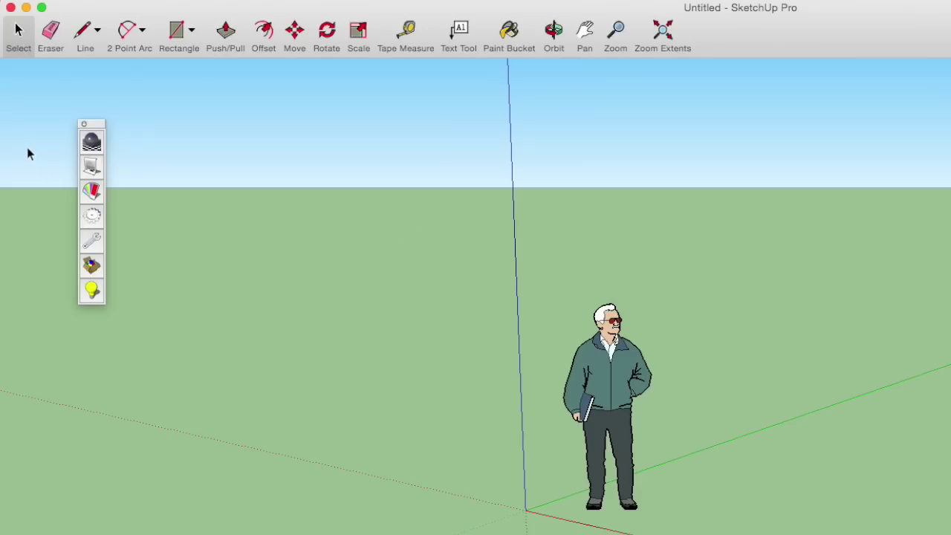
Close the floating tool palette and delete the standing person scale figure.
left_click(82, 126)
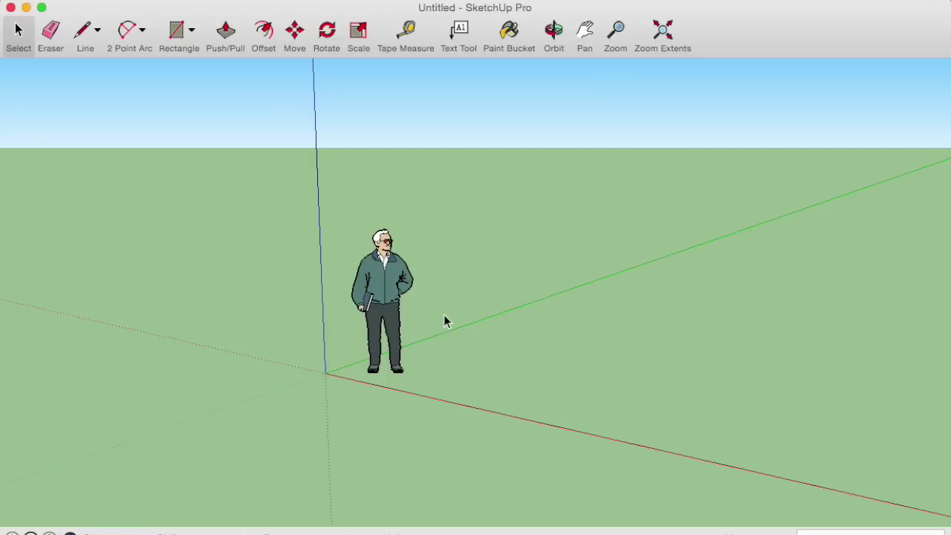
left_click(380, 301)
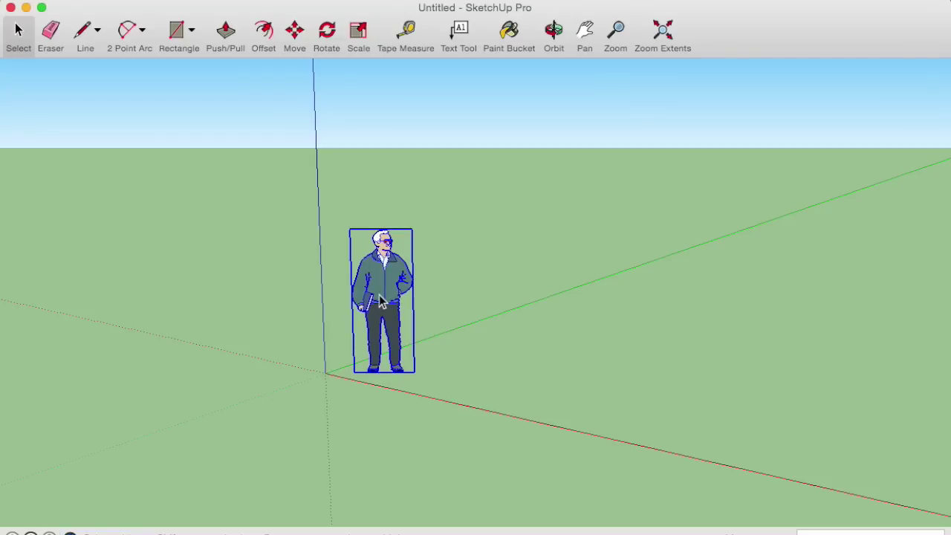
key("Delete")
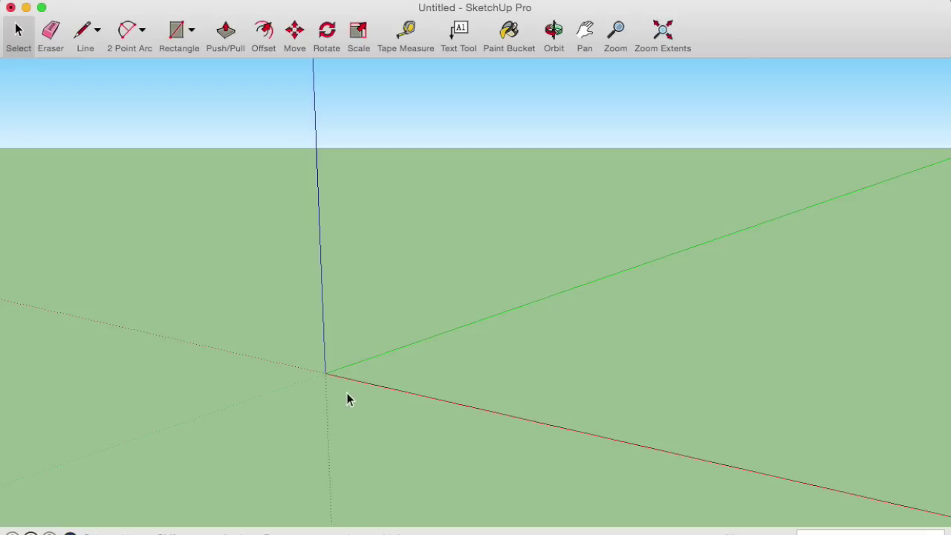
mouse_move(374, 384)
middle_mouse_down()
mouse_move(348, 387)
mouse_move(298, 347)
middle_mouse_up()
scroll(298, 347, "down", 1)
scroll(337, 372, "down", 1)
scroll(337, 371, "up", 2)
scroll(337, 372, "up", 2)
scroll(338, 378, "down", 1)
scroll(337, 378, "up", 1)
scroll(337, 378, "down", 1)
scroll(339, 379, "up", 2)
scroll(338, 379, "down", 1)
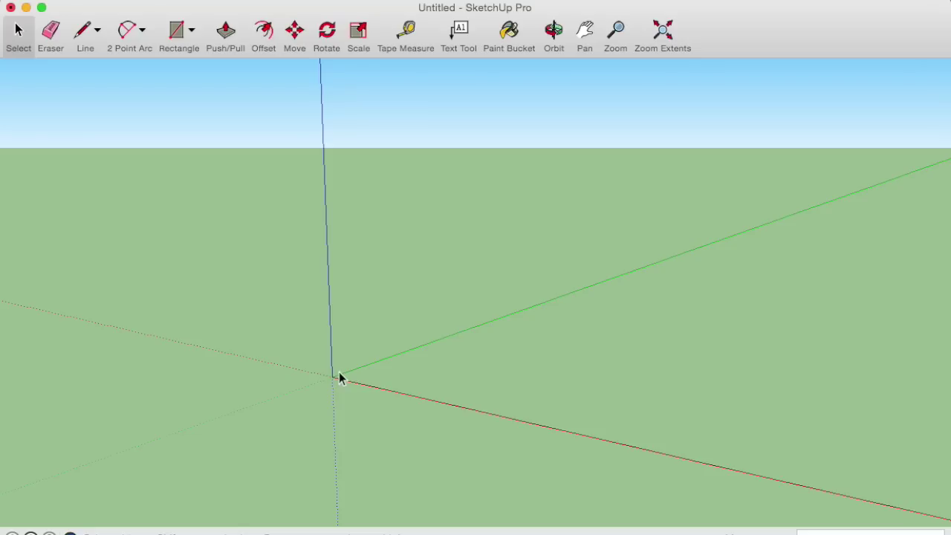
scroll(347, 387, "up", 2)
scroll(346, 388, "up", 2)
scroll(338, 383, "up", 2)
scroll(330, 367, "up", 2)
scroll(330, 368, "down", 2)
scroll(330, 367, "down", 1)
scroll(331, 369, "up", 2)
scroll(330, 369, "up", 2)
scroll(319, 360, "up", 1)
scroll(305, 339, "down", 3)
scroll(301, 337, "up", 1)
scroll(301, 335, "down", 1)
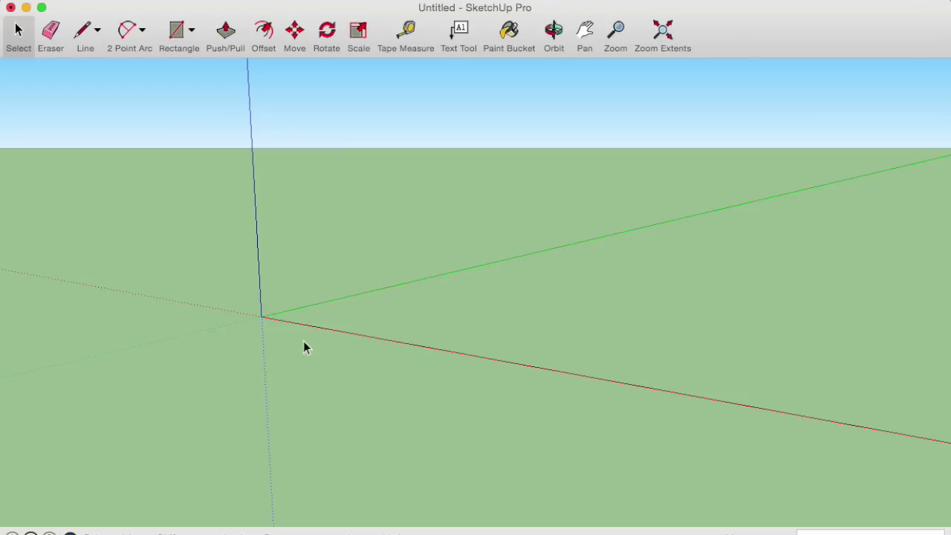
key("o")
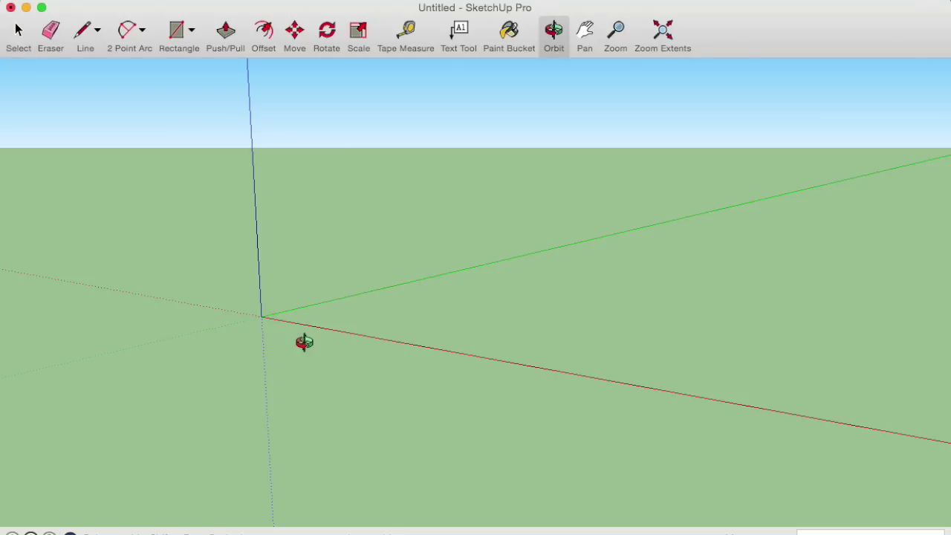
mouse_move(304, 342)
left_mouse_down()
mouse_move(312, 344)
mouse_move(303, 342)
left_mouse_up()
key("space")
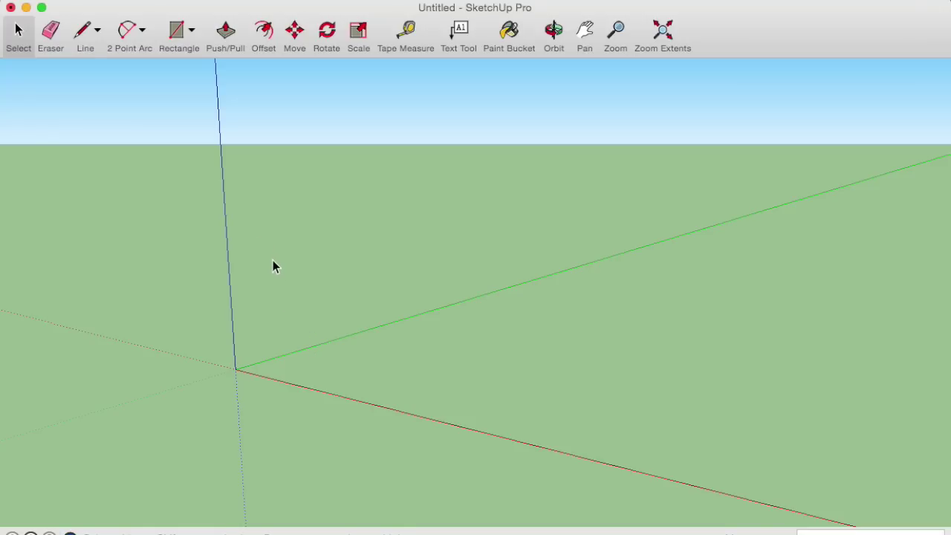
left_click(177, 42)
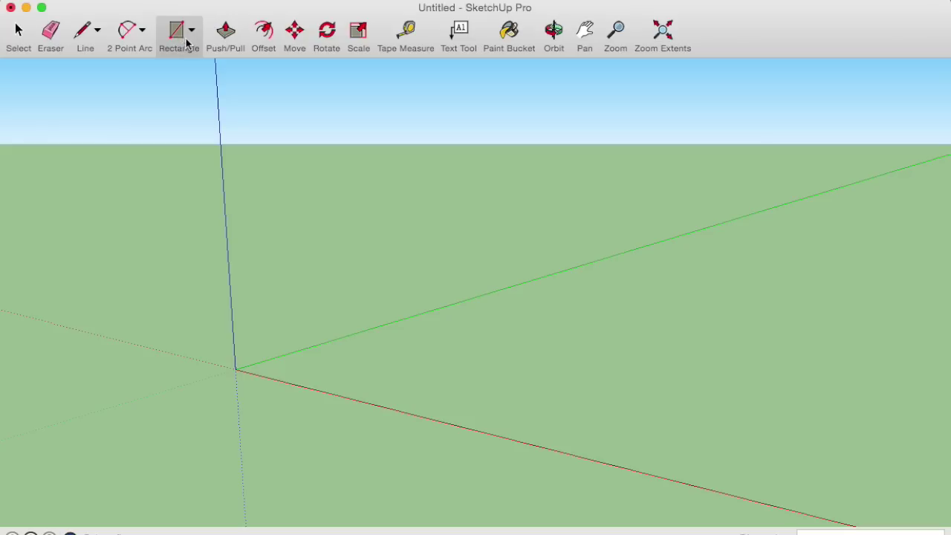
Draw a small rectangle at the axes origin as the first leg's footprint.
middle_click_drag(239, 355, 244, 357)
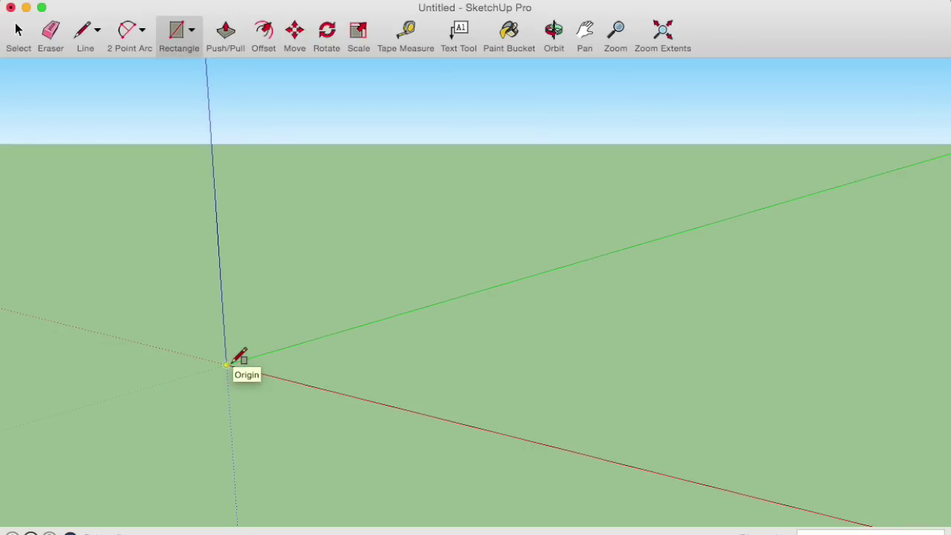
left_click(226, 364)
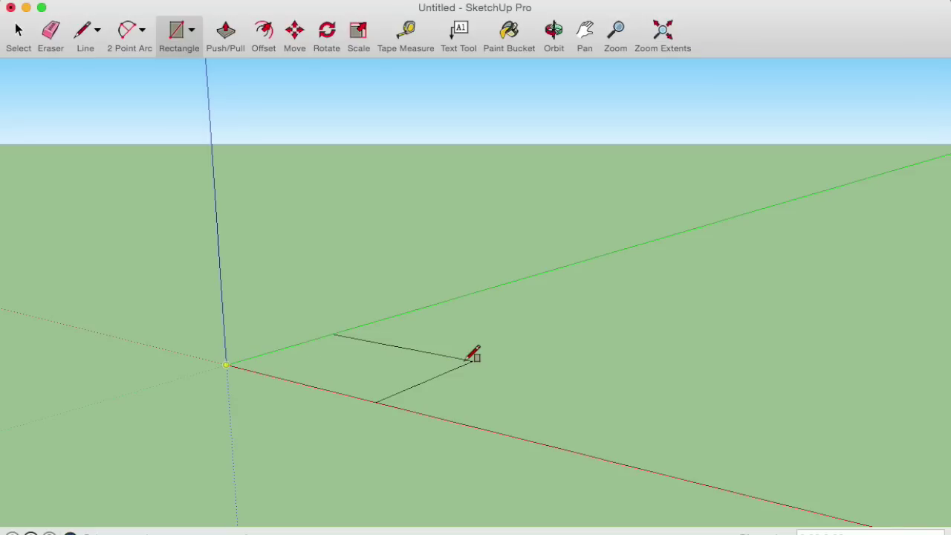
key("Return")
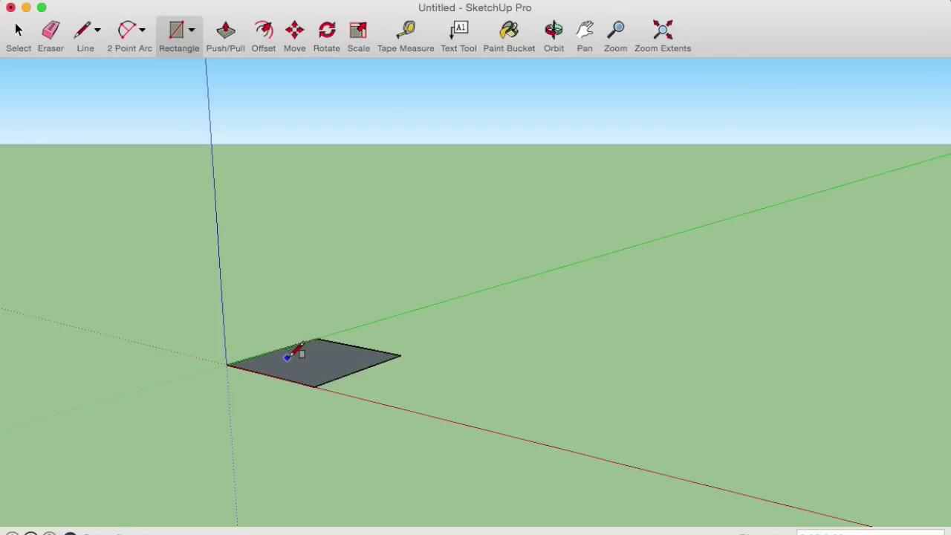
scroll(297, 350, "down", 4)
mouse_move(300, 342)
middle_mouse_down()
mouse_move(334, 367)
mouse_move(339, 399)
mouse_move(365, 431)
middle_mouse_up()
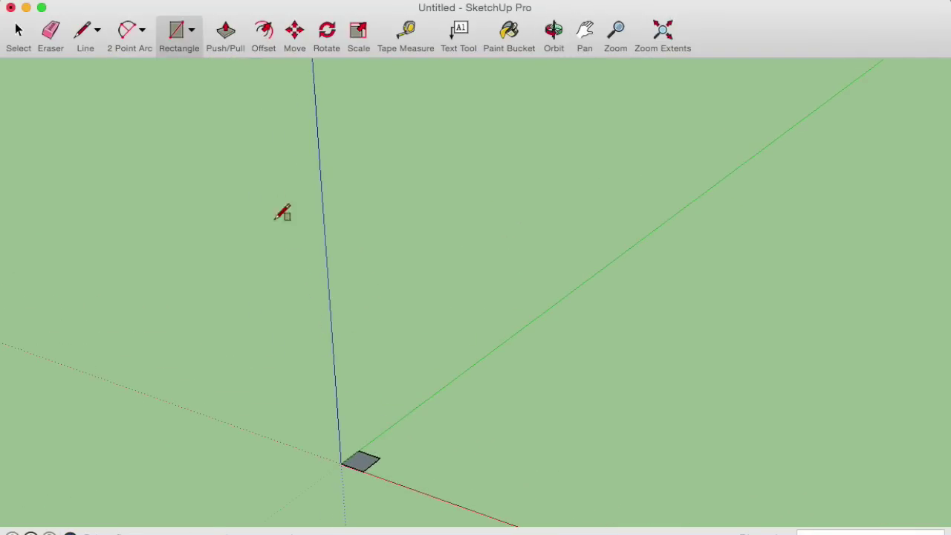
Push/pull the square up into a tall post, repeating the extrusion to double its height.
left_click(228, 44)
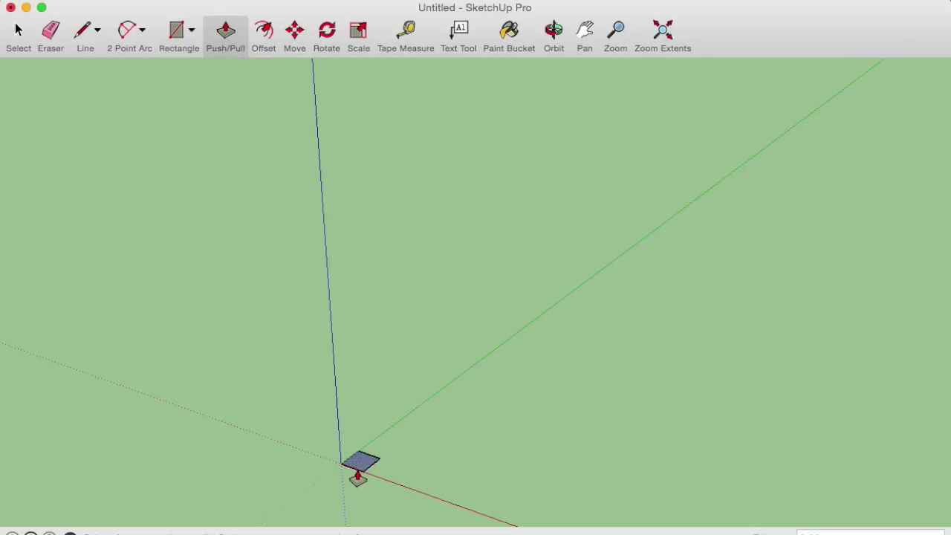
left_click_drag(357, 469, 349, 334)
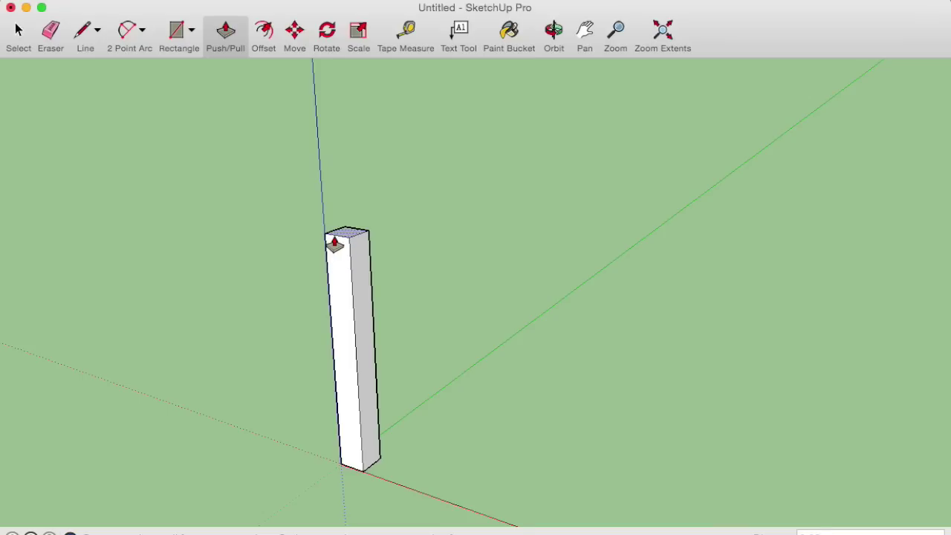
double_click(334, 246)
middle_click_drag(339, 246, 381, 280)
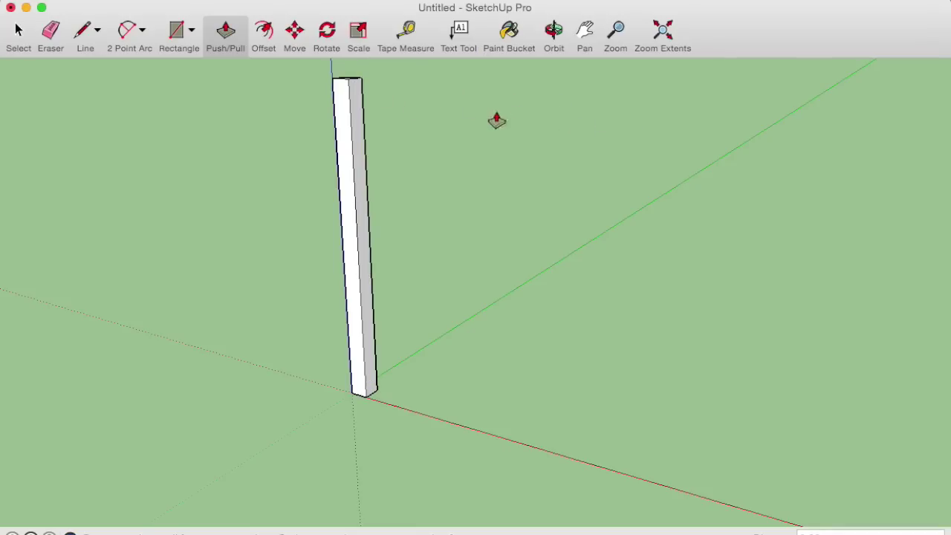
Draw a square on the upper side face of the post.
key("r")
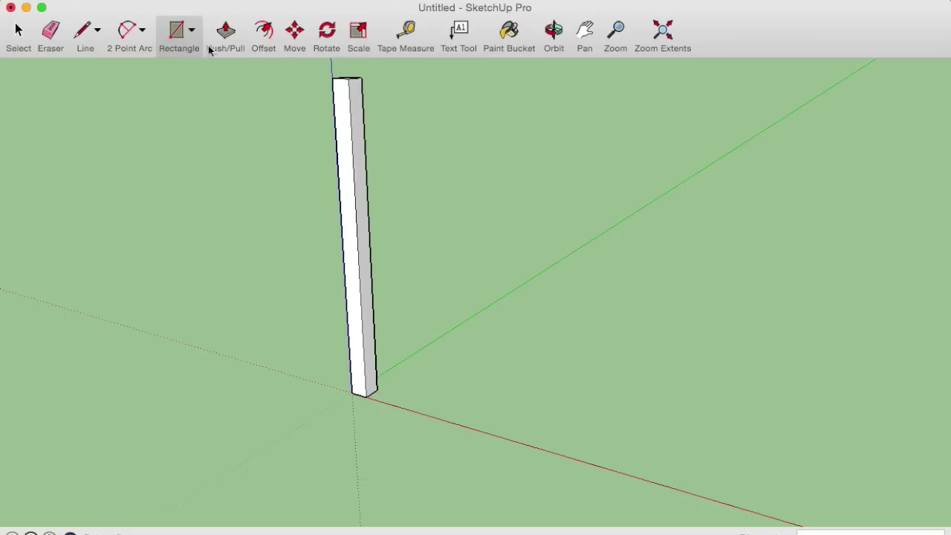
scroll(372, 71, "up", 2)
scroll(357, 82, "up", 2)
left_click(341, 79)
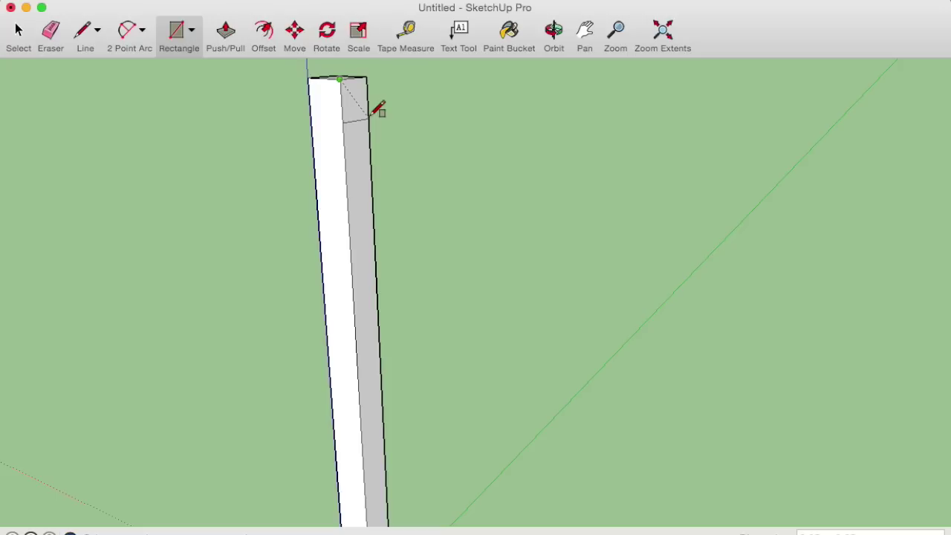
left_click(373, 115)
Push/pull that square sideways into a horizontal arm of the typed length.
left_click(225, 33)
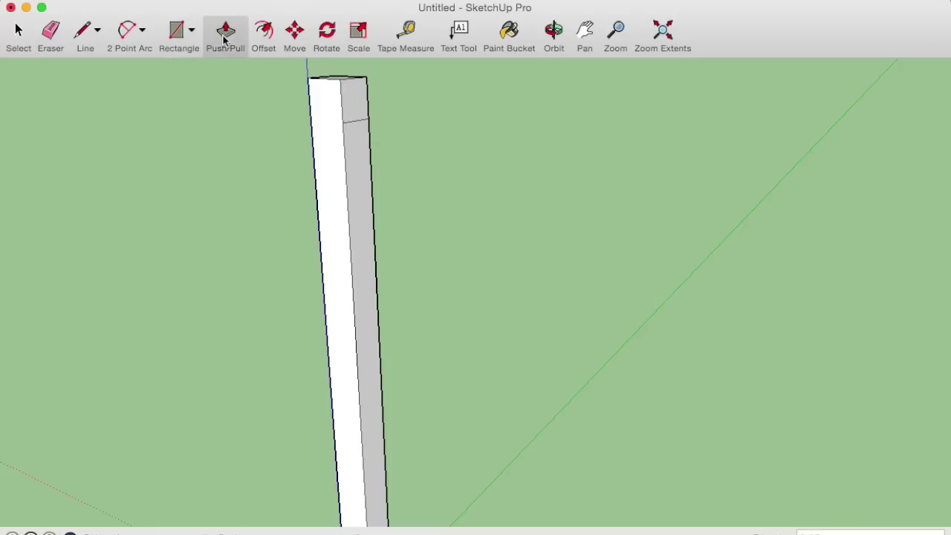
left_click(351, 108)
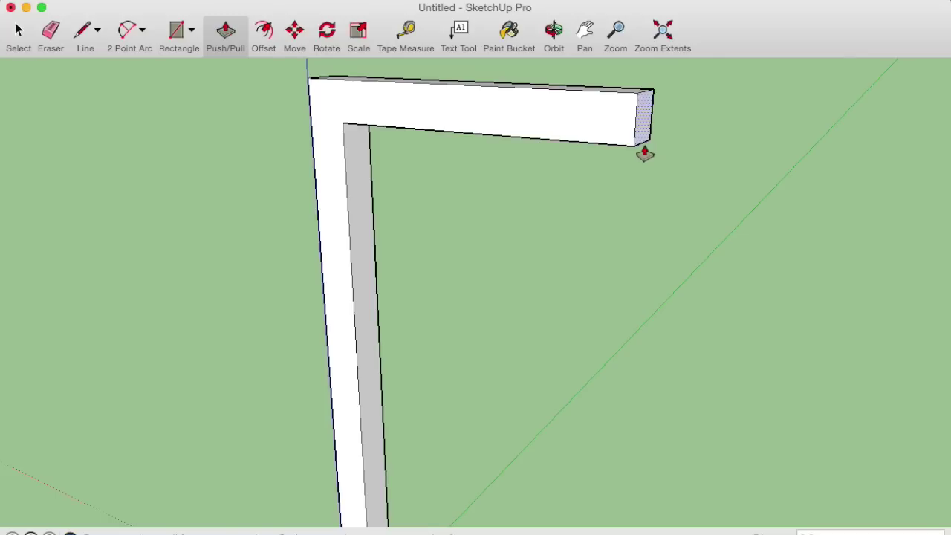
key("Return")
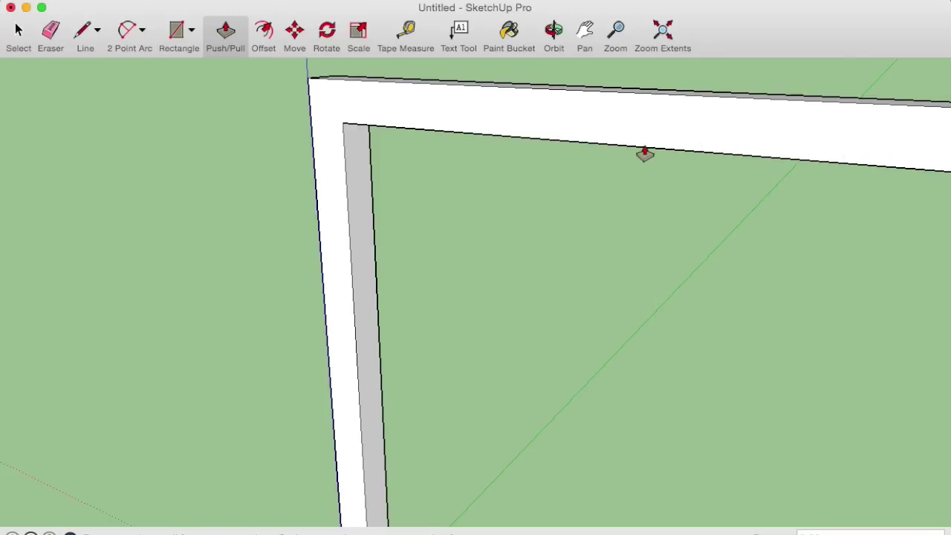
scroll(646, 163, "down", 3)
scroll(657, 179, "down", 3)
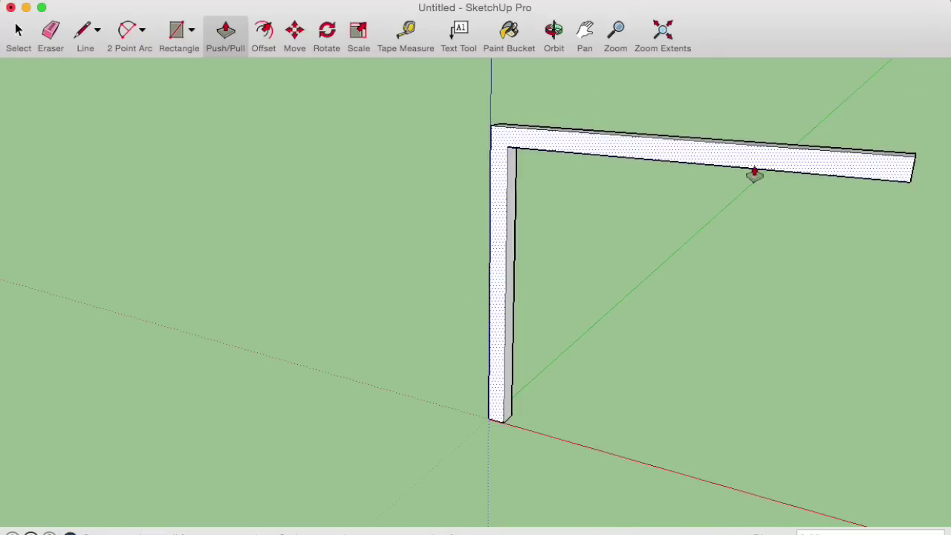
scroll(920, 180, "up", 2)
scroll(920, 183, "up", 3)
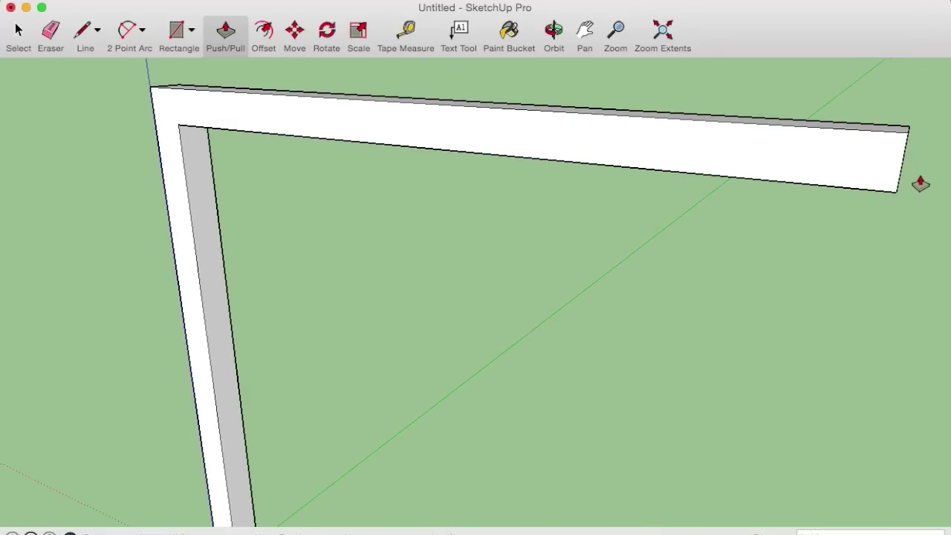
scroll(914, 185, "down", 4)
scroll(317, 139, "up", 2)
scroll(349, 147, "down", 3)
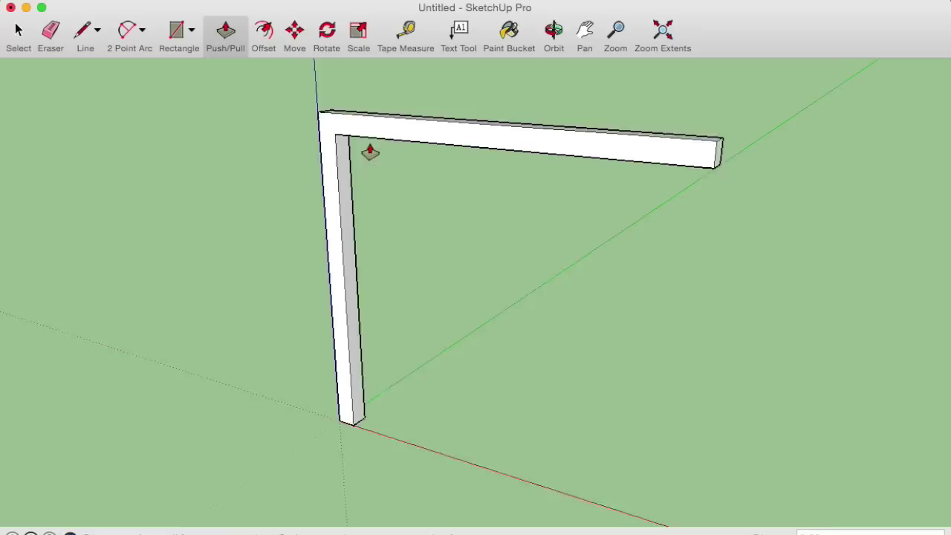
scroll(369, 152, "down", 1)
scroll(664, 164, "up", 2)
scroll(639, 156, "up", 3)
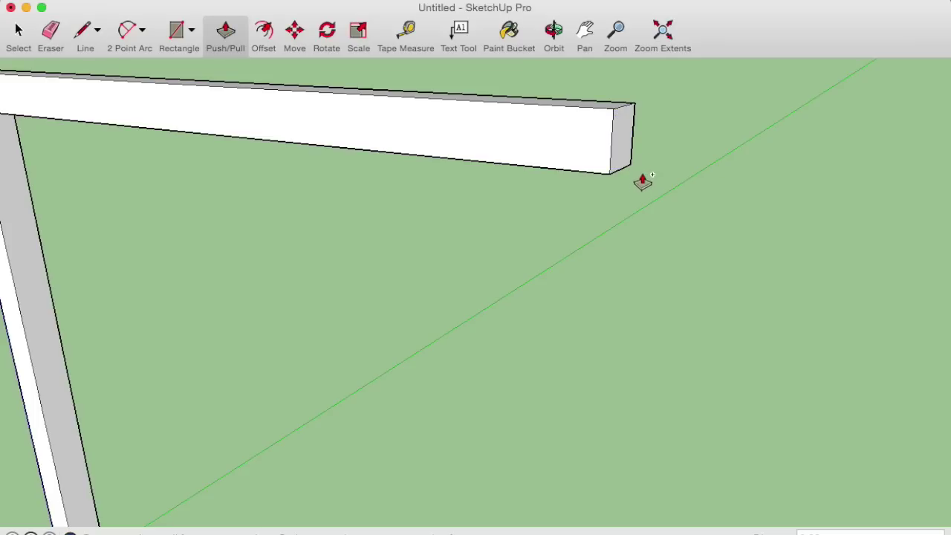
Extend the beam's far end face further sideways.
left_click(622, 165)
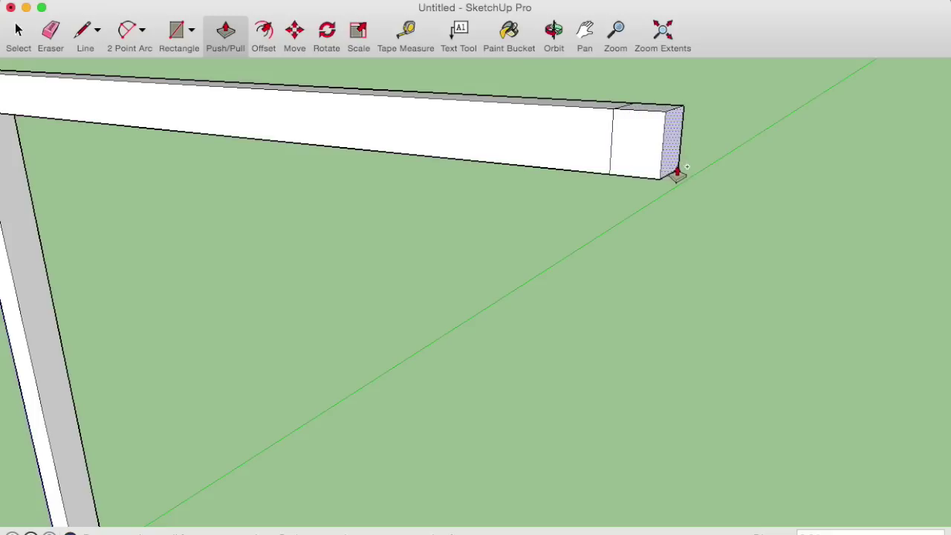
left_click(681, 172)
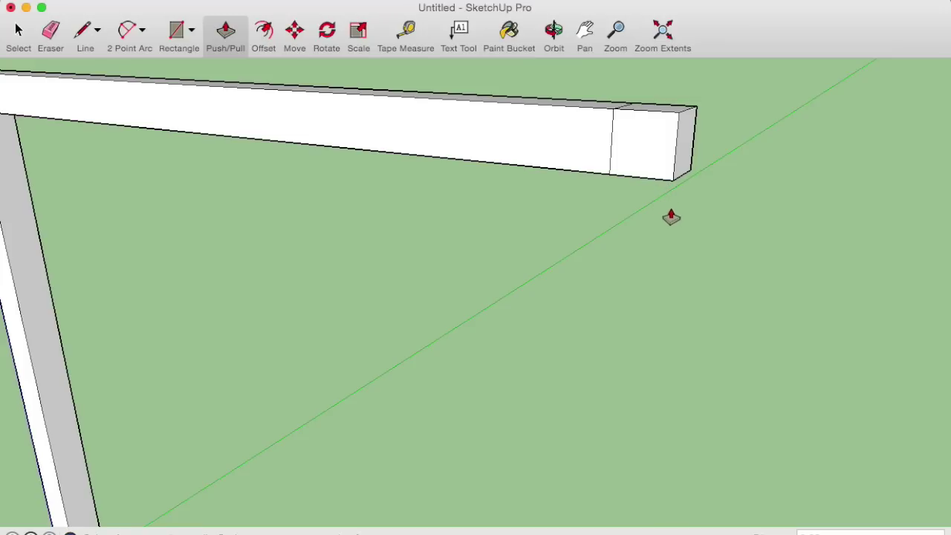
scroll(681, 158, "down", 5)
mouse_move(677, 198)
middle_mouse_down()
mouse_move(659, 213)
mouse_move(640, 126)
middle_mouse_up()
Pull the beam end's underside down to the ground as the second leg.
left_click(639, 126)
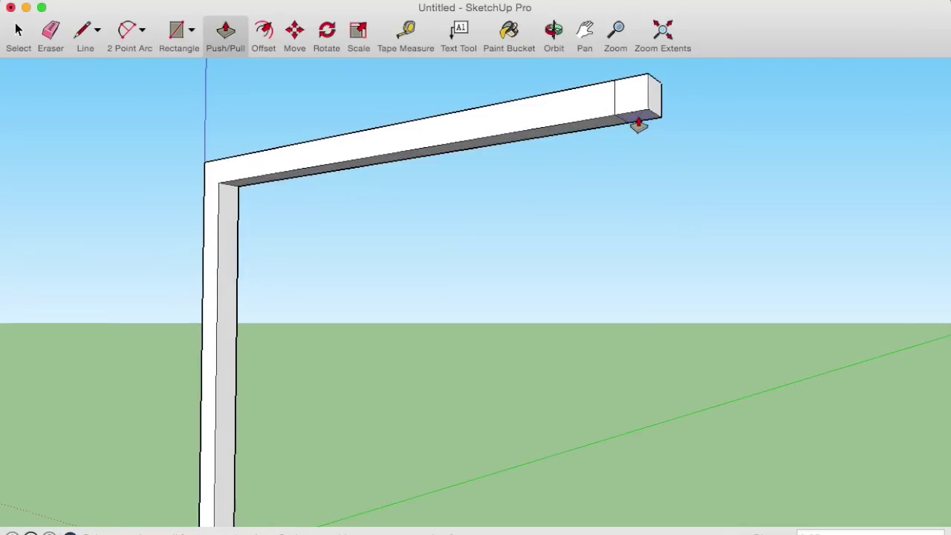
scroll(628, 155, "down", 2)
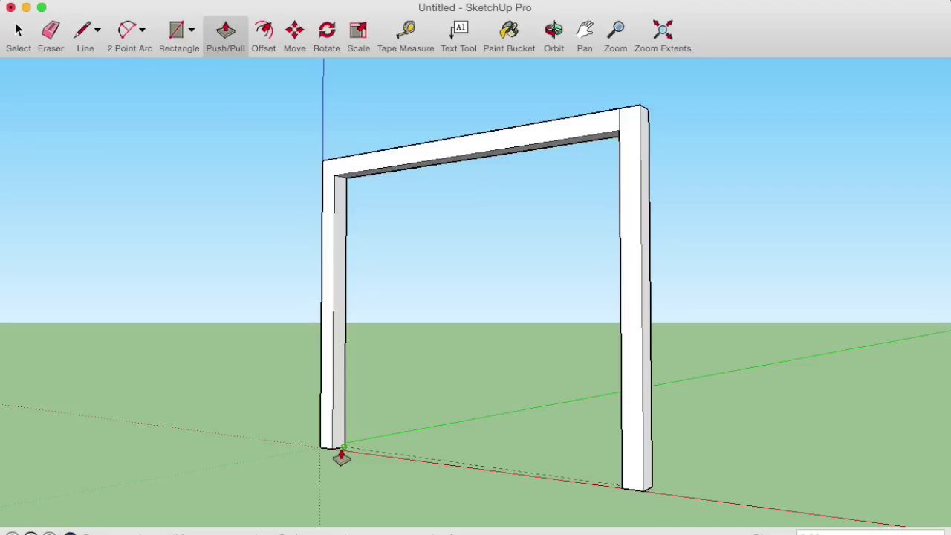
left_click(332, 455)
mouse_move(593, 179)
middle_mouse_down()
mouse_move(626, 377)
mouse_move(667, 269)
middle_mouse_up()
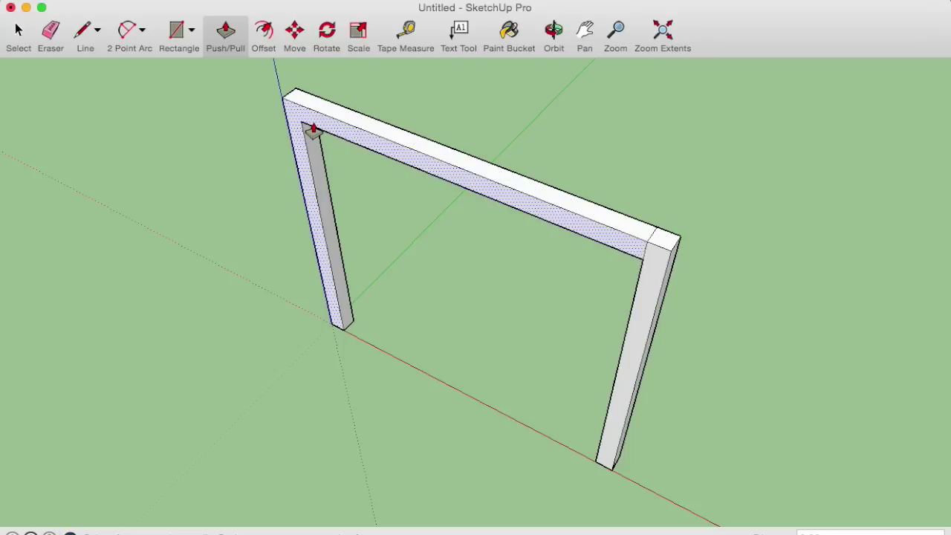
left_click(25, 38)
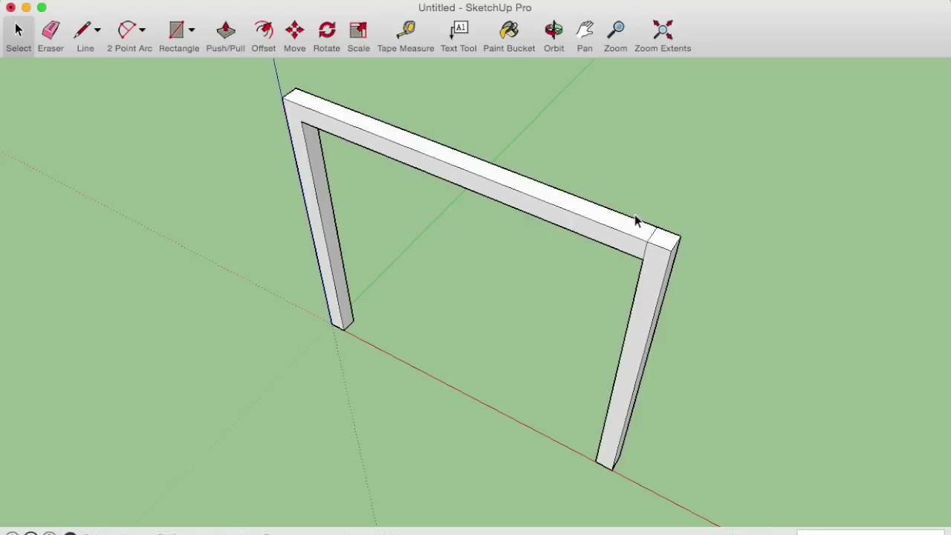
Select every face and edge of the two posts and top rail.
left_click(645, 252)
mouse_move(654, 240)
middle_mouse_down()
mouse_move(613, 284)
mouse_move(493, 319)
mouse_move(384, 327)
middle_mouse_up()
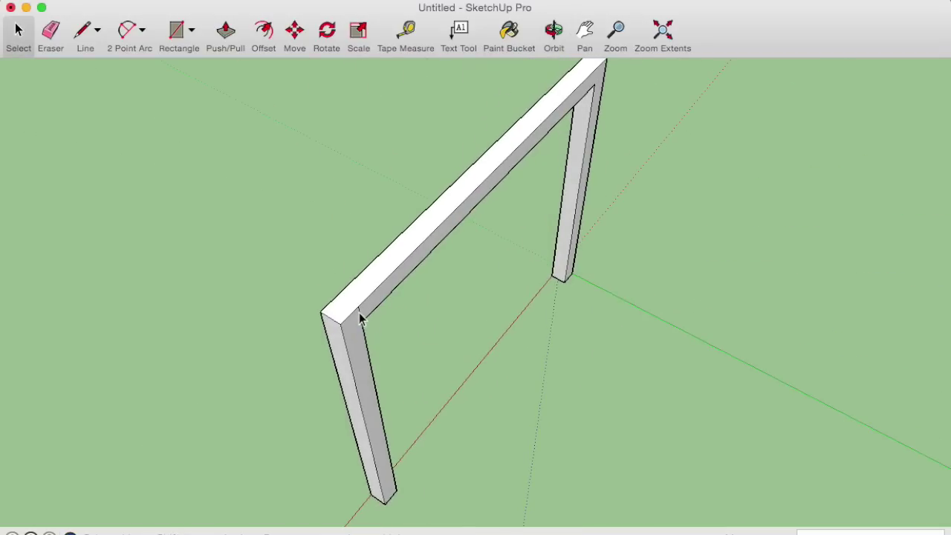
mouse_move(388, 340)
middle_mouse_down()
mouse_move(608, 333)
mouse_move(738, 314)
mouse_move(295, 327)
mouse_move(590, 307)
mouse_move(809, 278)
mouse_move(713, 295)
mouse_move(741, 295)
mouse_move(666, 345)
mouse_move(569, 361)
mouse_move(576, 350)
middle_mouse_up()
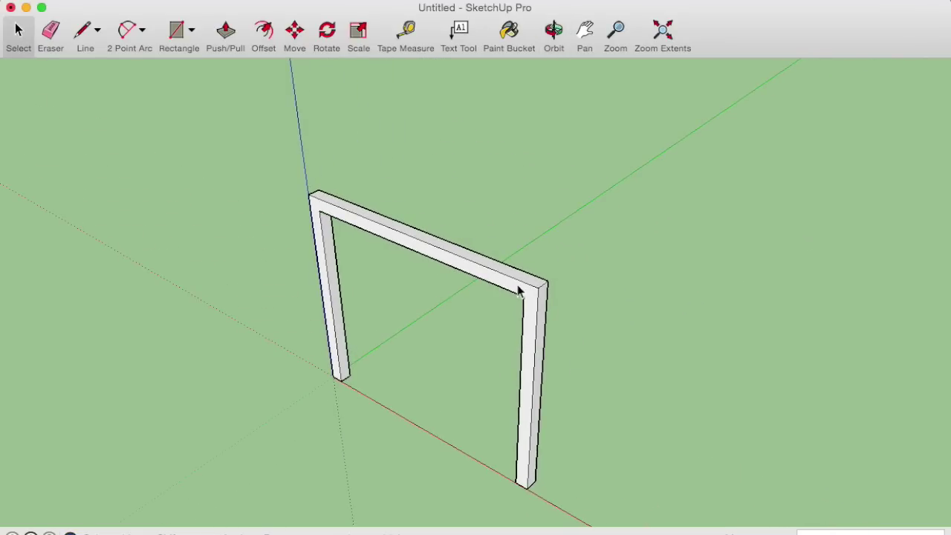
triple_click(333, 218)
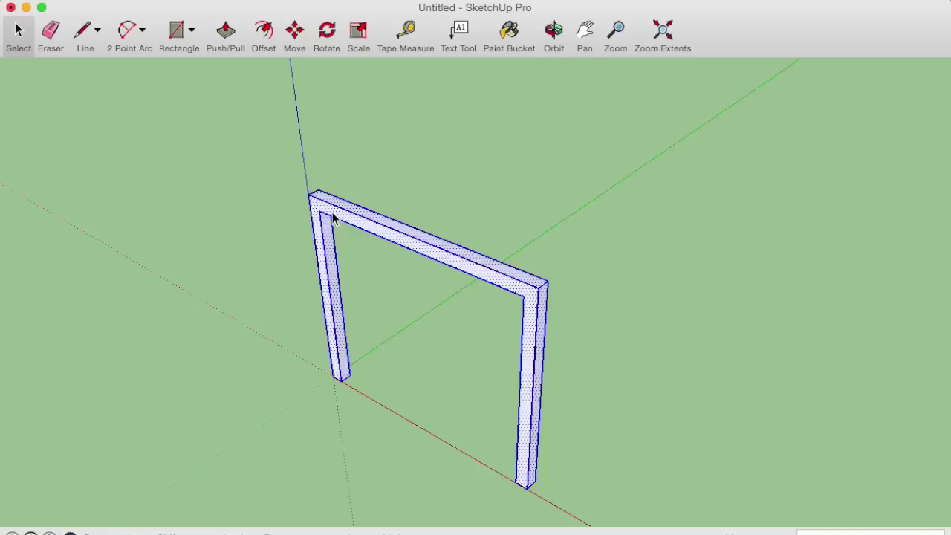
left_click(293, 220)
left_click(326, 215)
double_click(326, 214)
middle_click_drag(395, 289, 399, 255)
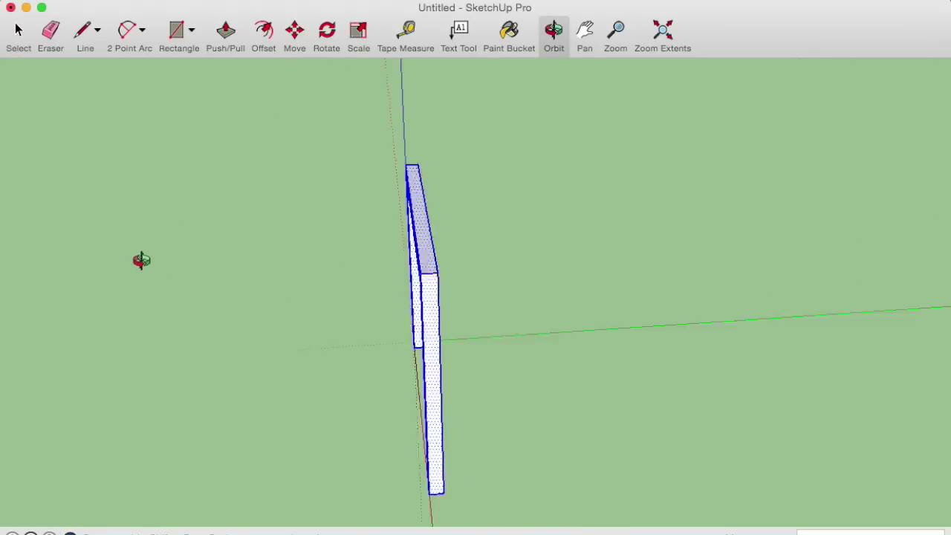
key("space")
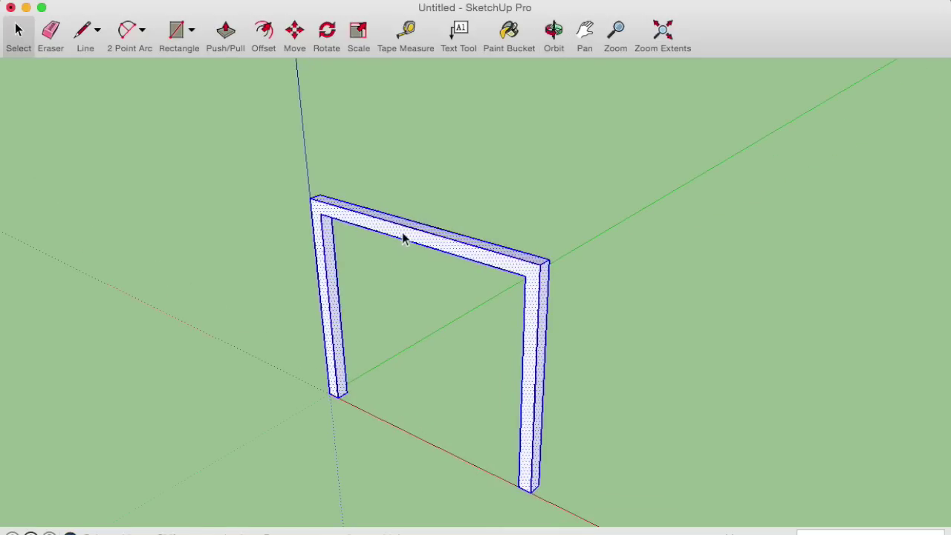
right_click(403, 238)
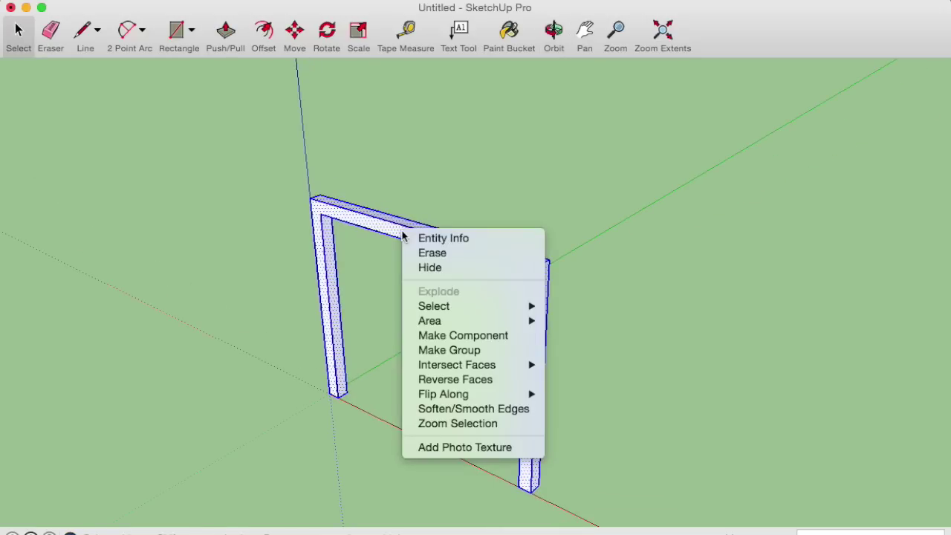
Make the selected U frame into one group, then deselect it.
left_click(474, 350)
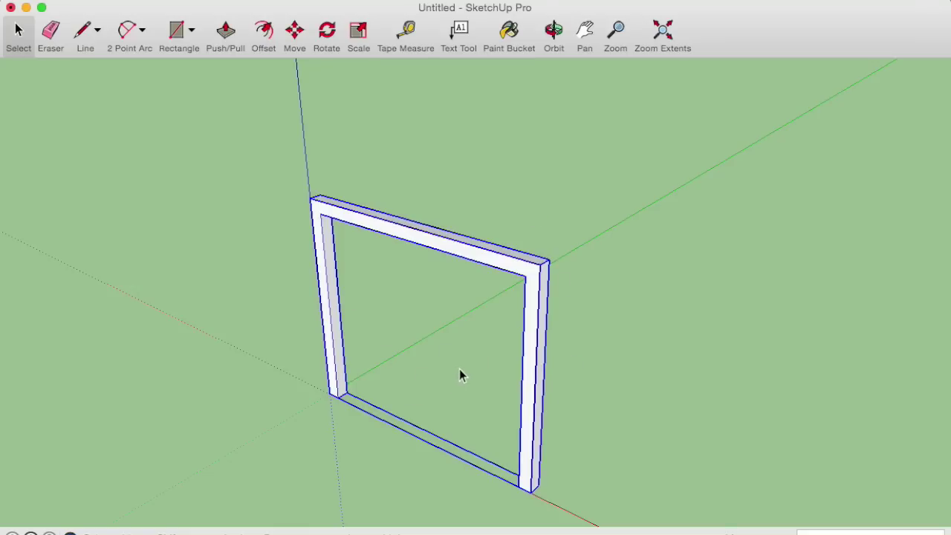
left_click(637, 382)
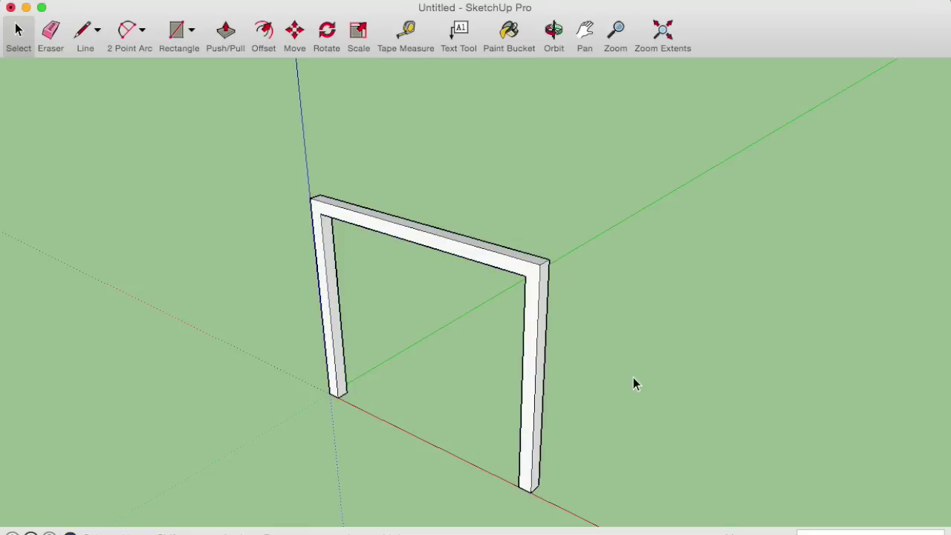
mouse_move(636, 384)
middle_mouse_down()
mouse_move(506, 376)
mouse_move(440, 386)
middle_mouse_up()
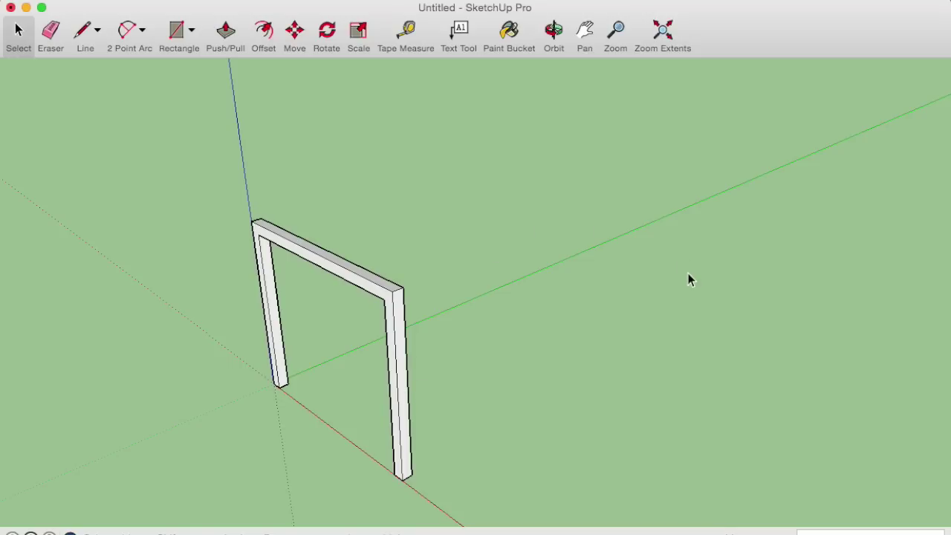
Copy the frame group along the green axis to form the table's opposite end frame.
triple_click(406, 464)
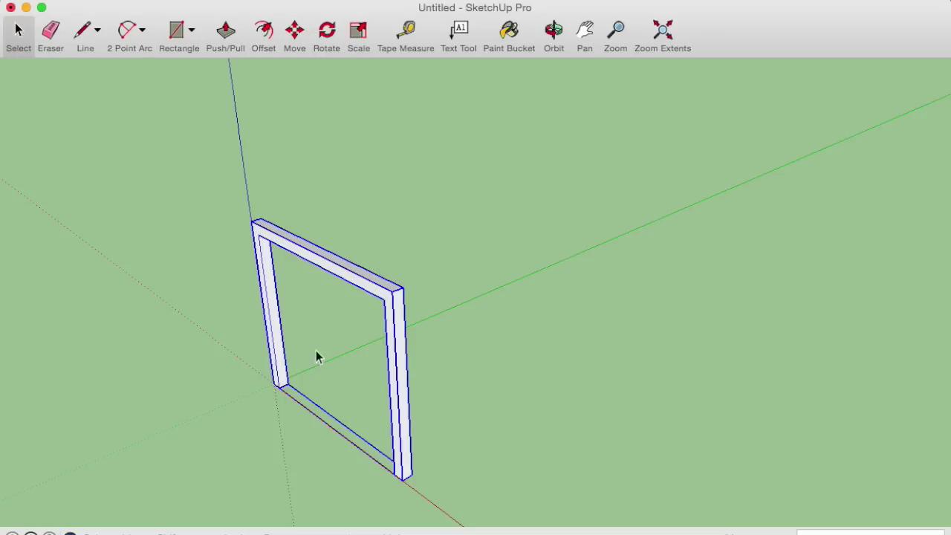
left_click(300, 46)
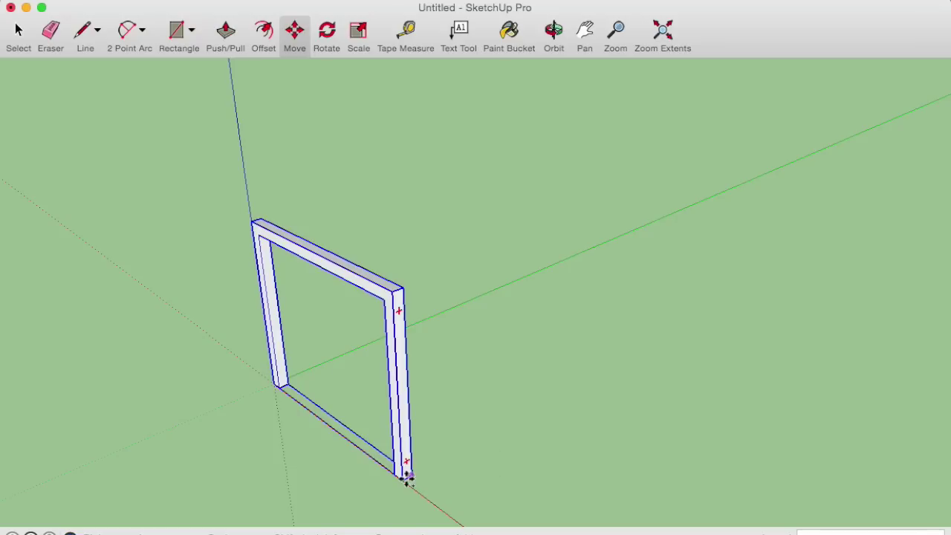
left_click(402, 479)
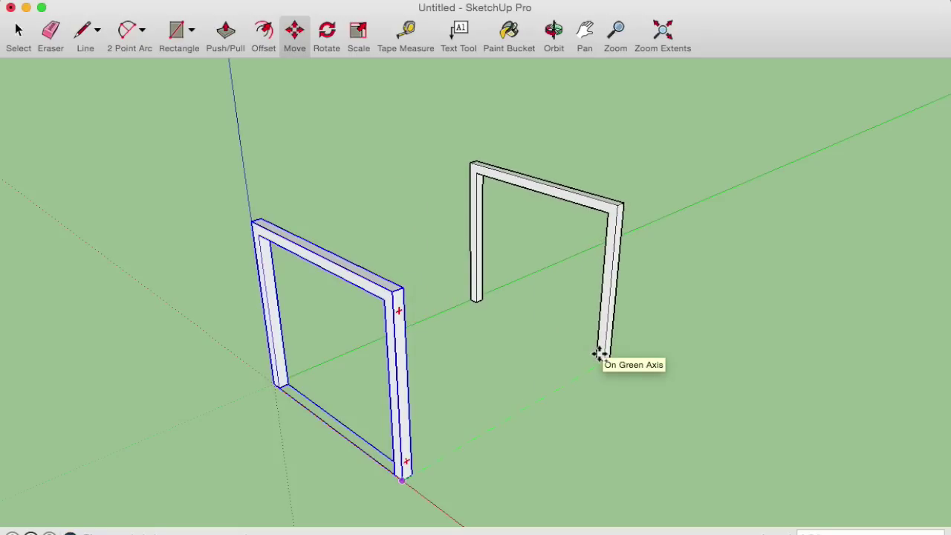
scroll(601, 354, "up", 2)
scroll(600, 355, "up", 2)
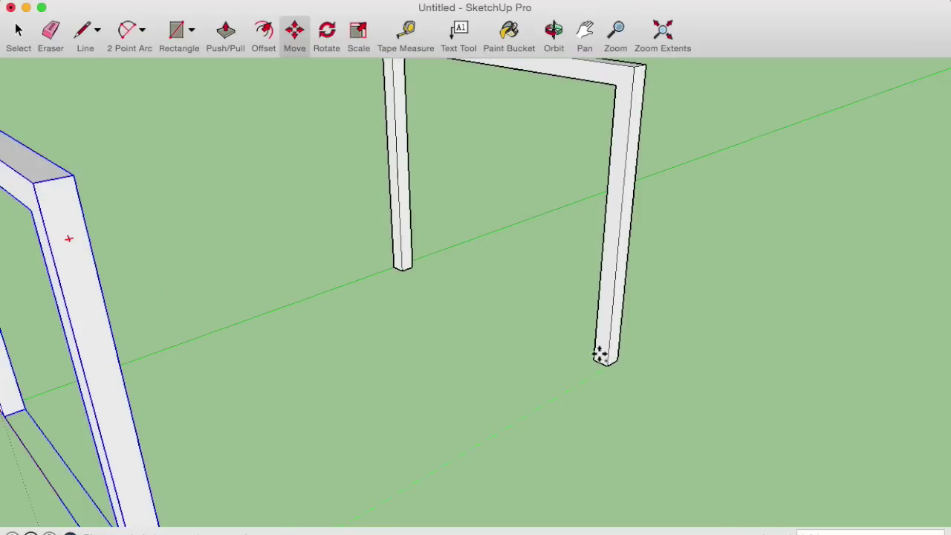
scroll(600, 354, "down", 3)
scroll(600, 355, "down", 1)
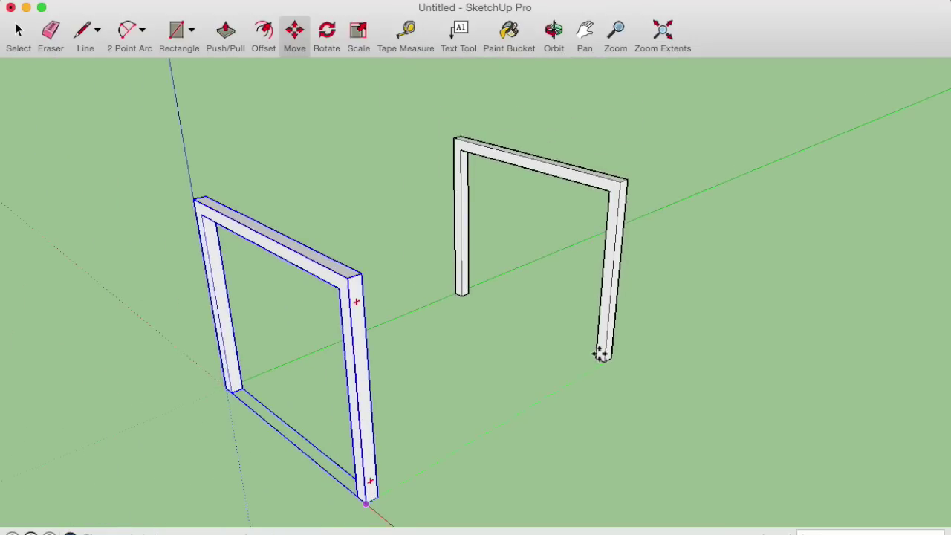
key("super+z")
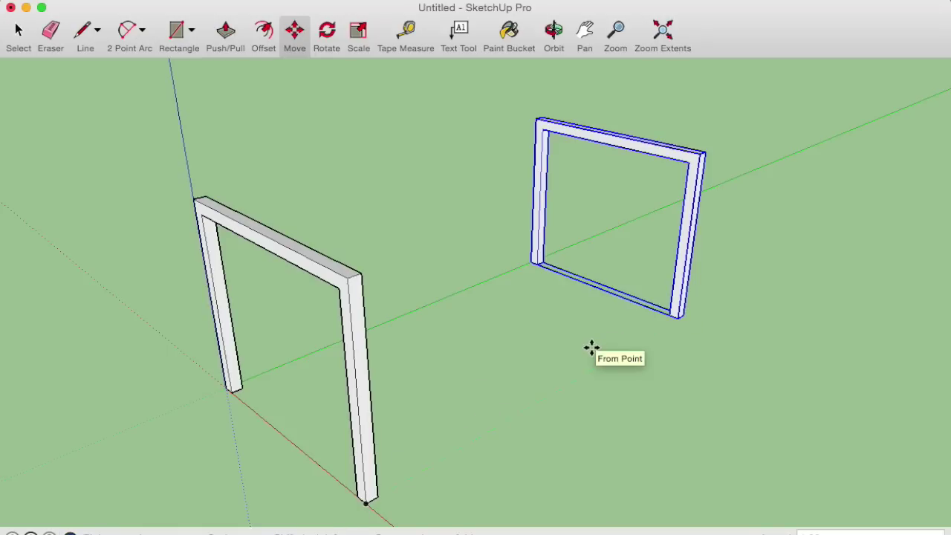
mouse_move(547, 331)
middle_mouse_down()
mouse_move(597, 357)
mouse_move(586, 284)
middle_mouse_up()
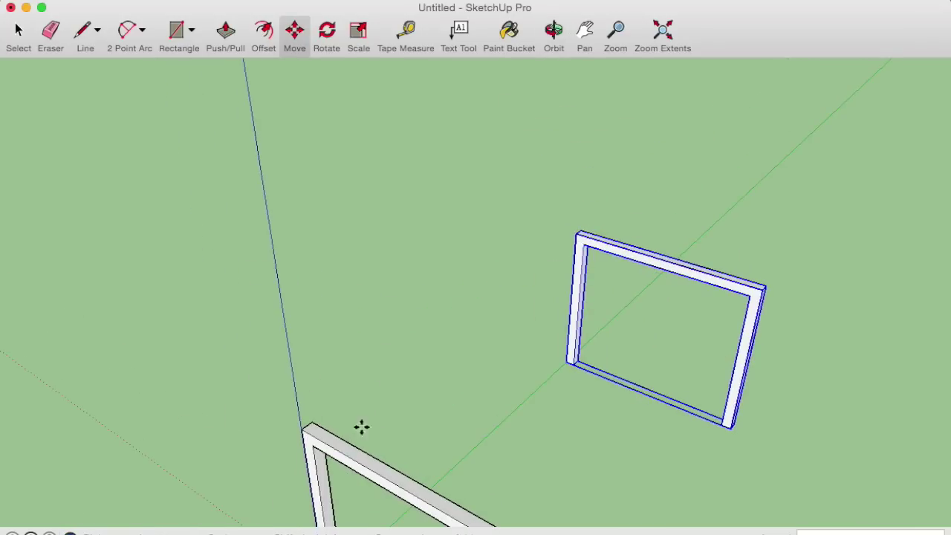
scroll(556, 274, "up", 3)
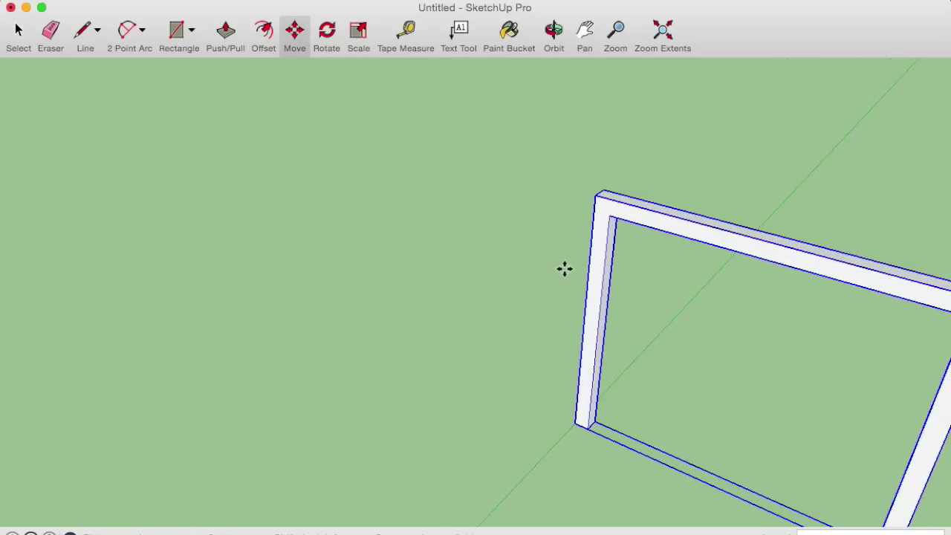
key("space")
key("r")
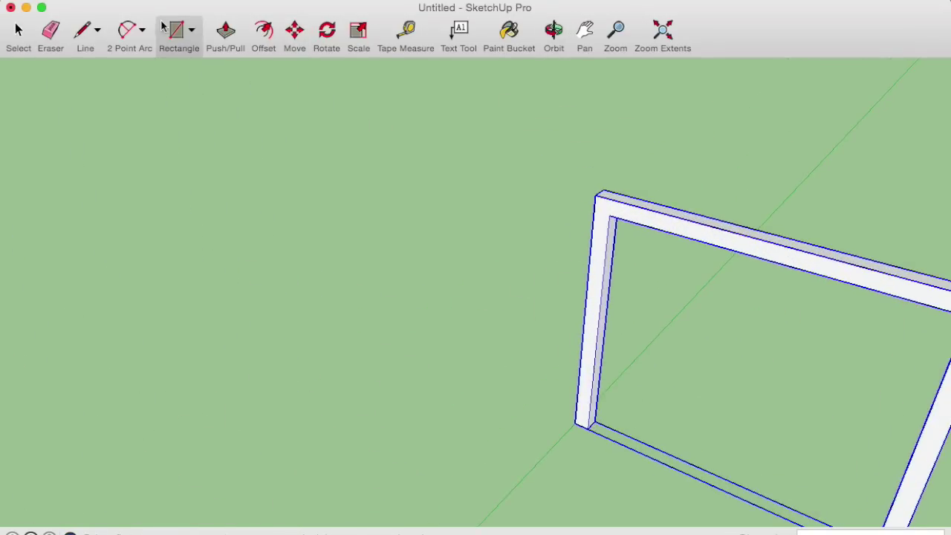
Draw a small square filling the copied frame's top corner.
left_click(595, 196)
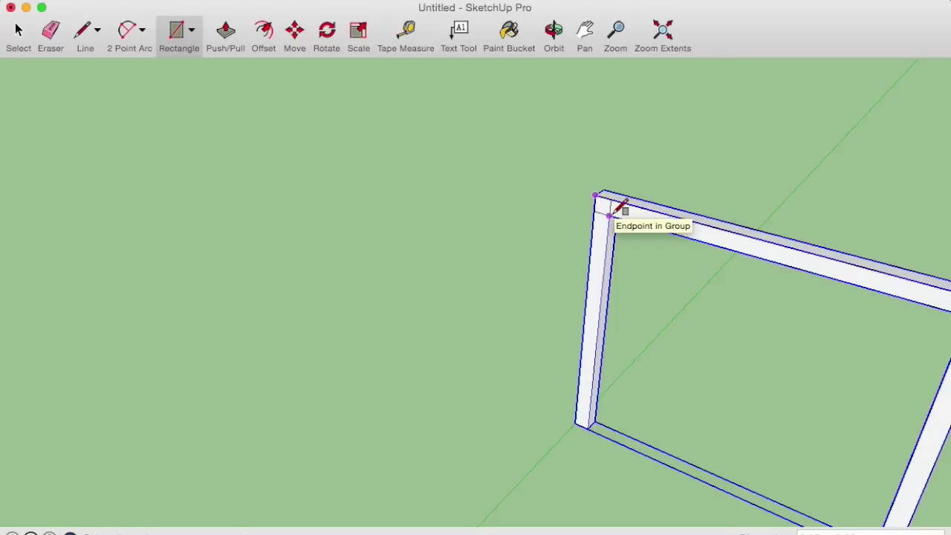
left_click(610, 214)
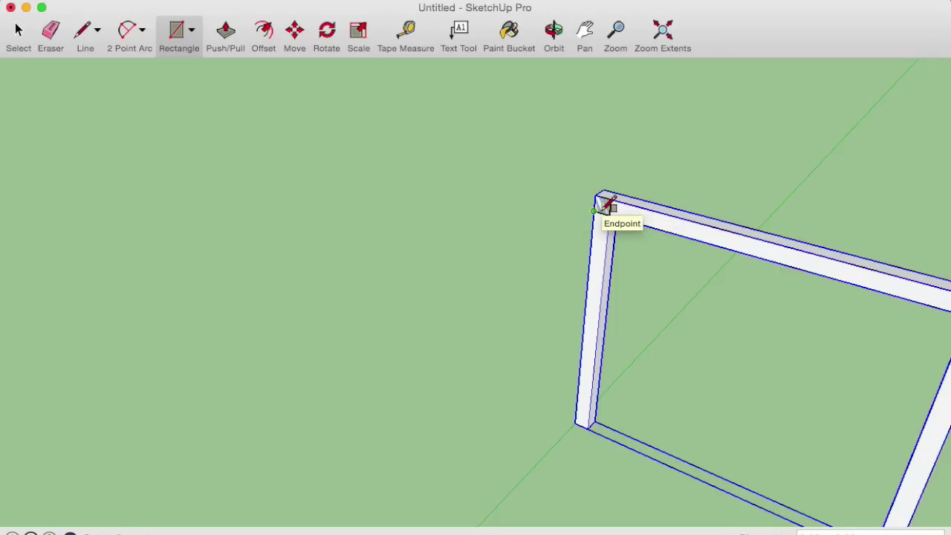
key("space")
Push/Pull the corner square along the green axis to the original frame's matching corner.
left_click(227, 33)
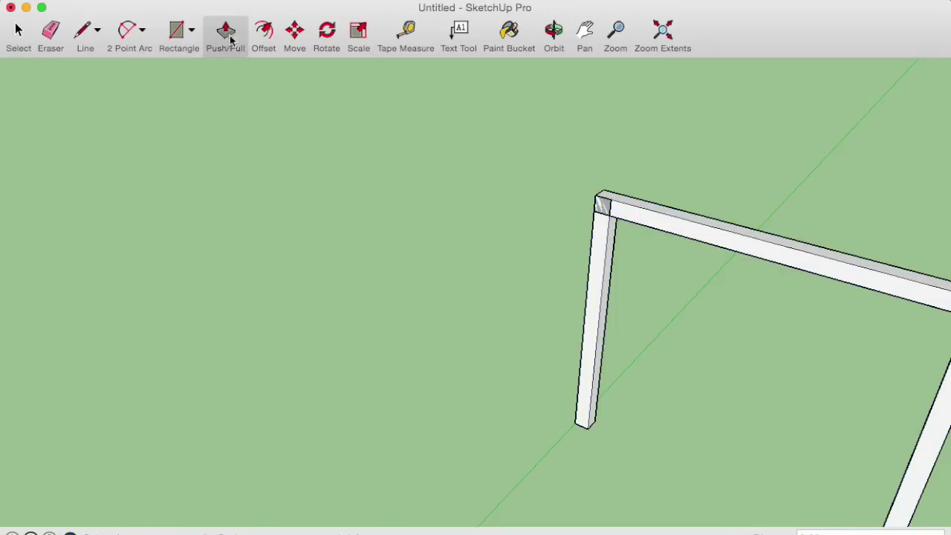
left_click(602, 211)
scroll(533, 282, "down", 3)
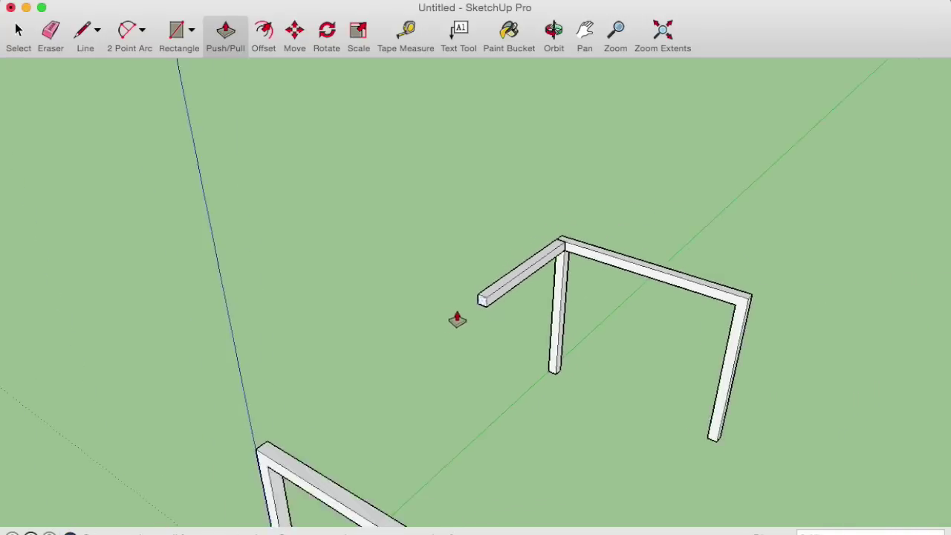
scroll(338, 402, "up", 3)
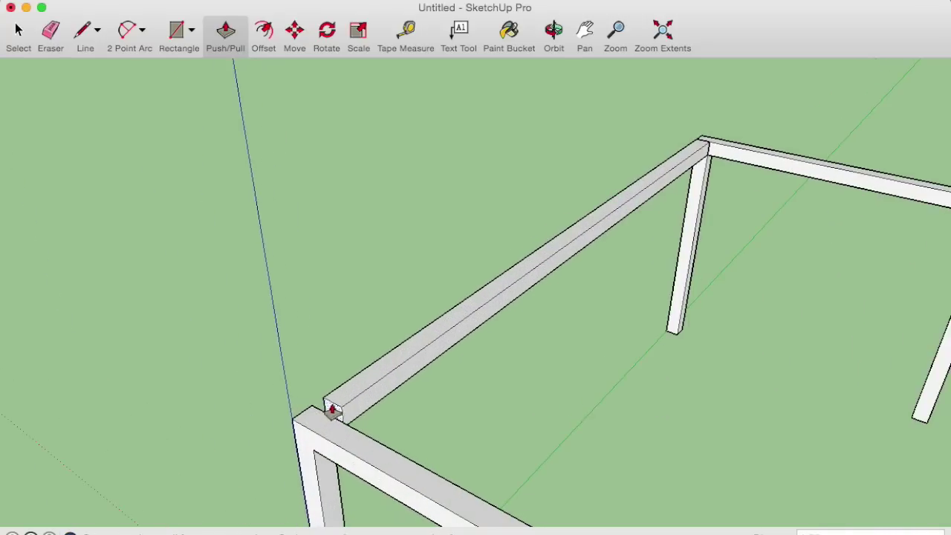
scroll(332, 411, "up", 1)
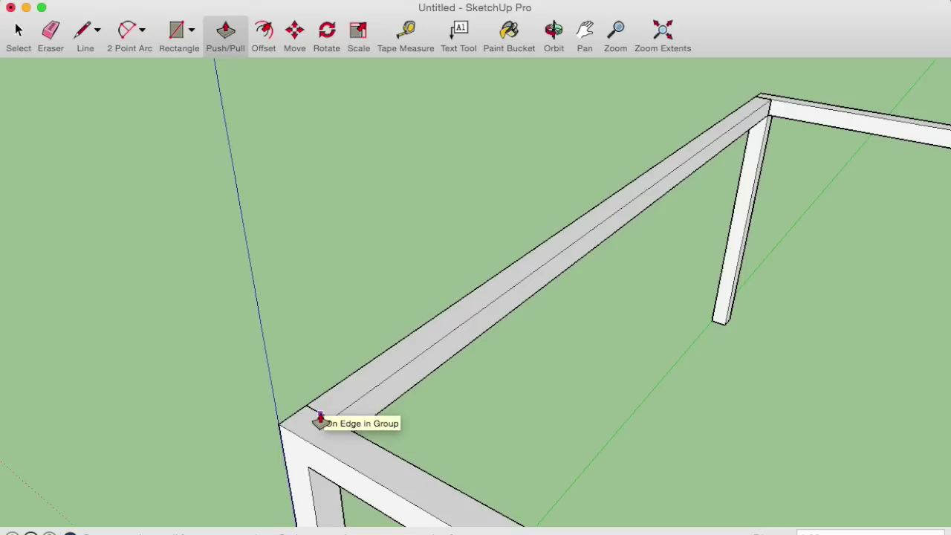
left_click(321, 421)
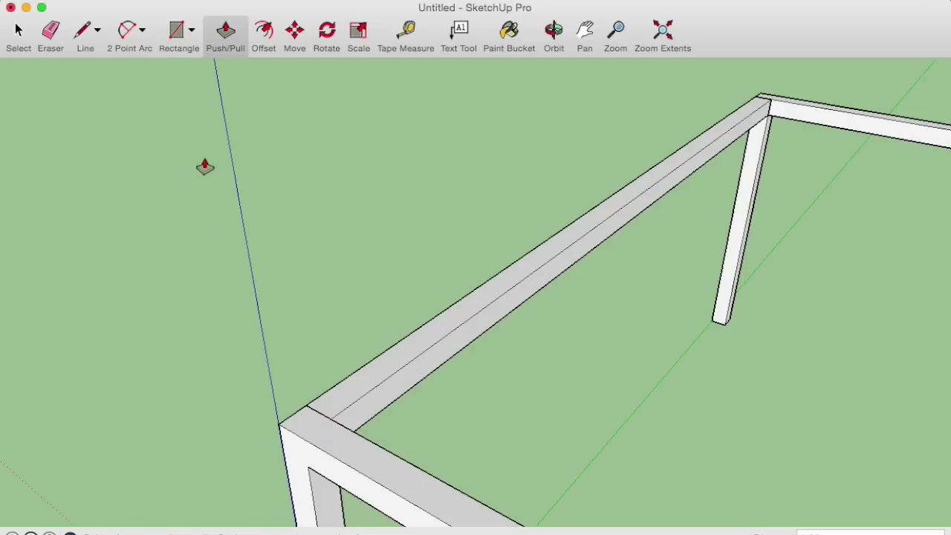
left_click(20, 31)
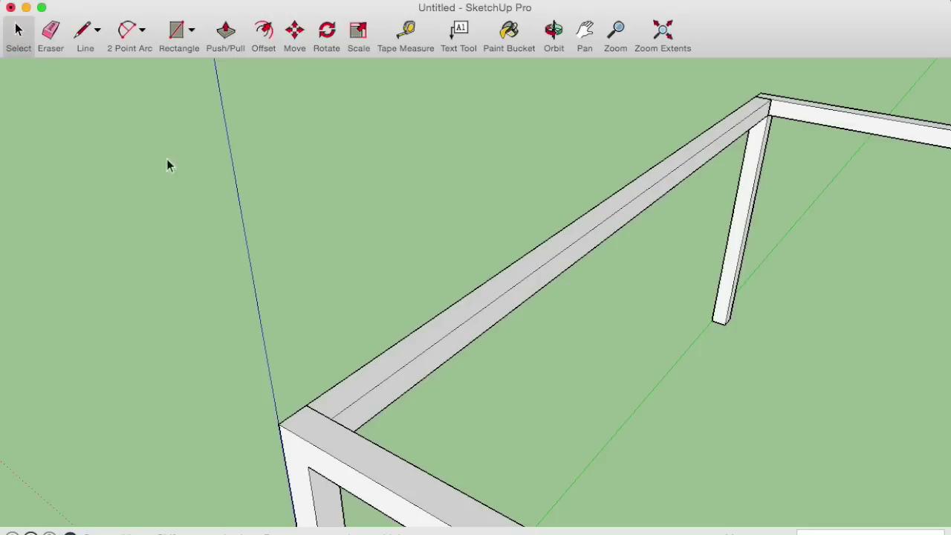
Make the whole long side rail a group.
triple_click(488, 307)
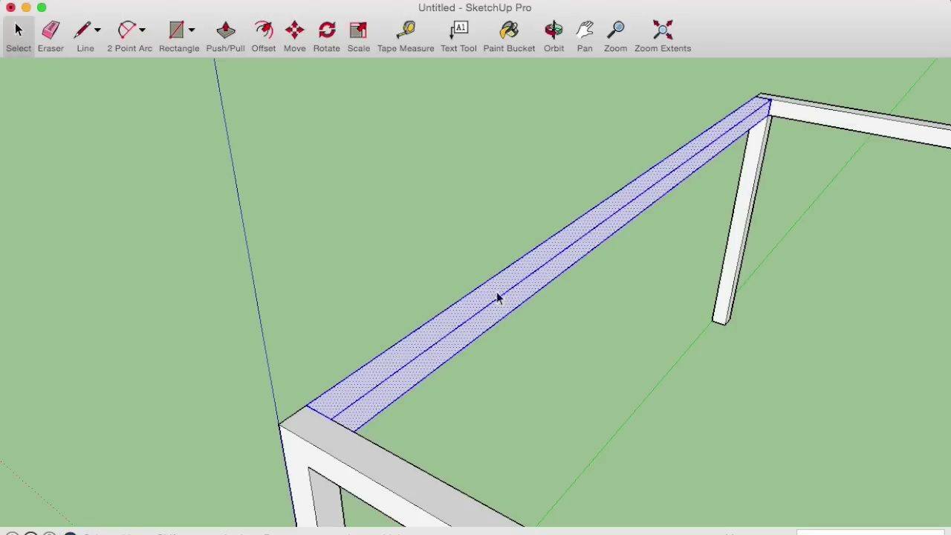
right_click(552, 272)
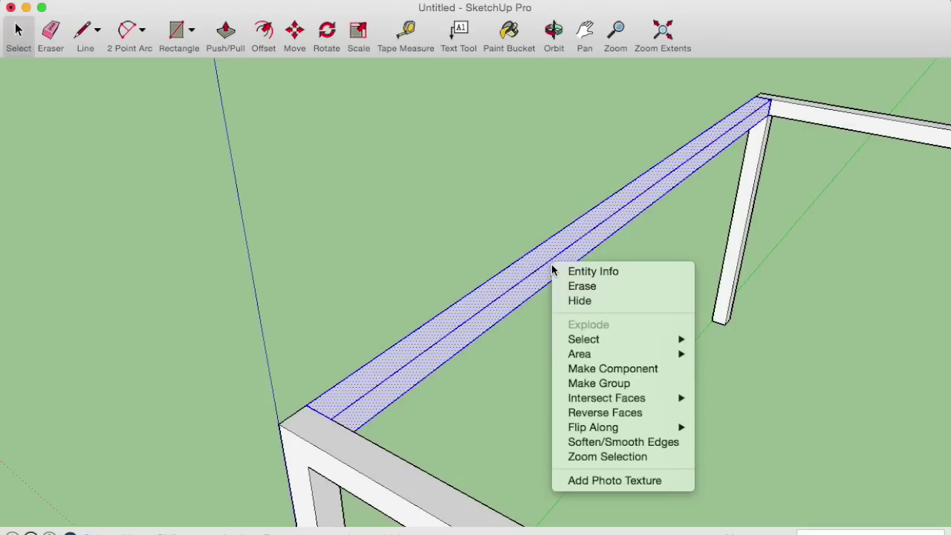
left_click(599, 382)
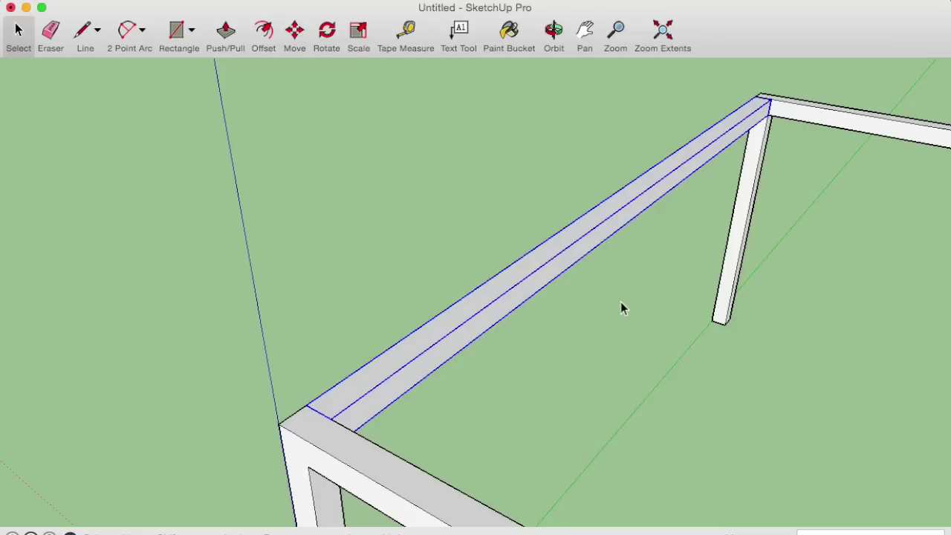
Copy the grouped rail with Move to the frames' opposite top corner.
mouse_move(598, 300)
middle_mouse_down()
mouse_move(702, 317)
mouse_move(541, 382)
mouse_move(593, 340)
middle_mouse_up()
scroll(499, 210, "up", 2)
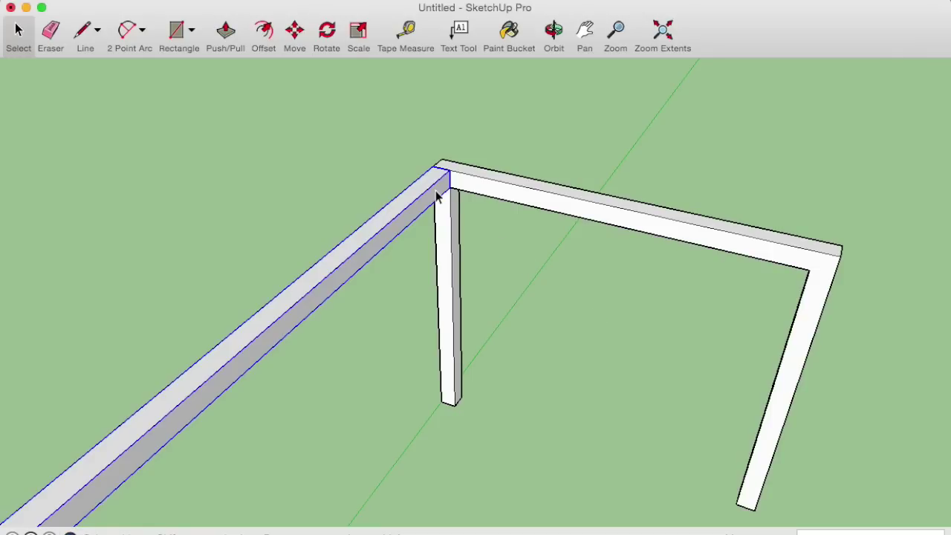
left_click(301, 35)
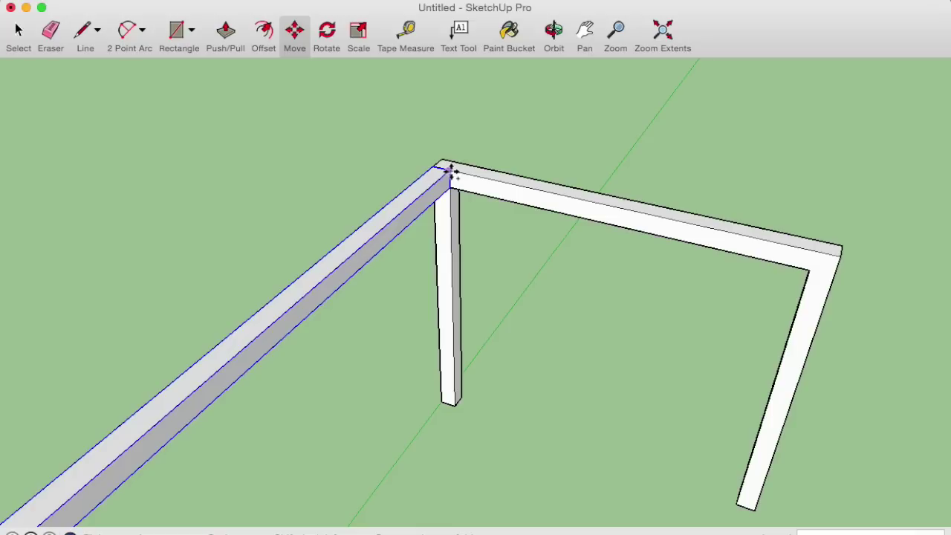
left_click(449, 172)
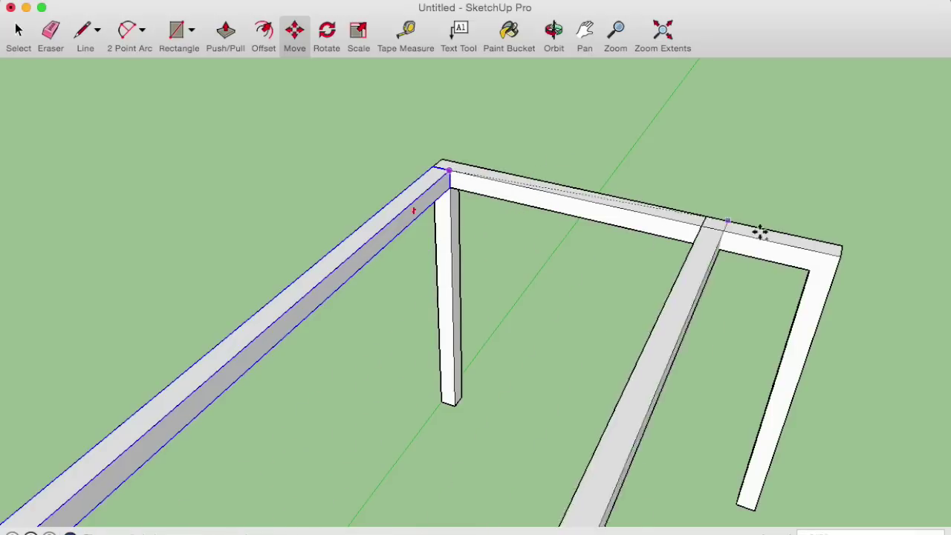
left_click(842, 257)
mouse_move(843, 255)
middle_mouse_down()
mouse_move(668, 356)
mouse_move(637, 290)
mouse_move(580, 253)
mouse_move(558, 161)
mouse_move(552, 299)
mouse_move(654, 266)
mouse_move(537, 319)
mouse_move(509, 294)
middle_mouse_up()
scroll(508, 294, "up", 3)
scroll(508, 294, "up", 2)
key("space")
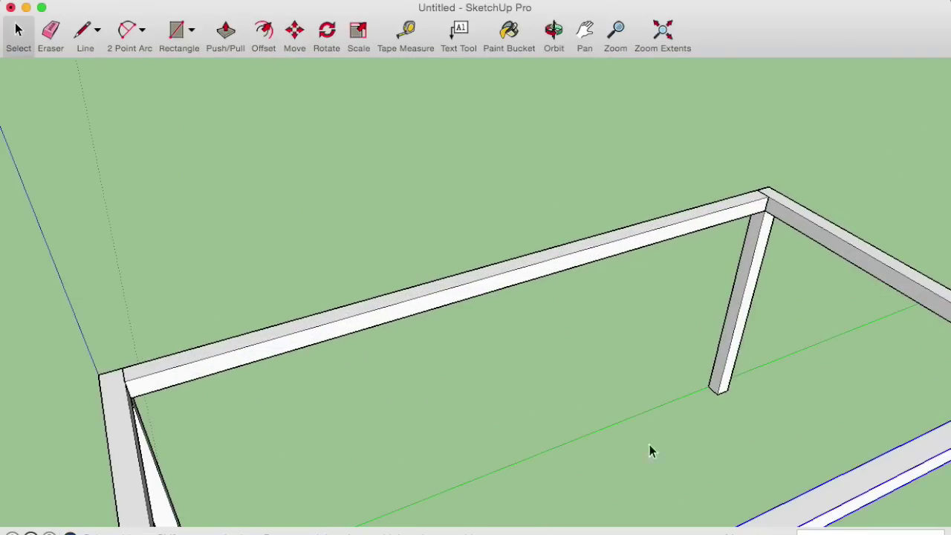
Draw a small square outline with Line on the long rail's side face, starting at its midpoint.
scroll(521, 276, "up", 2)
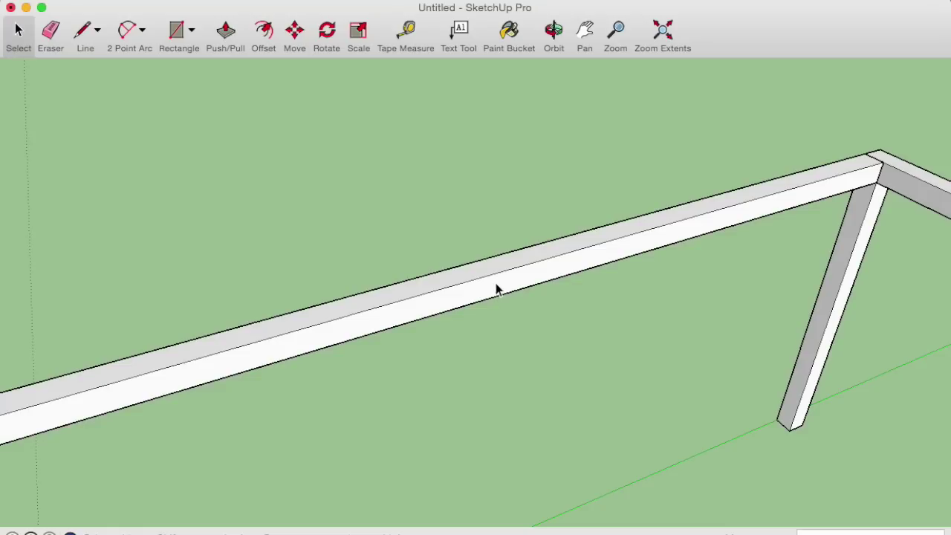
key("l")
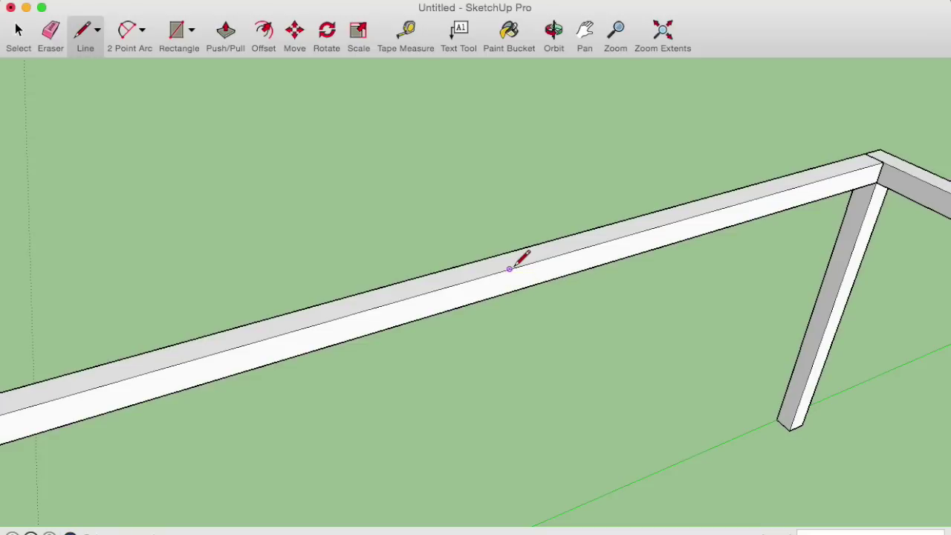
scroll(509, 269, "up", 1)
scroll(508, 270, "up", 1)
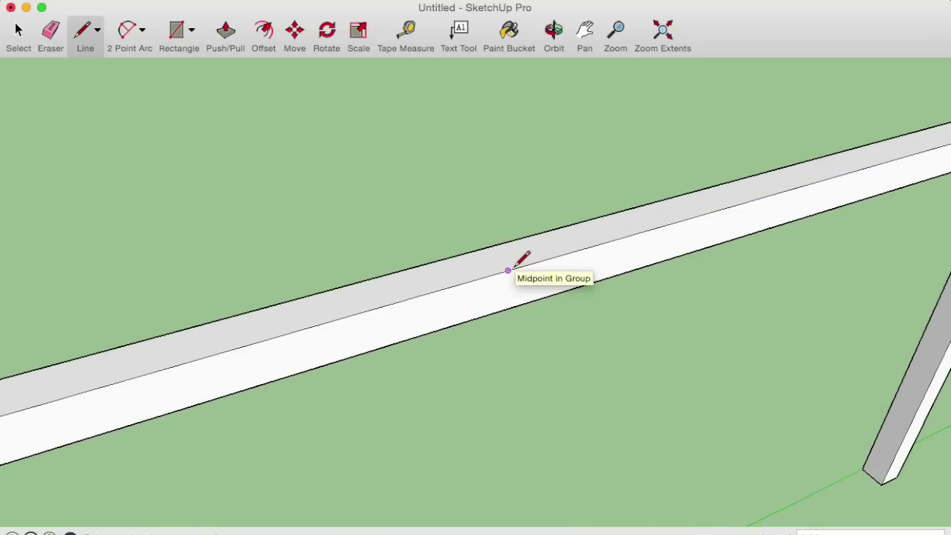
left_click(509, 270)
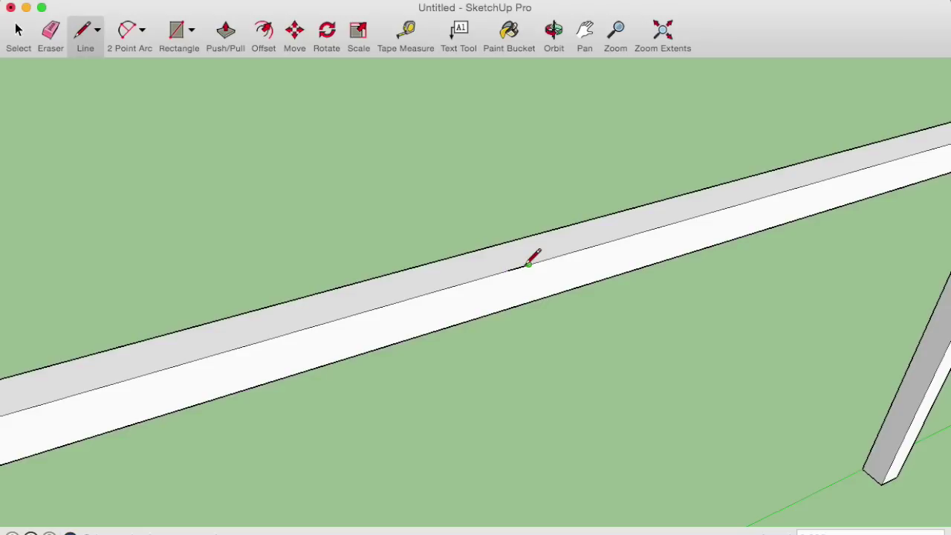
left_click(528, 263)
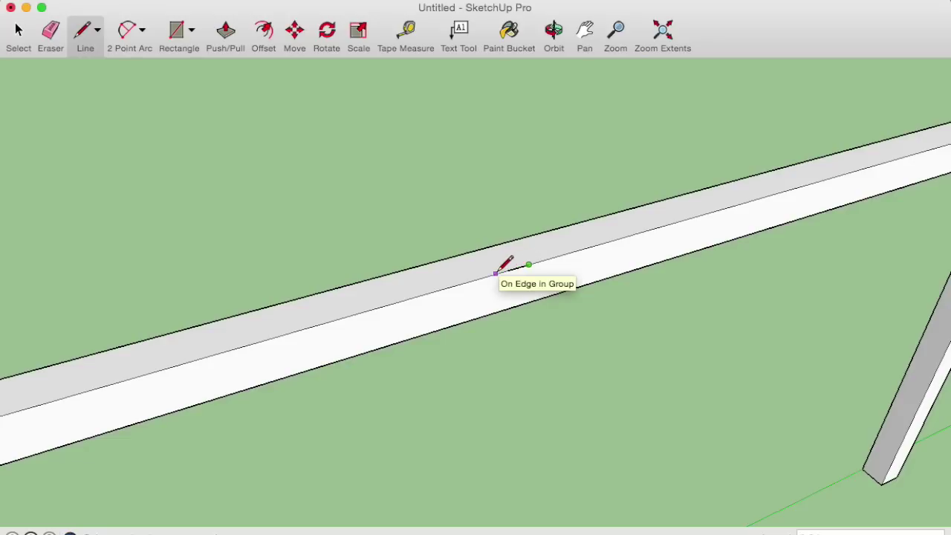
left_click(528, 302)
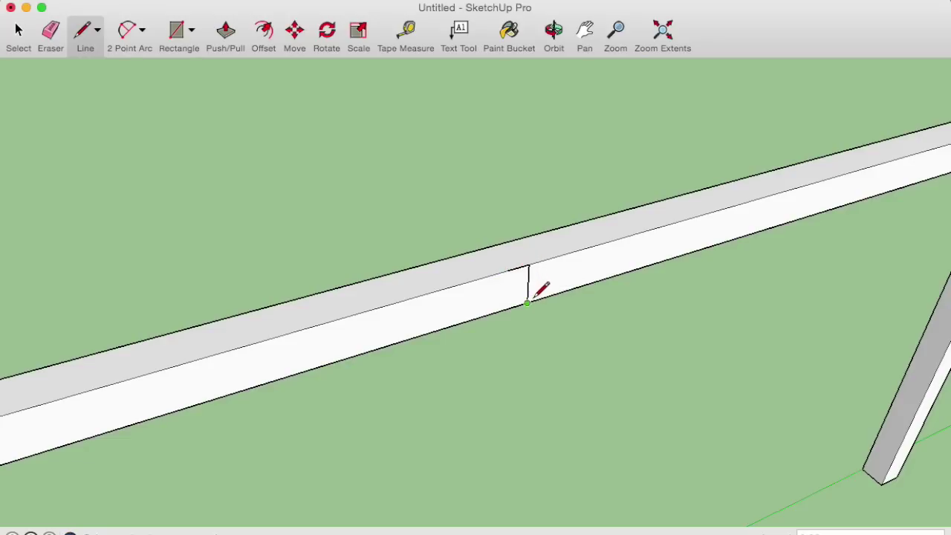
left_click(486, 315)
left_click(487, 277)
left_click(508, 271)
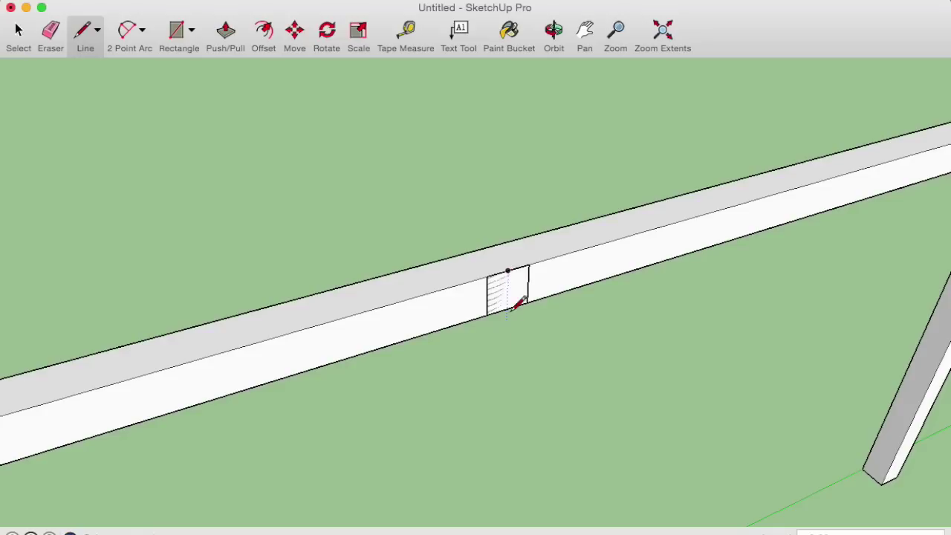
key("o")
mouse_move(360, 203)
left_mouse_down()
mouse_move(365, 219)
mouse_move(380, 219)
mouse_move(367, 220)
mouse_move(388, 221)
mouse_move(339, 221)
mouse_move(369, 216)
left_mouse_up()
key("l")
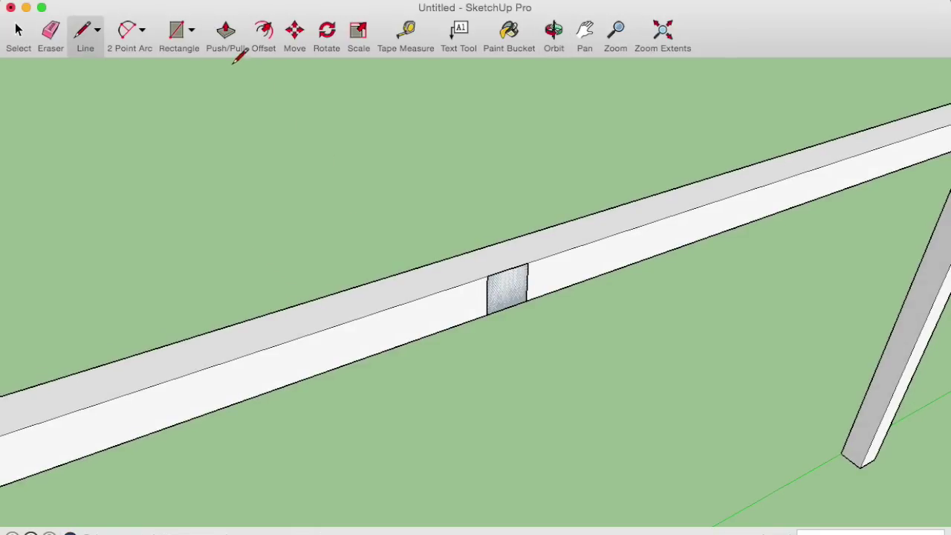
left_click(225, 37)
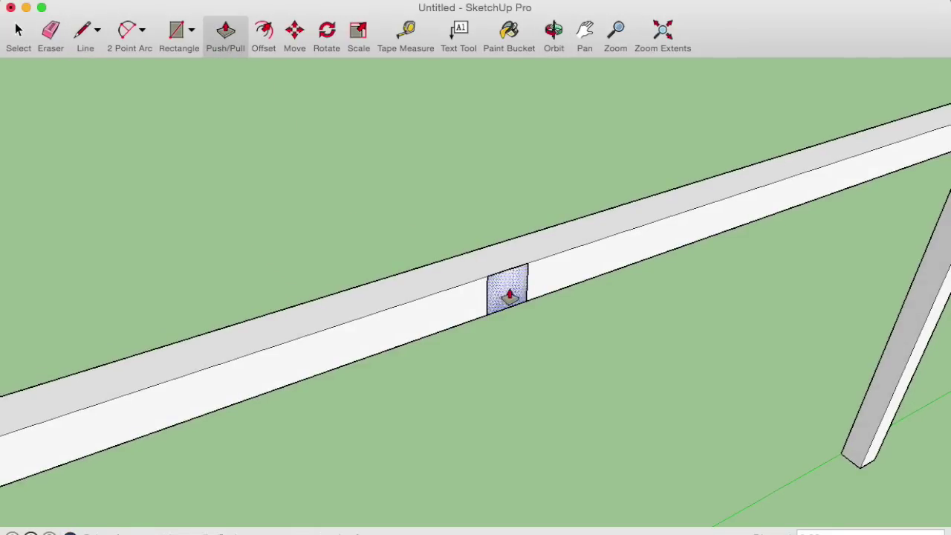
Push/Pull the square across the frame to the opposite long rail as a centre crossbeam.
left_click(509, 296)
scroll(637, 388, "down", 3)
scroll(701, 406, "down", 3)
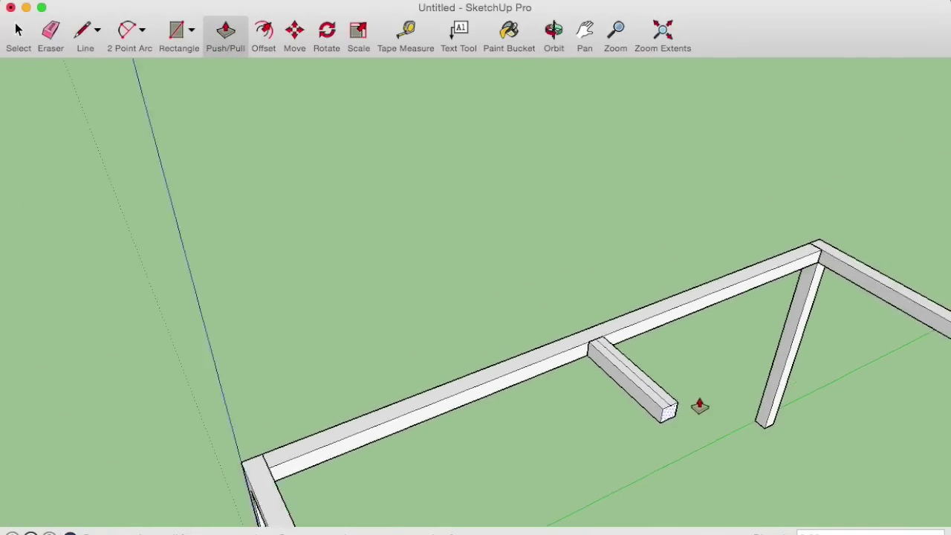
scroll(679, 406, "down", 3)
scroll(738, 470, "down", 1)
scroll(738, 469, "up", 3)
scroll(754, 457, "up", 2)
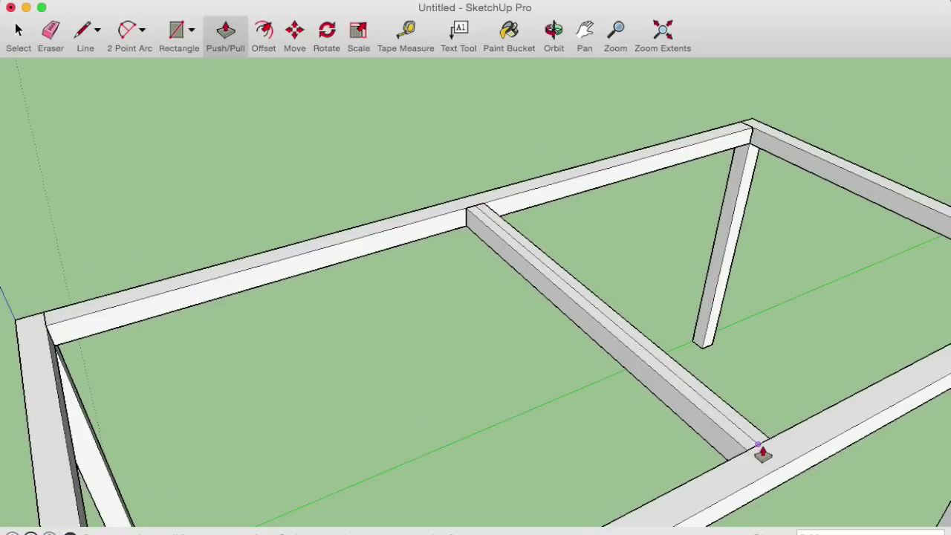
left_click(722, 421)
scroll(714, 416, "up", 2)
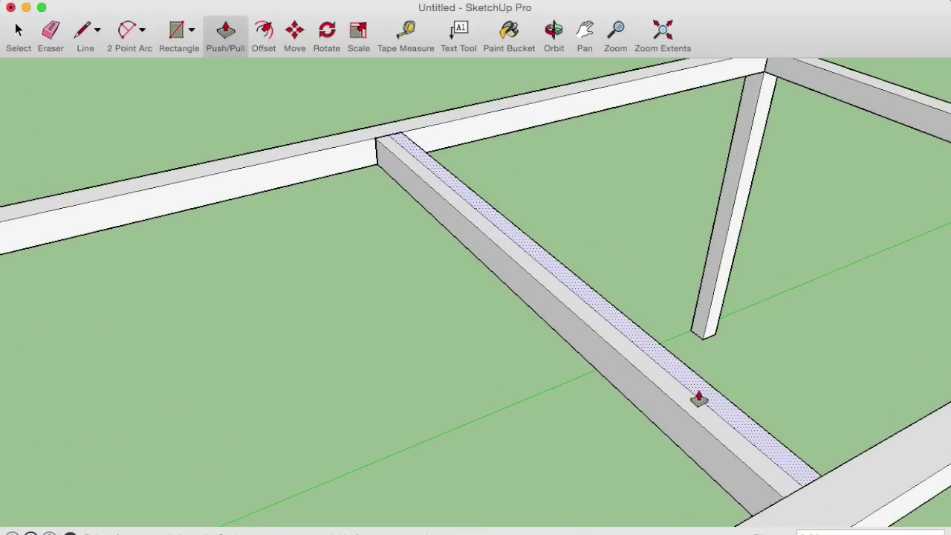
Delete the stray edge along the crossbeam's top.
left_click(19, 31)
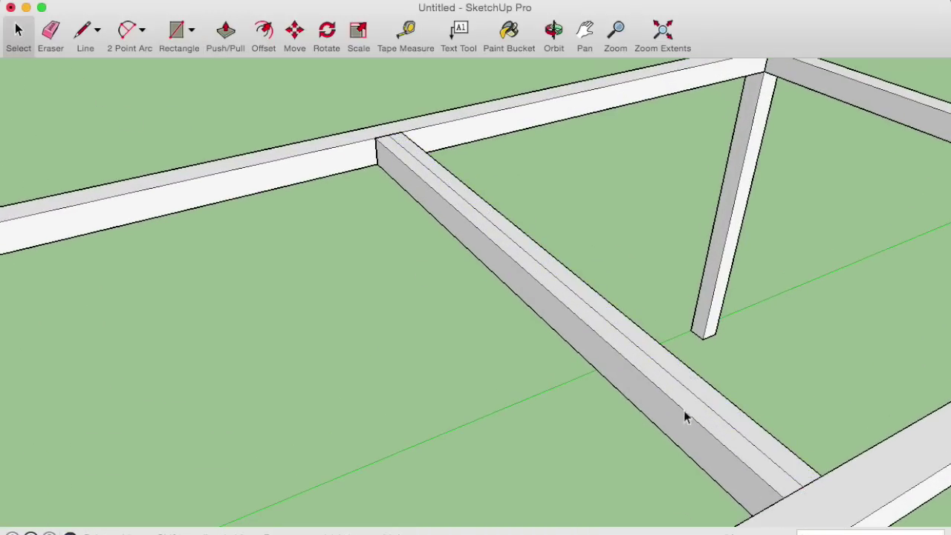
left_click(678, 383)
key("Delete")
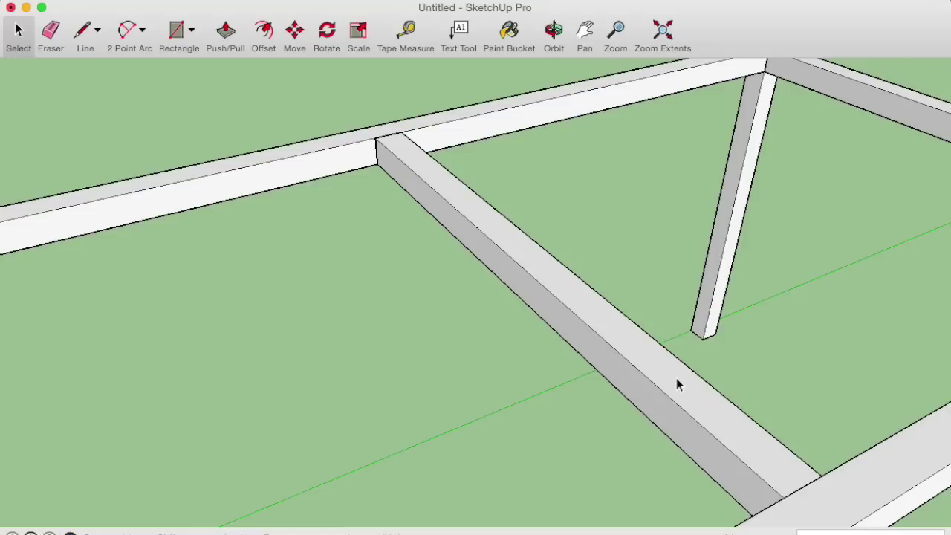
Make the entire crossbeam a group.
triple_click(643, 364)
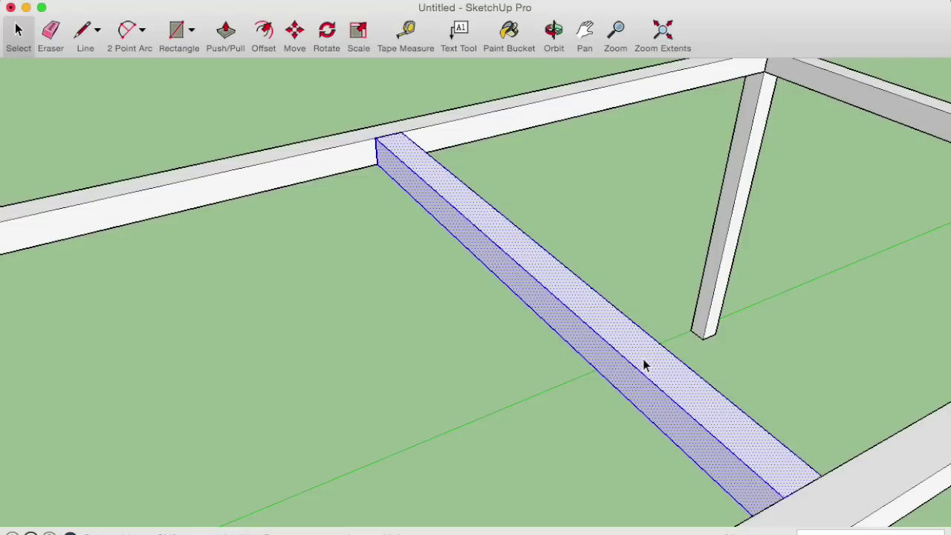
right_click(643, 364)
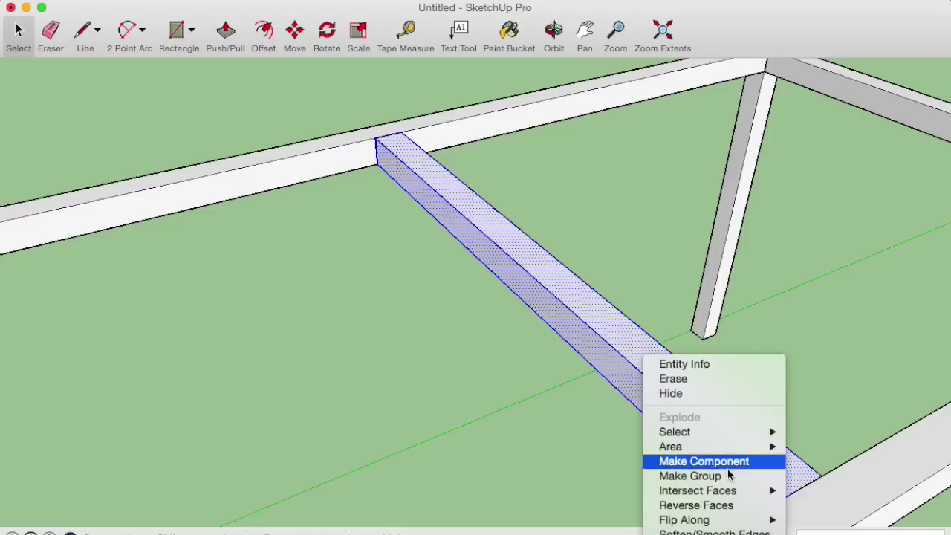
left_click(727, 477)
left_click(743, 406)
scroll(740, 405, "down", 5)
scroll(738, 406, "down", 4)
mouse_move(715, 334)
middle_mouse_down()
mouse_move(736, 325)
mouse_move(669, 371)
mouse_move(386, 293)
mouse_move(631, 289)
mouse_move(692, 370)
mouse_move(570, 272)
mouse_move(563, 287)
middle_mouse_up()
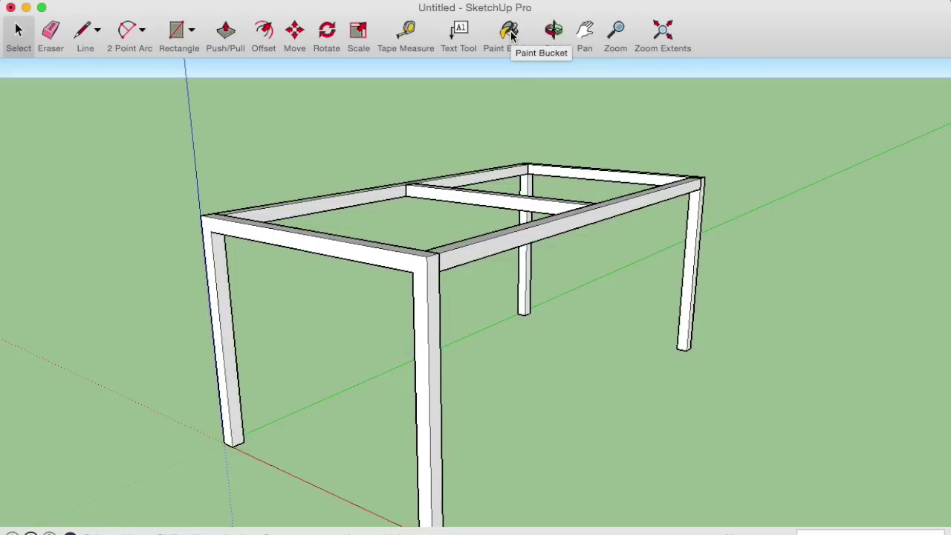
Pick the first light swatch from the Metal collection for the Paint Bucket.
left_click(512, 33)
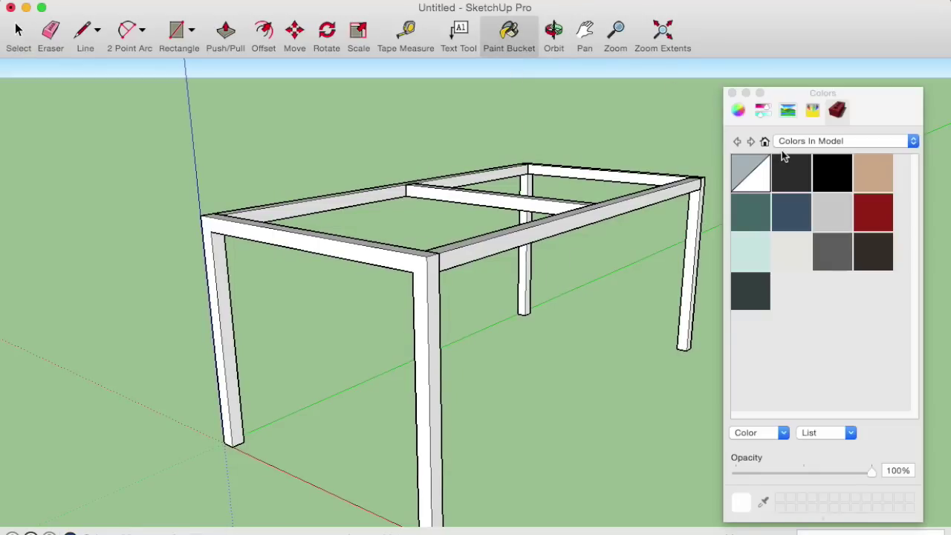
left_click(823, 141)
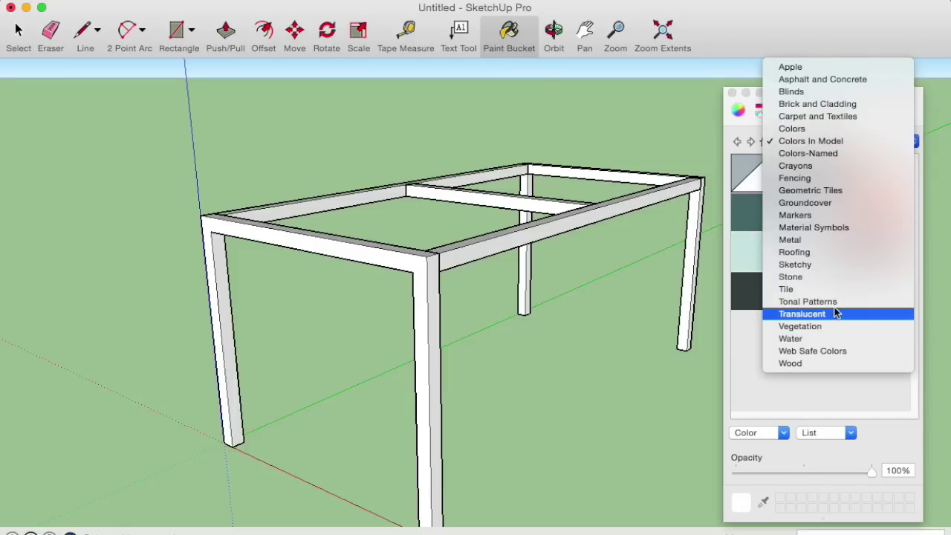
left_click(814, 248)
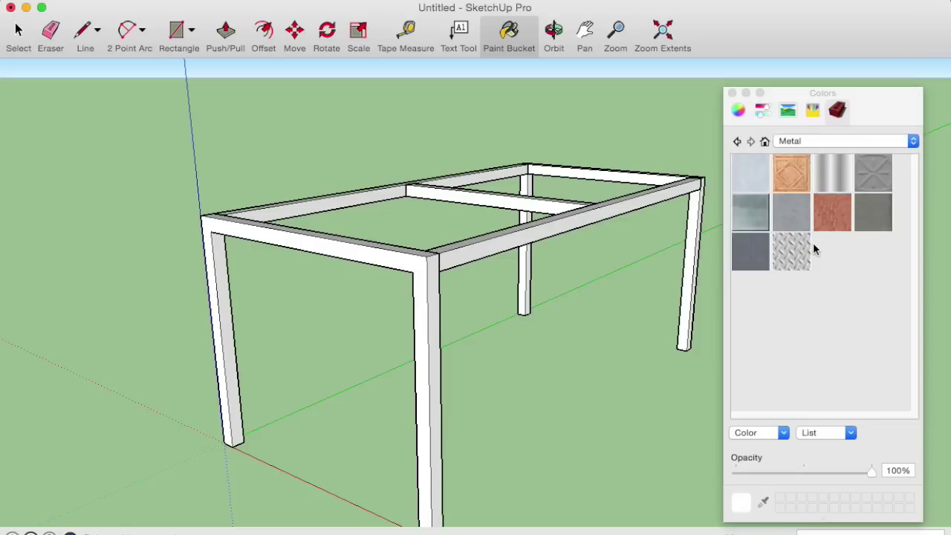
left_click(753, 182)
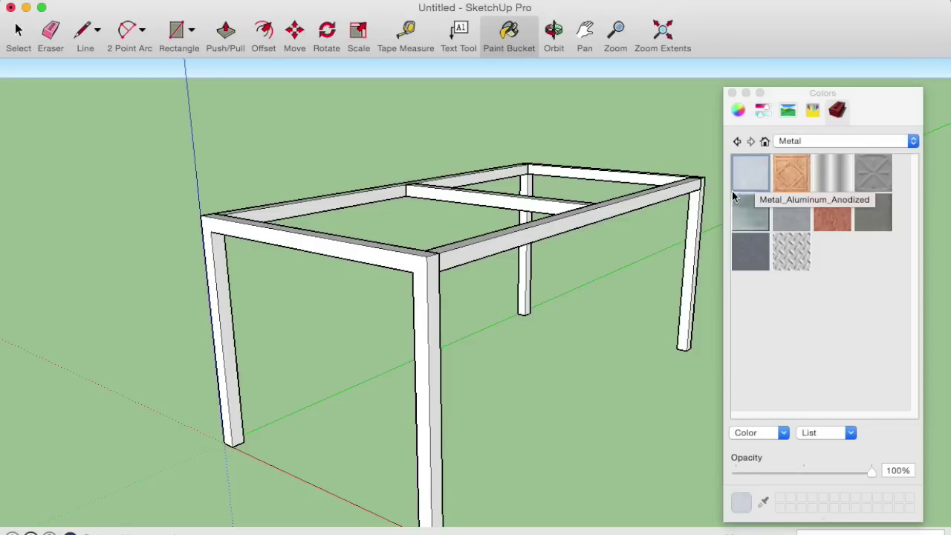
Paint the legs, side rails and centre crossbeam with the light metal.
left_click(430, 310)
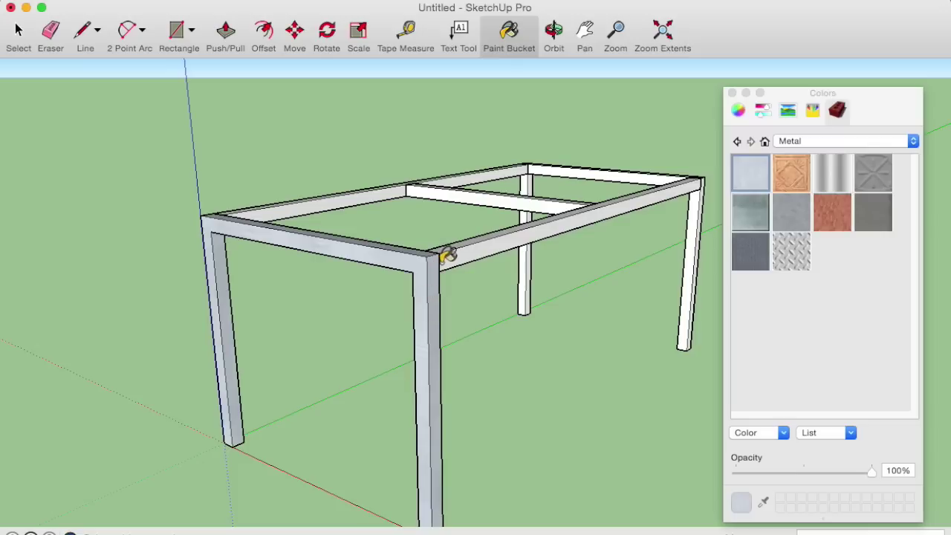
left_click(451, 251)
left_click(362, 194)
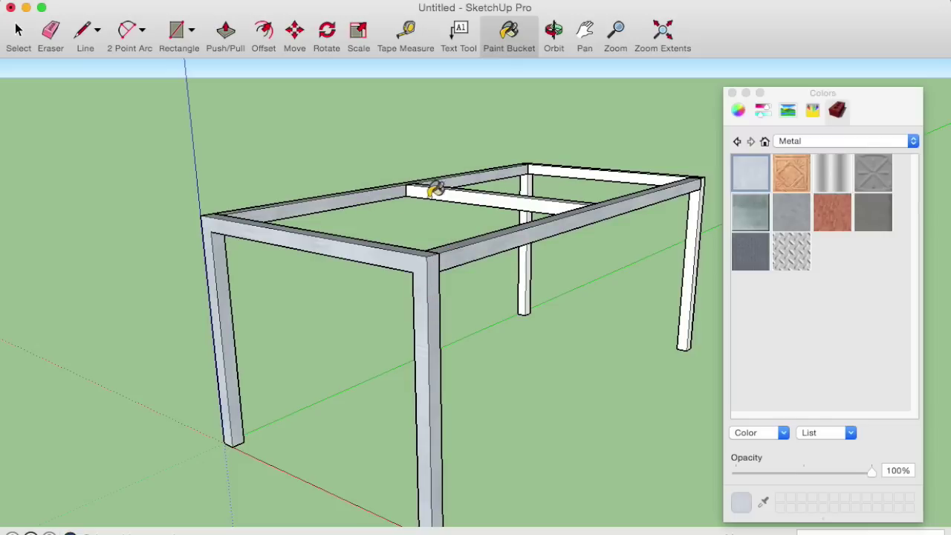
left_click(477, 192)
left_click(568, 167)
mouse_move(539, 302)
middle_mouse_down()
mouse_move(119, 295)
mouse_move(525, 329)
mouse_move(554, 354)
mouse_move(559, 344)
middle_mouse_up()
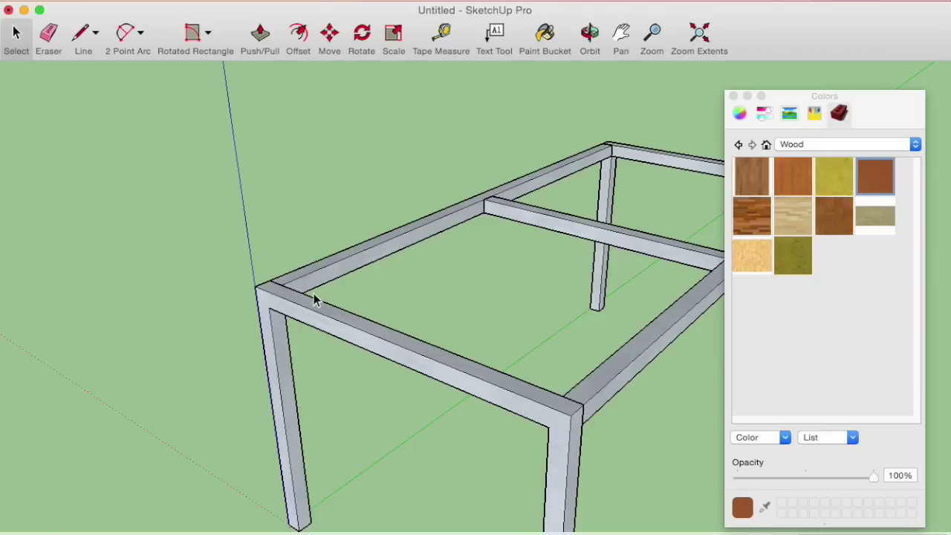
Start a Rotated Rectangle at the front beam's left corner with a 0,19m base along the beam.
scroll(278, 296, "up", 1)
scroll(284, 296, "up", 2)
scroll(284, 295, "up", 1)
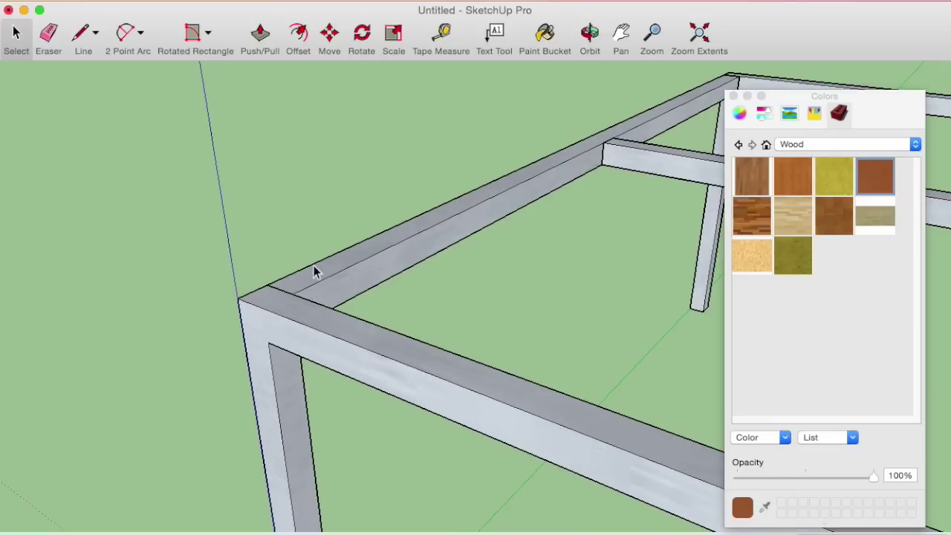
left_click(209, 34)
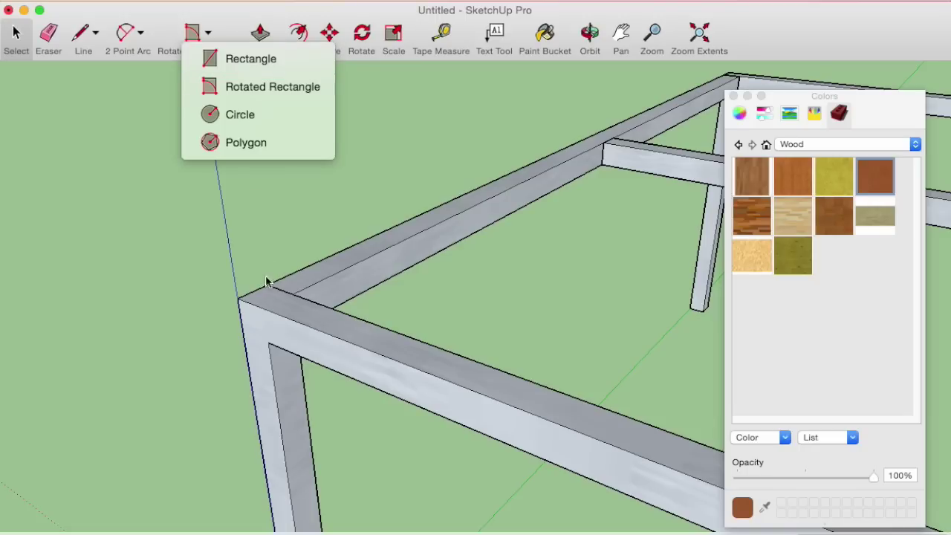
left_click(256, 87)
key("o")
middle_click_drag(266, 281, 275, 318)
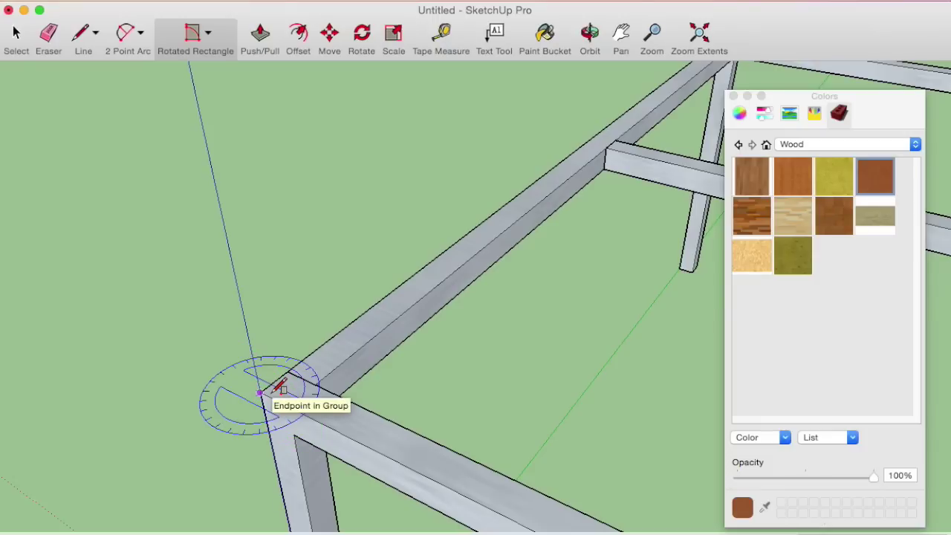
left_click(264, 393)
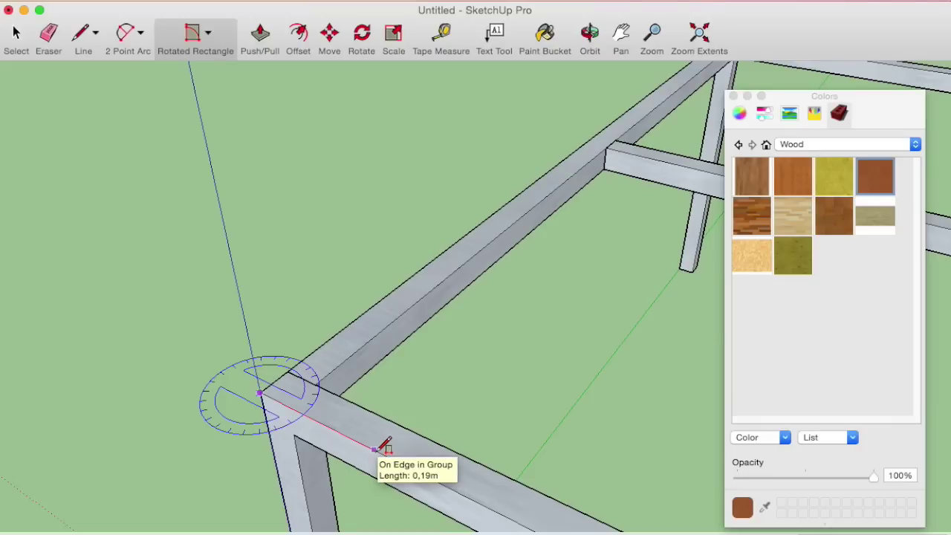
left_click(376, 449)
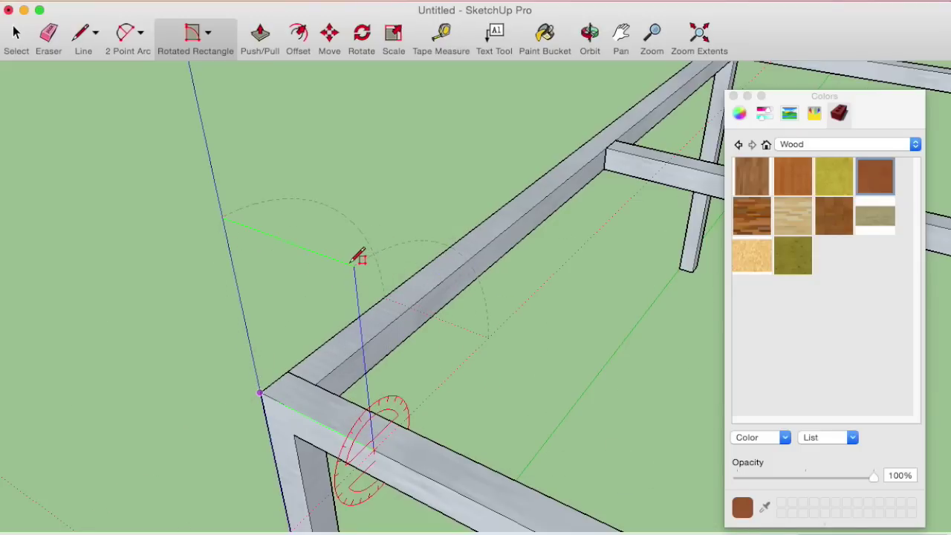
Raise the rectangle vertically on the blue axis to complete the upright face.
mouse_move(361, 372)
middle_mouse_down()
mouse_move(299, 318)
mouse_move(286, 283)
middle_mouse_up()
mouse_move(270, 319)
middle_mouse_down()
mouse_move(266, 272)
mouse_move(275, 248)
middle_mouse_up()
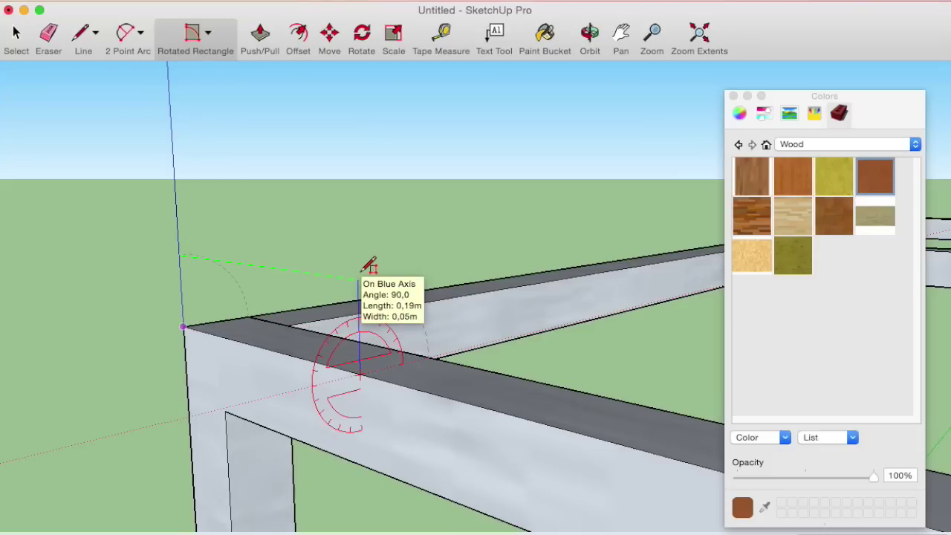
left_click(370, 265)
mouse_move(333, 270)
middle_mouse_down()
mouse_move(399, 297)
mouse_move(303, 291)
middle_mouse_up()
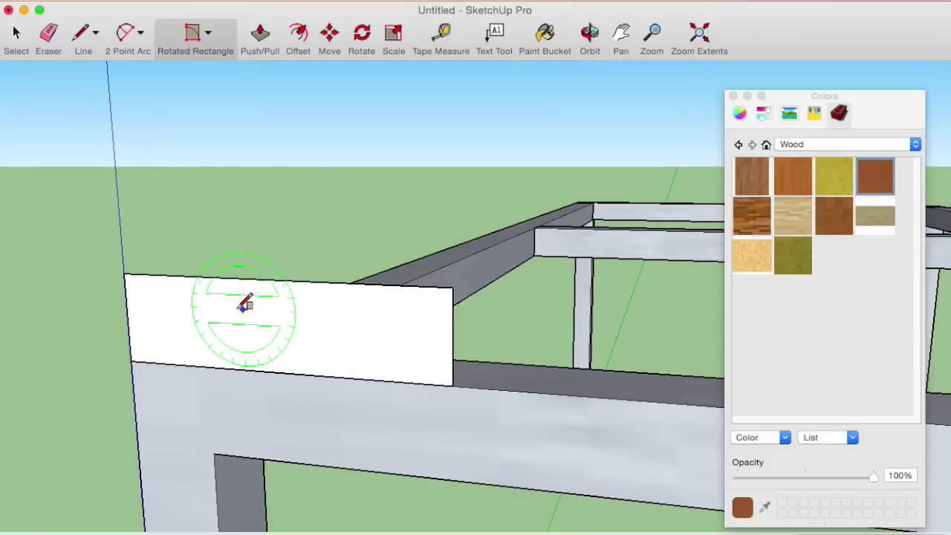
scroll(163, 308, "up", 1)
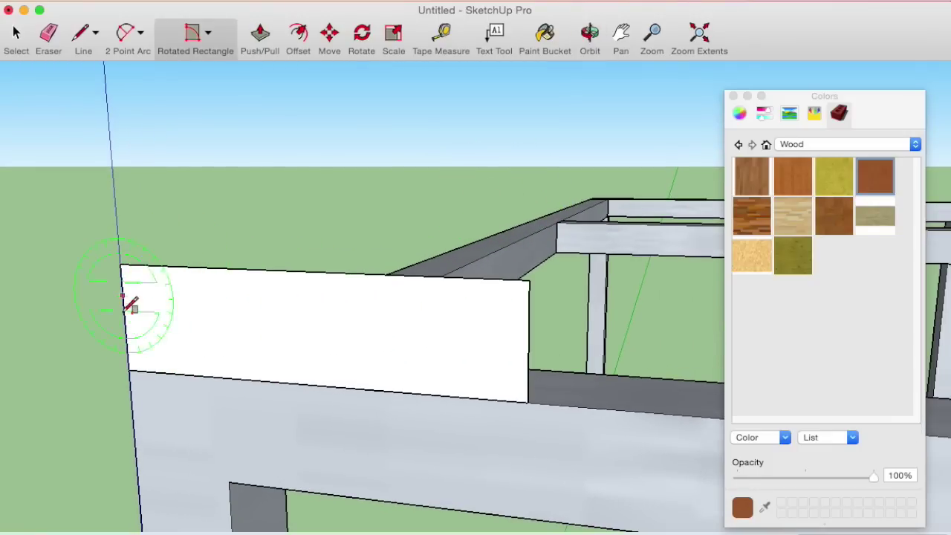
left_click(127, 35)
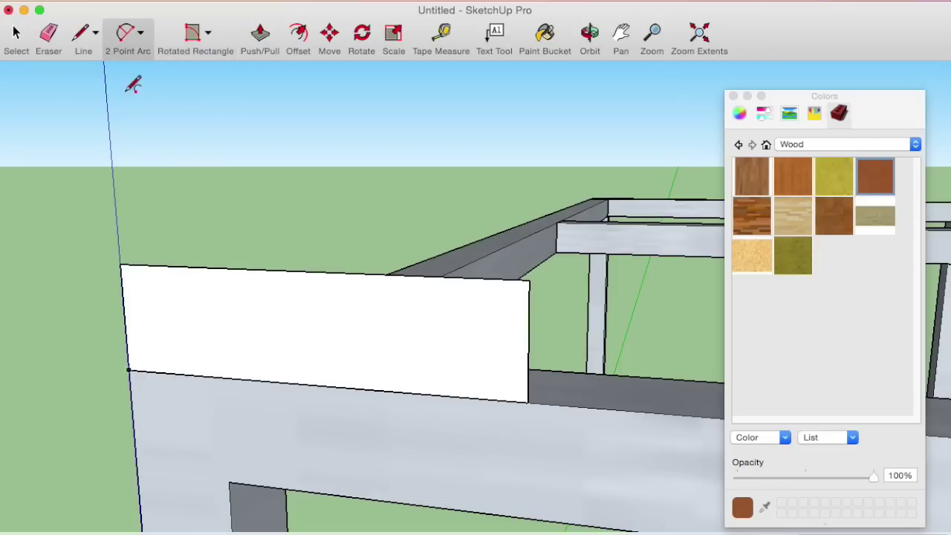
Round the panel's top-left corner with a 2 Point Arc.
scroll(139, 280, "up", 2)
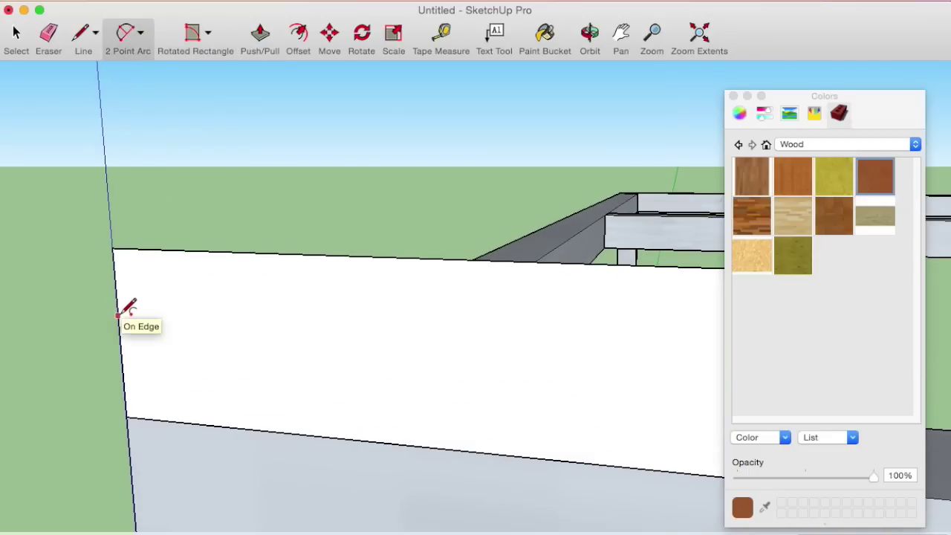
left_click(117, 309)
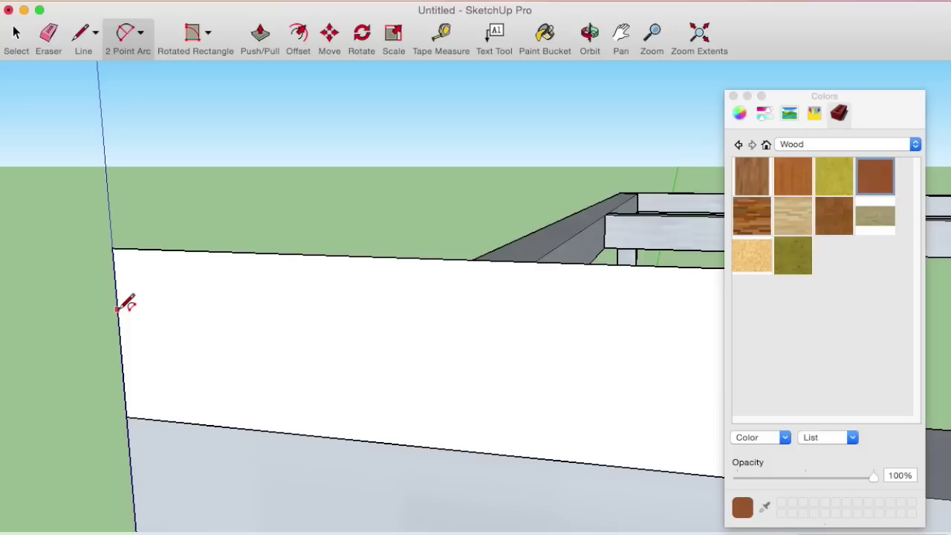
left_click(165, 249)
left_click(167, 250)
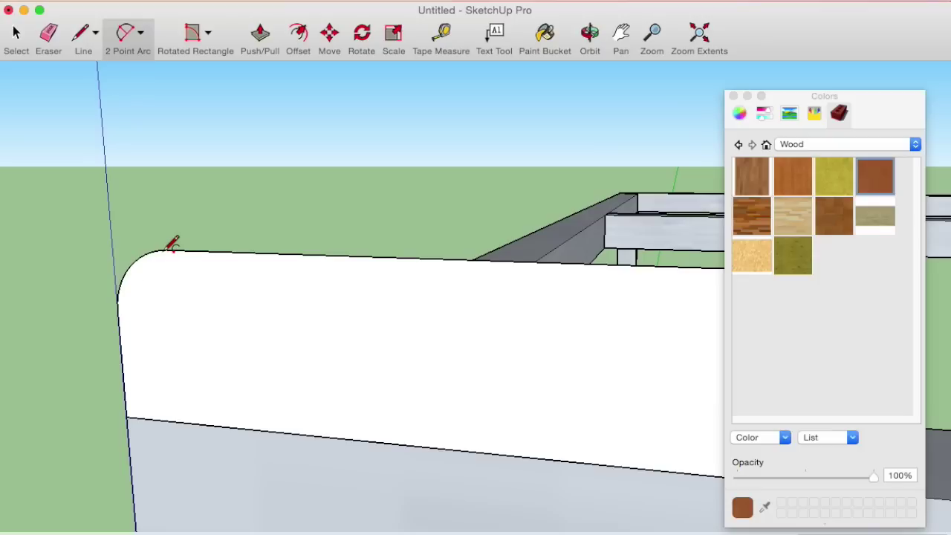
scroll(182, 248, "down", 3)
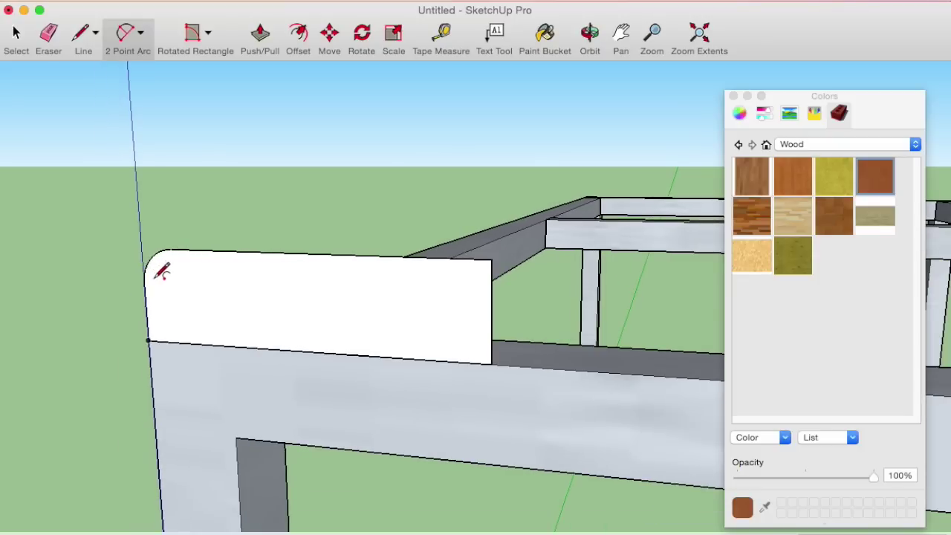
scroll(162, 269, "up", 2)
middle_click_drag(159, 267, 140, 296)
scroll(140, 297, "up", 2)
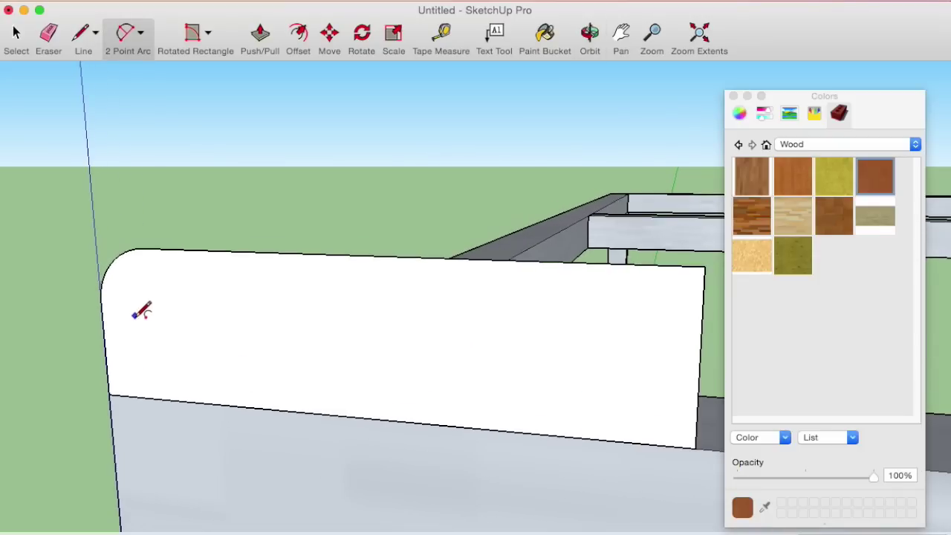
Round the panel's top-right corner with a matching arc at the same height.
left_click(108, 395)
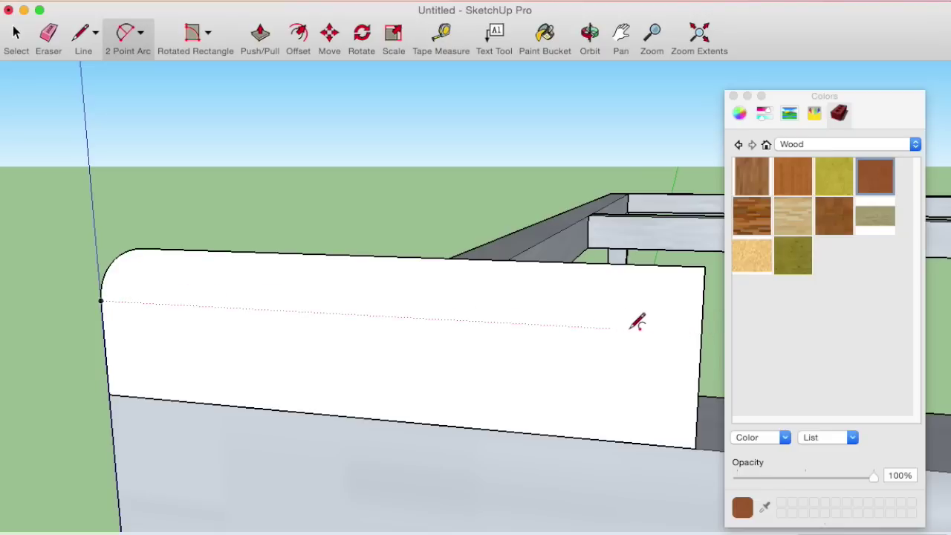
left_click(701, 333)
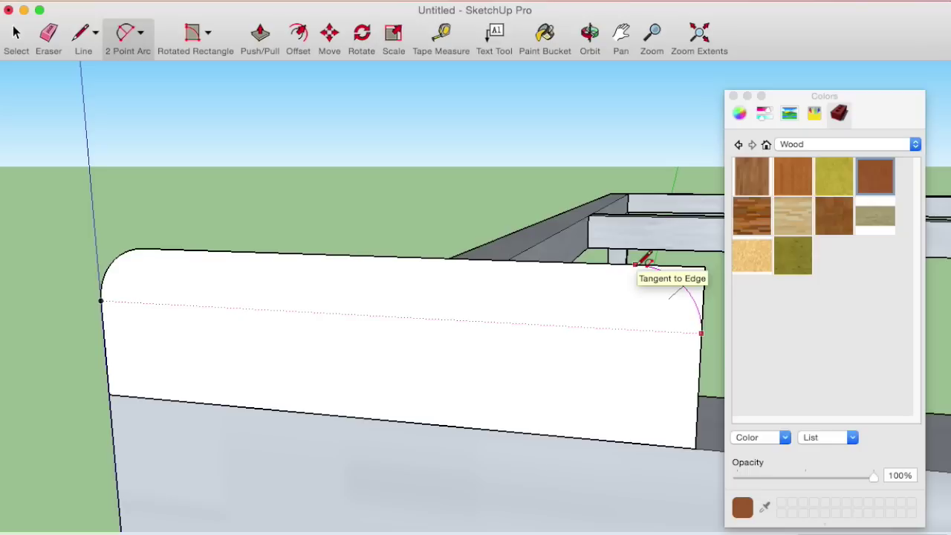
left_click(638, 262)
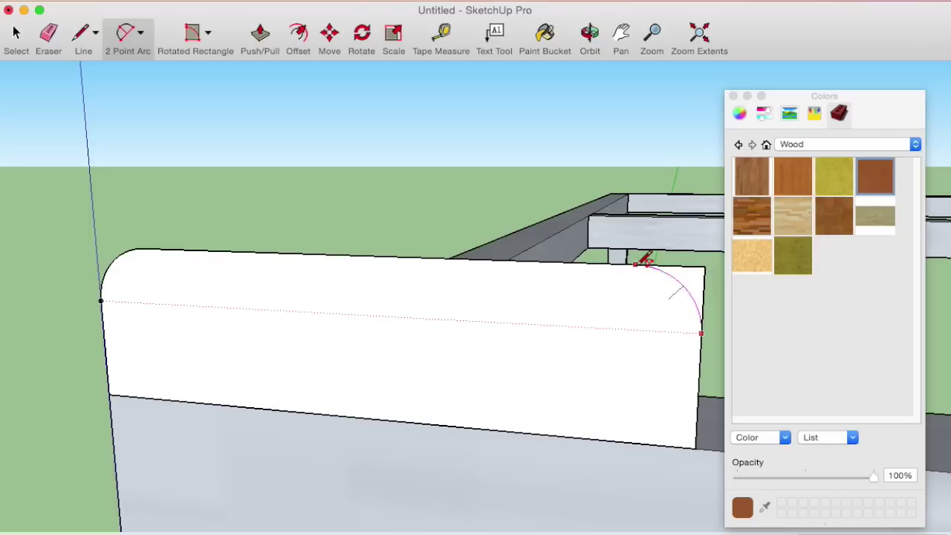
key("b")
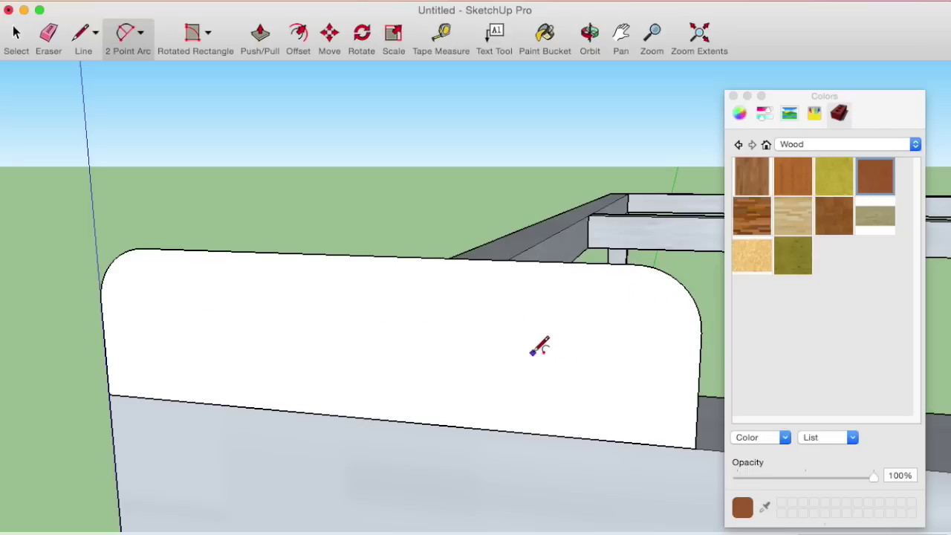
scroll(538, 348, "down", 3)
key("a")
scroll(476, 343, "down", 2)
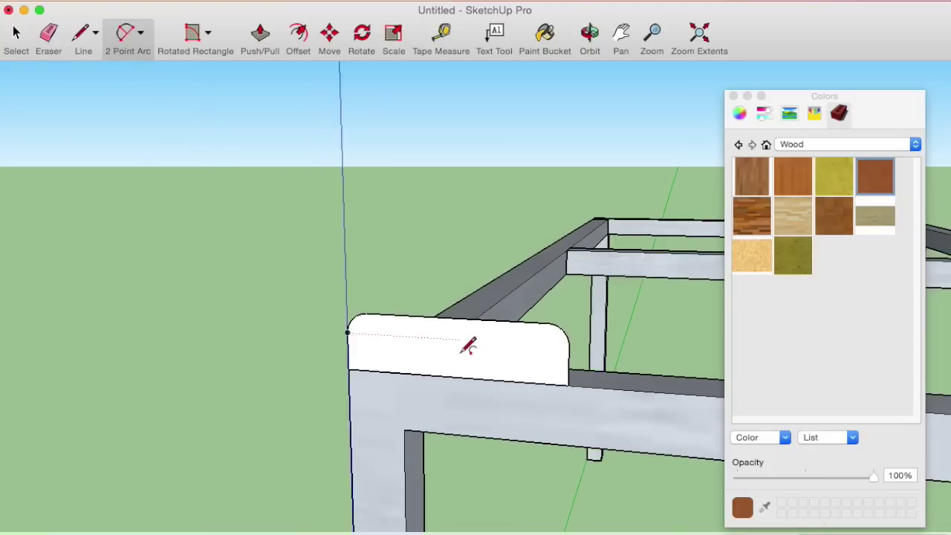
scroll(470, 346, "down", 2)
scroll(469, 346, "down", 2)
scroll(478, 350, "down", 2)
scroll(423, 380, "down", 1)
scroll(416, 371, "down", 1)
scroll(371, 379, "down", 1)
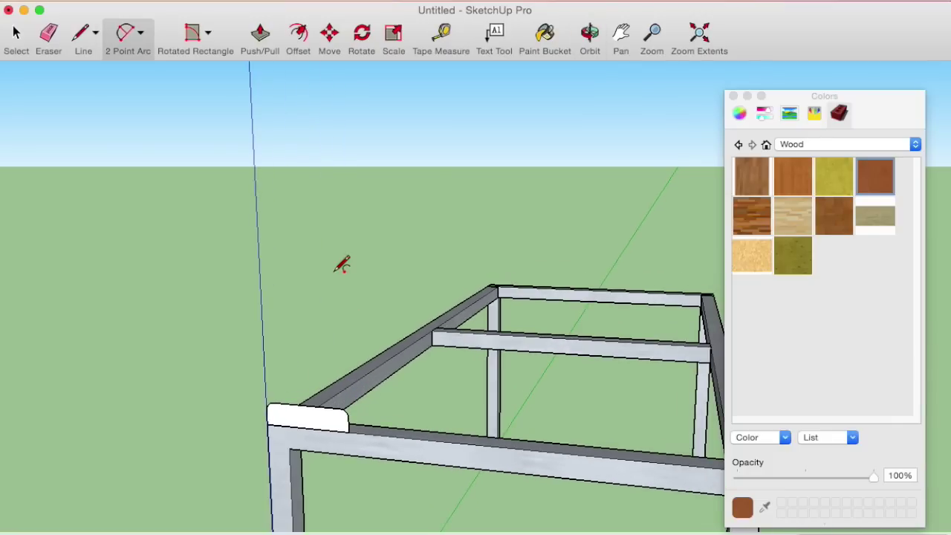
left_click(260, 52)
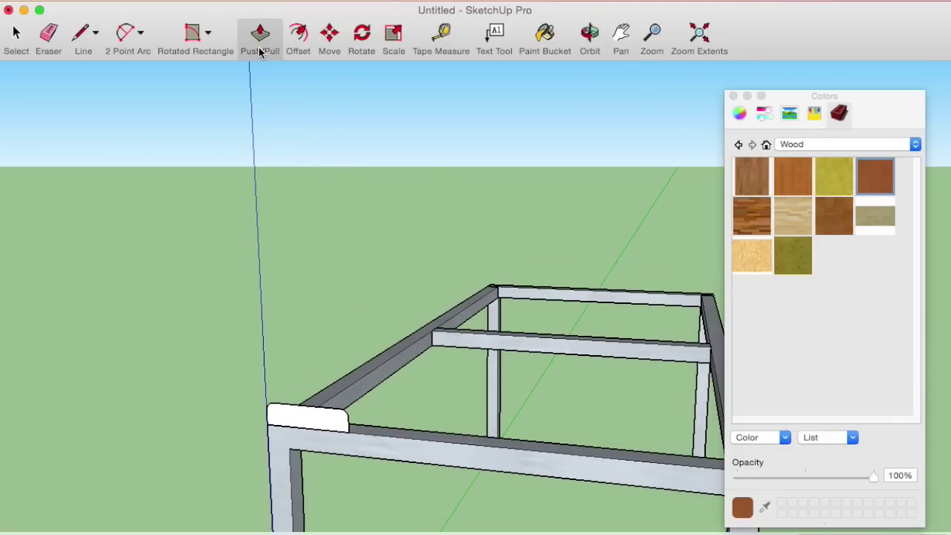
Push/Pull the rounded panel along the side beam to its far end, forming a long slat.
left_click(327, 429)
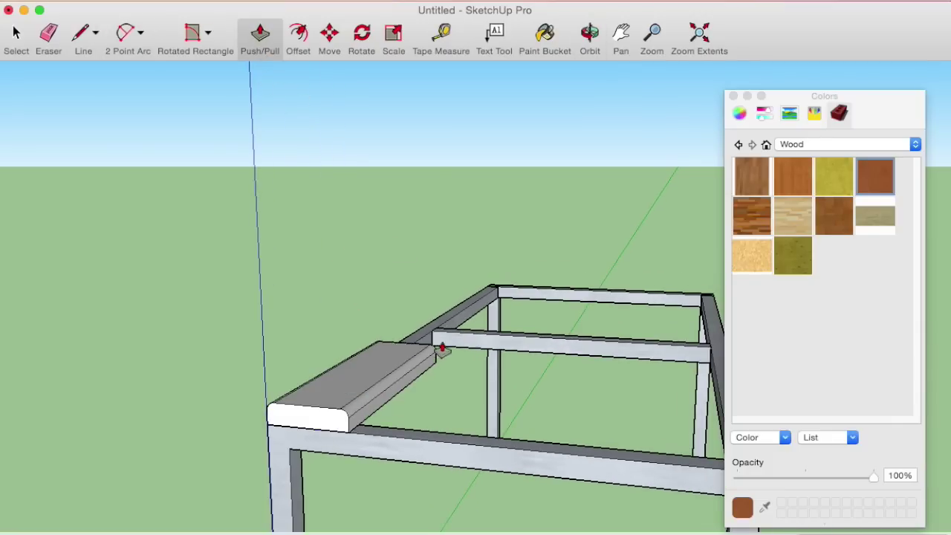
middle_click_drag(551, 303, 580, 255)
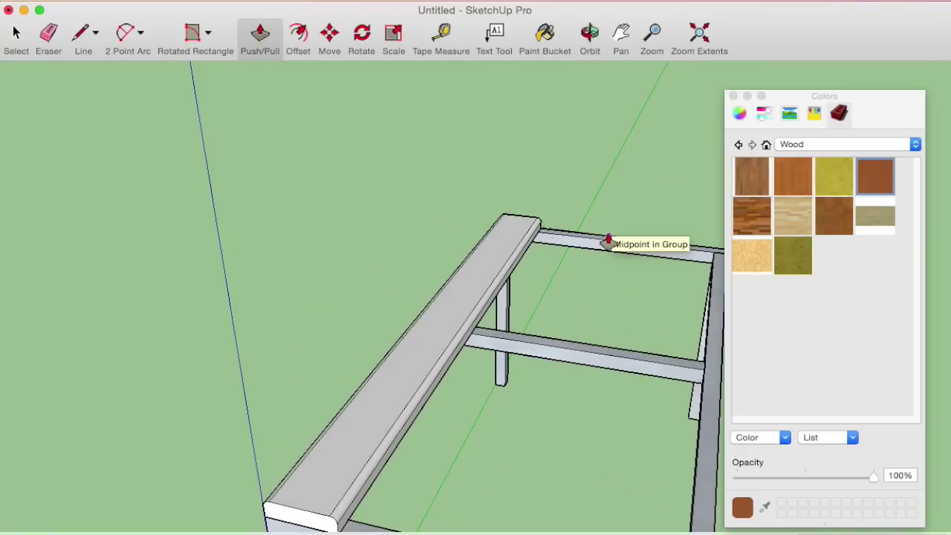
mouse_move(391, 357)
middle_mouse_down()
mouse_move(416, 406)
mouse_move(403, 431)
mouse_move(419, 335)
mouse_move(409, 370)
mouse_move(535, 329)
mouse_move(419, 393)
middle_mouse_up()
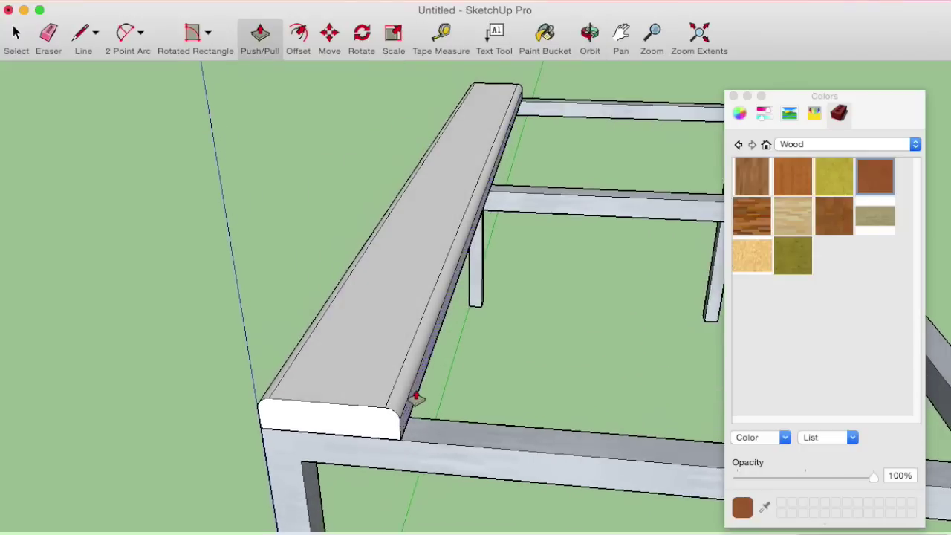
scroll(417, 390, "up", 3)
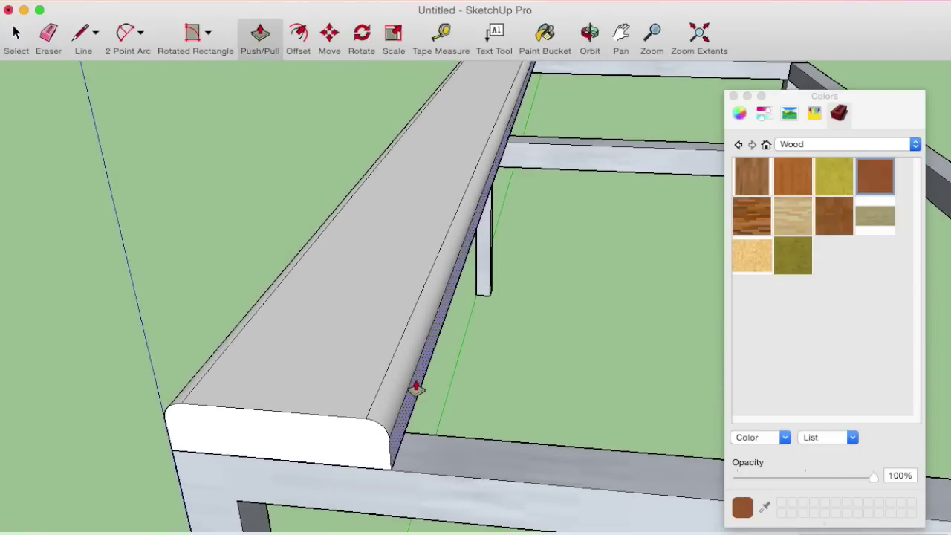
key("space")
left_click(391, 370)
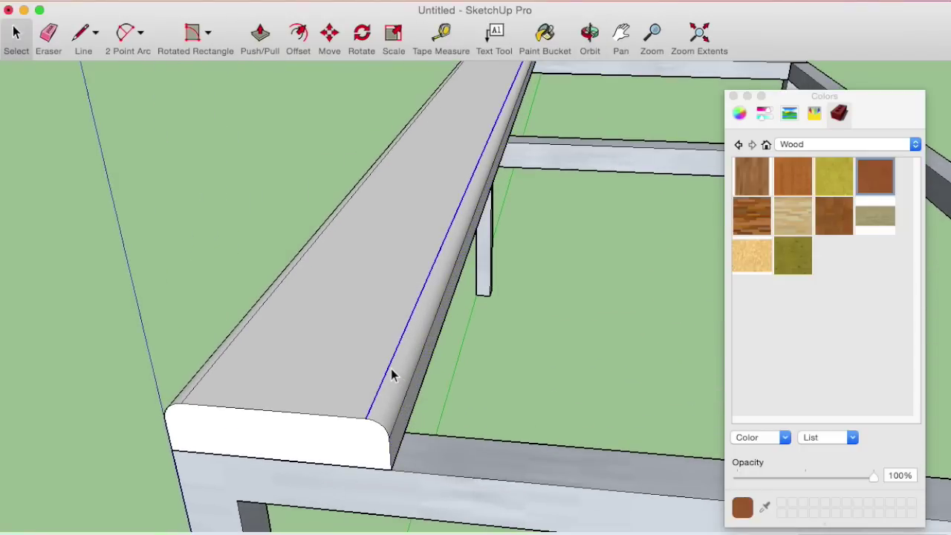
Try erasing the slat's fillet edge, then undo to restore the slat top.
key("Delete")
mouse_move(389, 376)
middle_mouse_down()
mouse_move(488, 279)
mouse_move(356, 334)
mouse_move(355, 349)
middle_mouse_up()
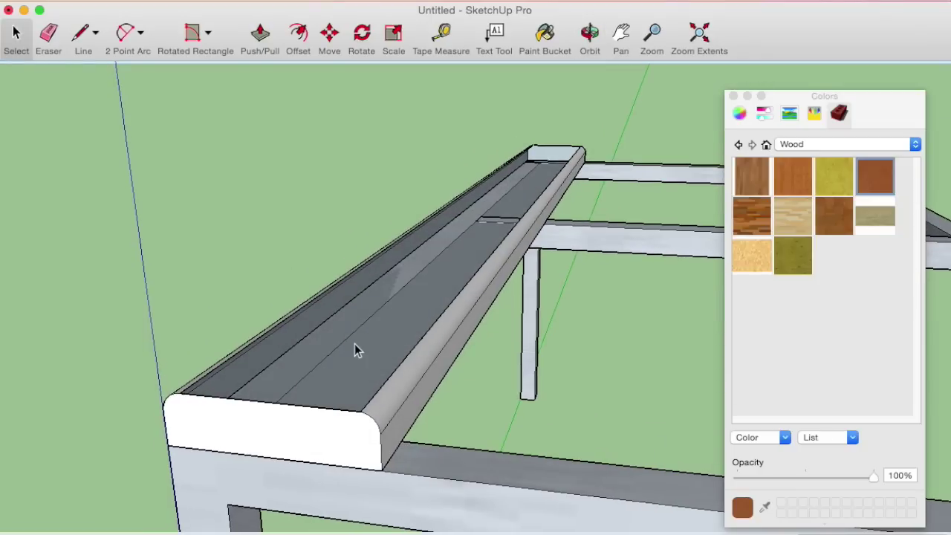
key("ctrl+z")
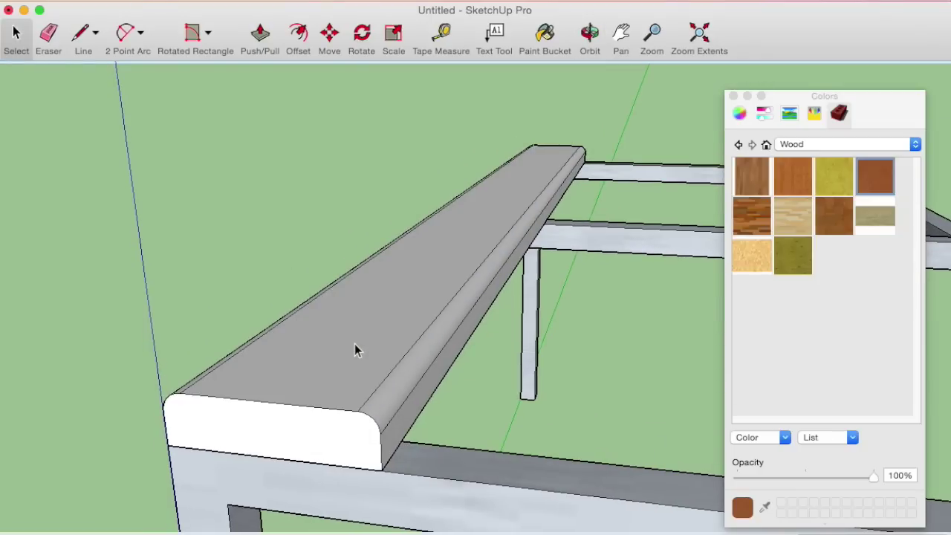
Hide the two seam edges along the board's upper rounded fillet.
left_click(377, 390)
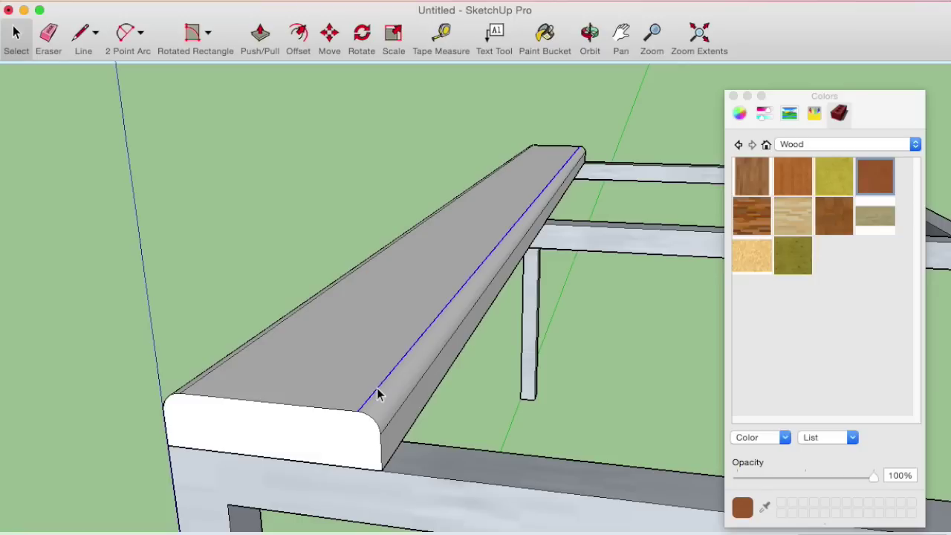
right_click(378, 392)
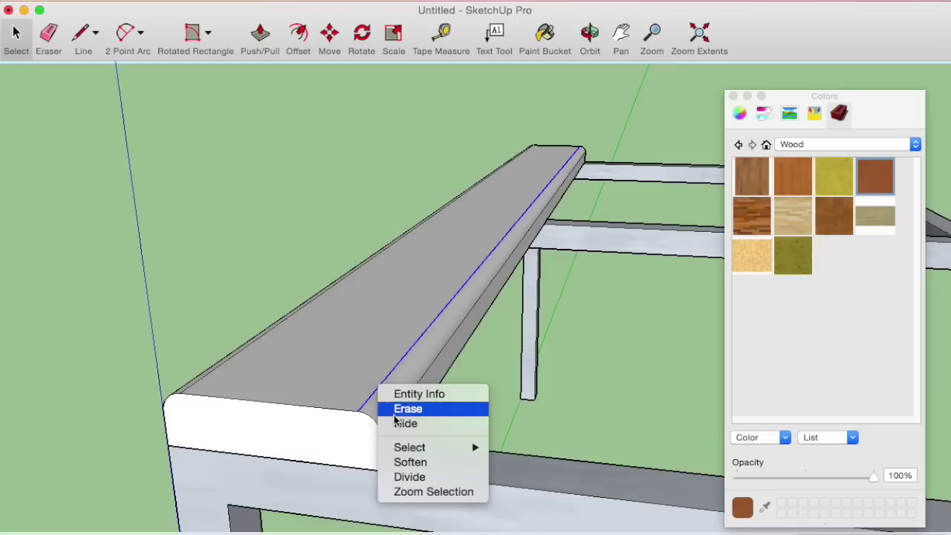
left_click(407, 425)
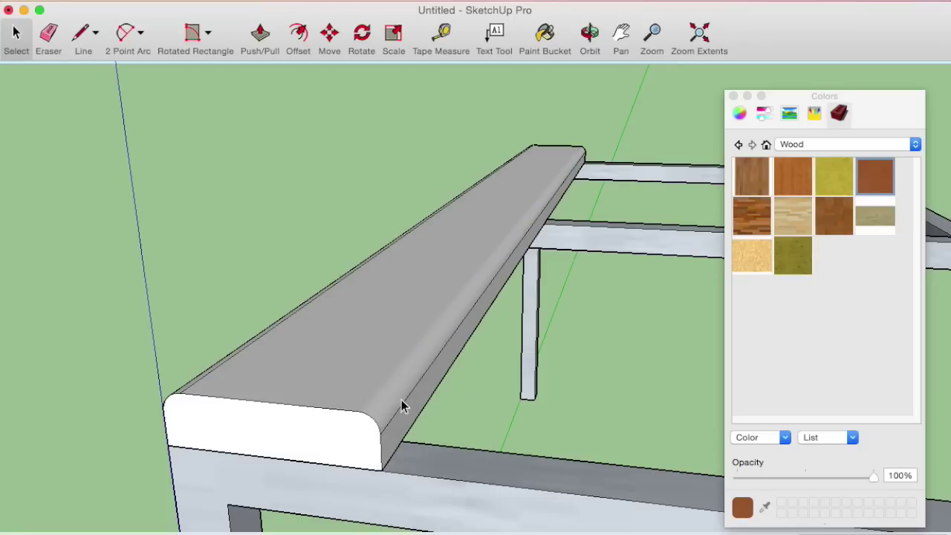
scroll(408, 399, "up", 2)
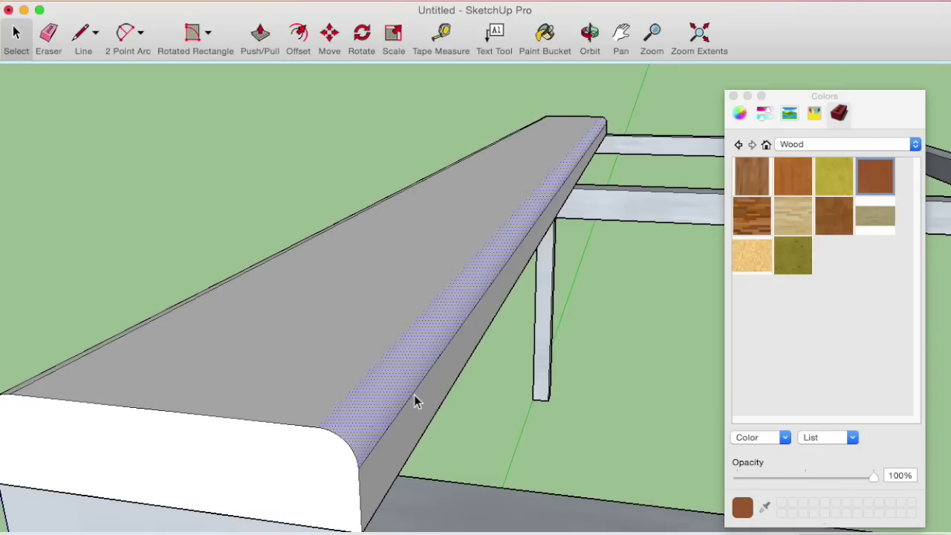
right_click(414, 395)
left_click(454, 431)
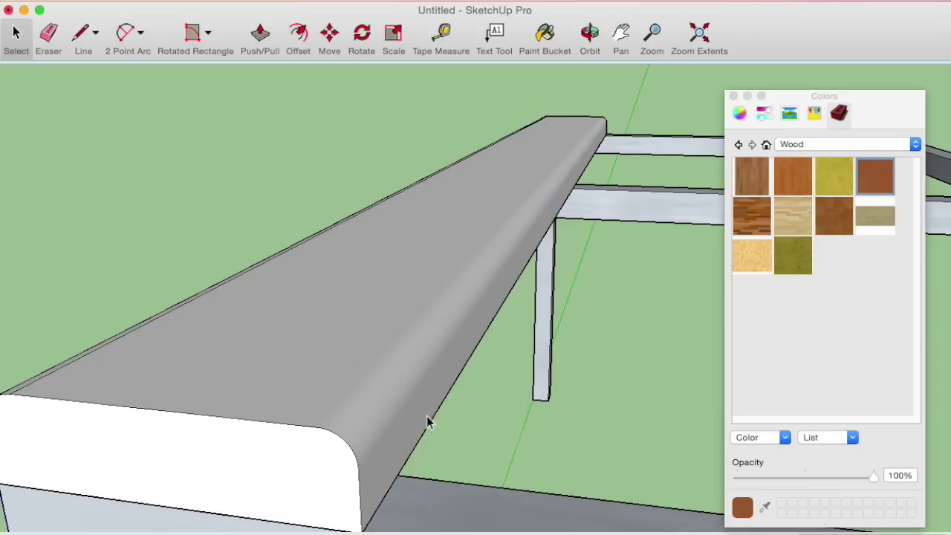
Hide the board's long side edge line.
middle_click_drag(310, 411, 377, 394)
scroll(444, 414, "down", 3)
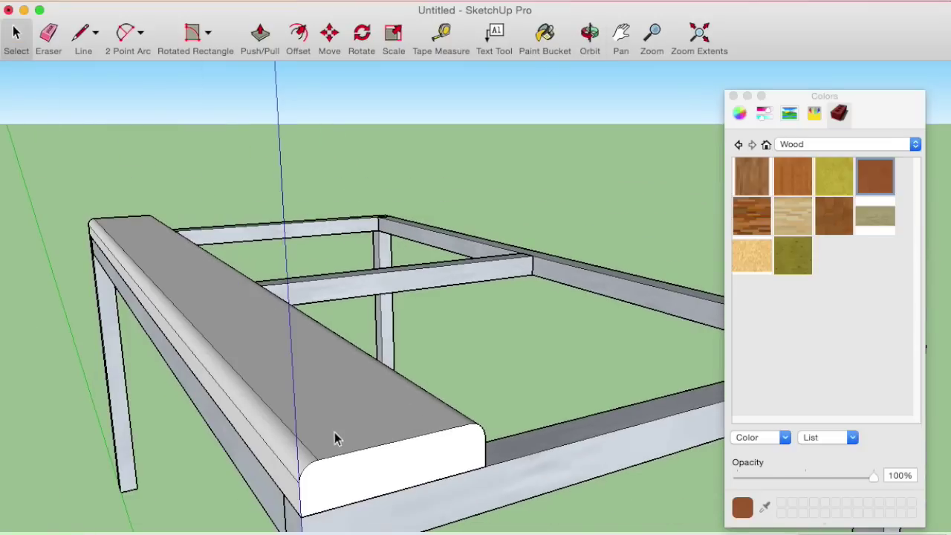
scroll(335, 437, "up", 2)
left_click(292, 461)
right_click(292, 461)
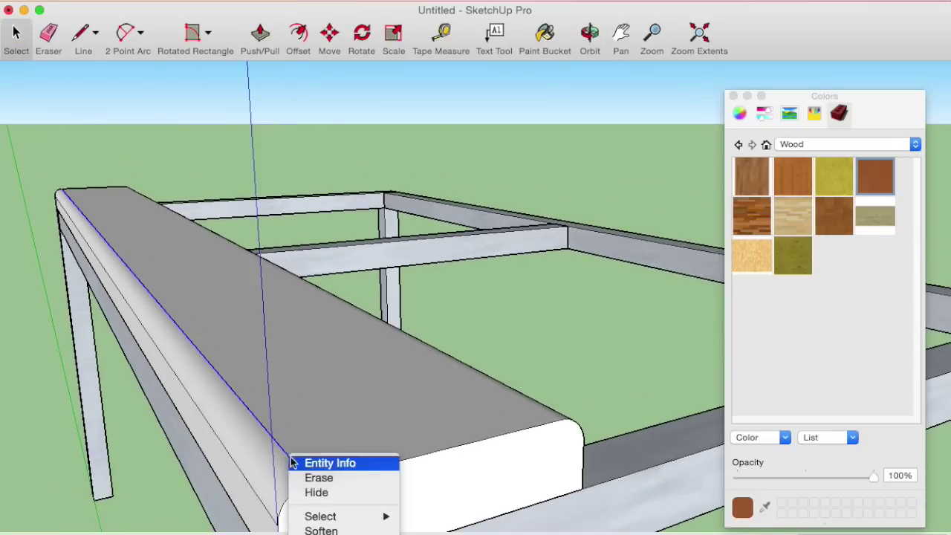
left_click(316, 493)
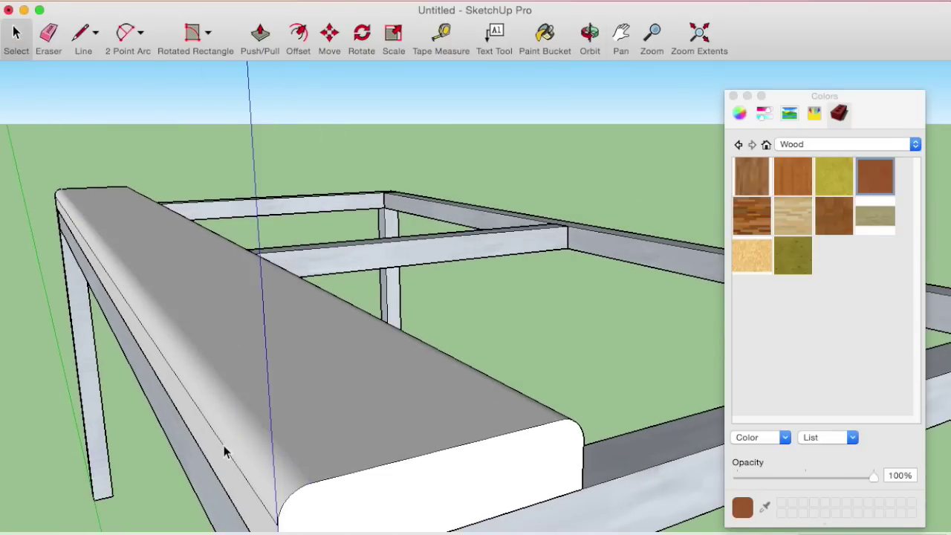
right_click(222, 444)
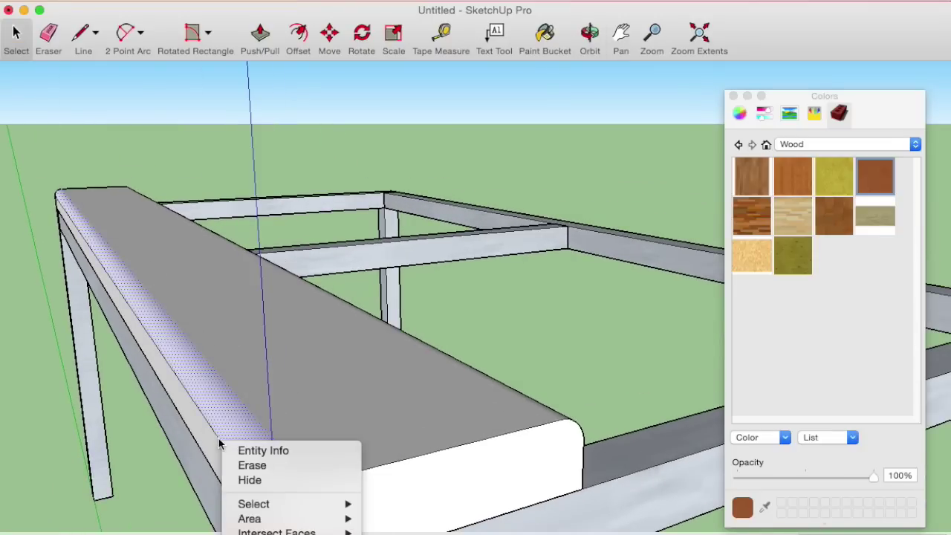
left_click(219, 444)
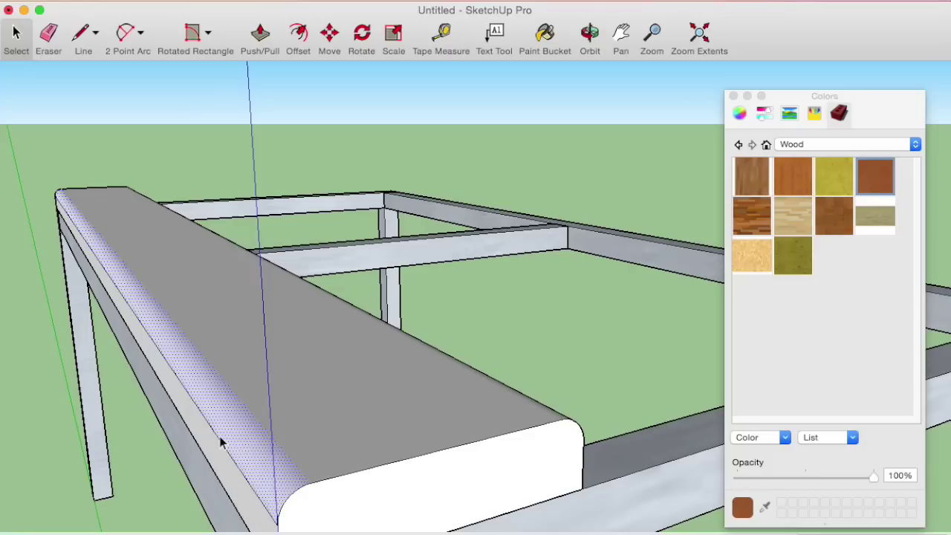
Hide the board's lower edge line so the rounded side looks smooth.
mouse_move(260, 504)
middle_mouse_down()
mouse_move(230, 480)
mouse_move(361, 473)
mouse_move(295, 482)
mouse_move(378, 394)
mouse_move(352, 457)
middle_mouse_up()
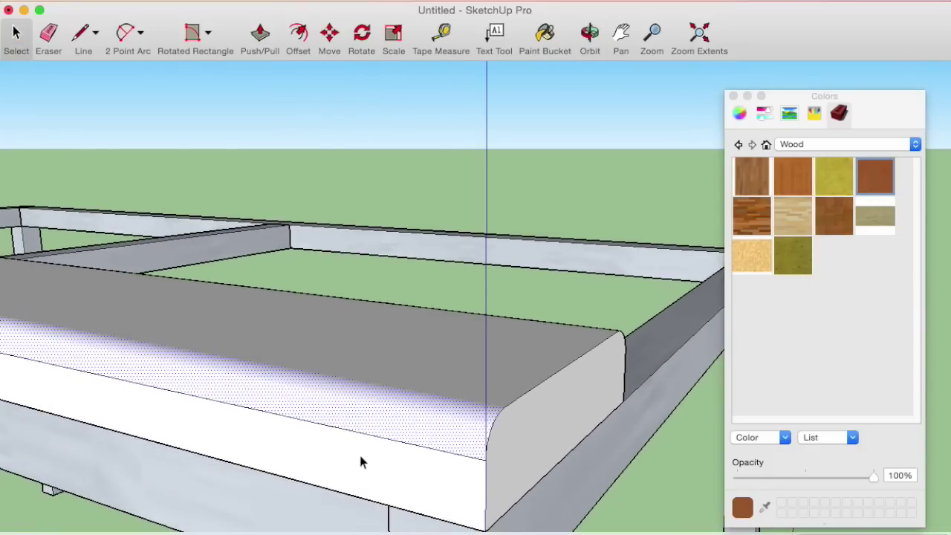
left_click(375, 443)
right_click(376, 443)
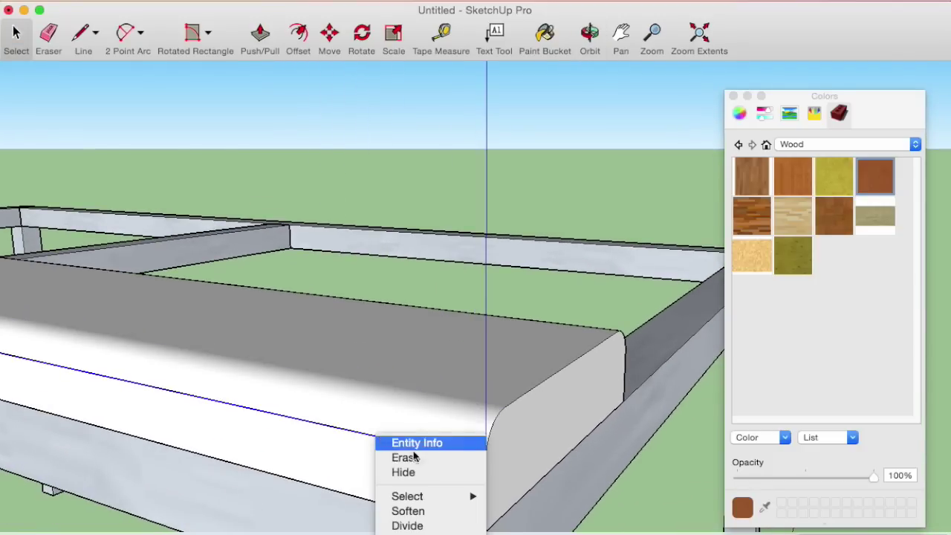
left_click(418, 474)
mouse_move(450, 397)
middle_mouse_down()
mouse_move(484, 390)
mouse_move(272, 448)
mouse_move(435, 399)
mouse_move(191, 391)
mouse_move(607, 390)
mouse_move(541, 400)
middle_mouse_up()
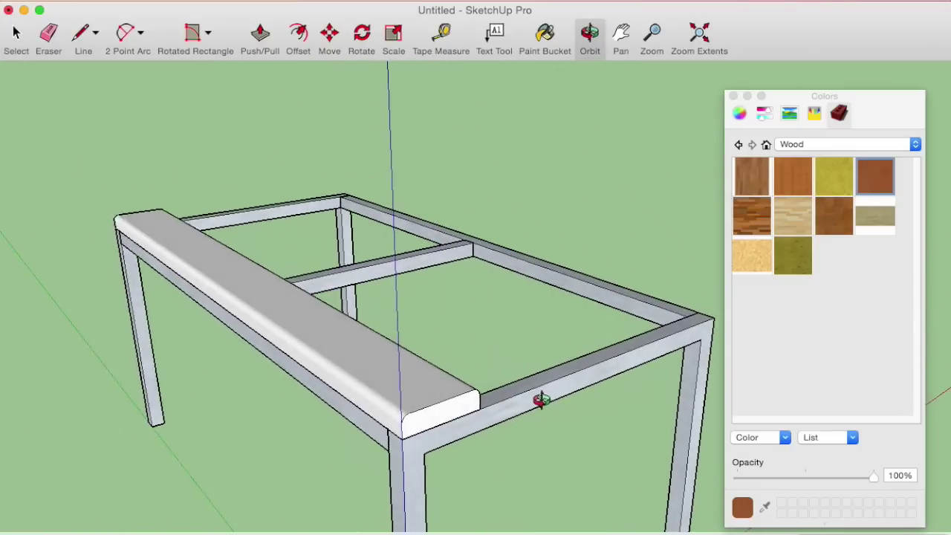
Select the whole top board and make it a group.
scroll(481, 398, "up", 3)
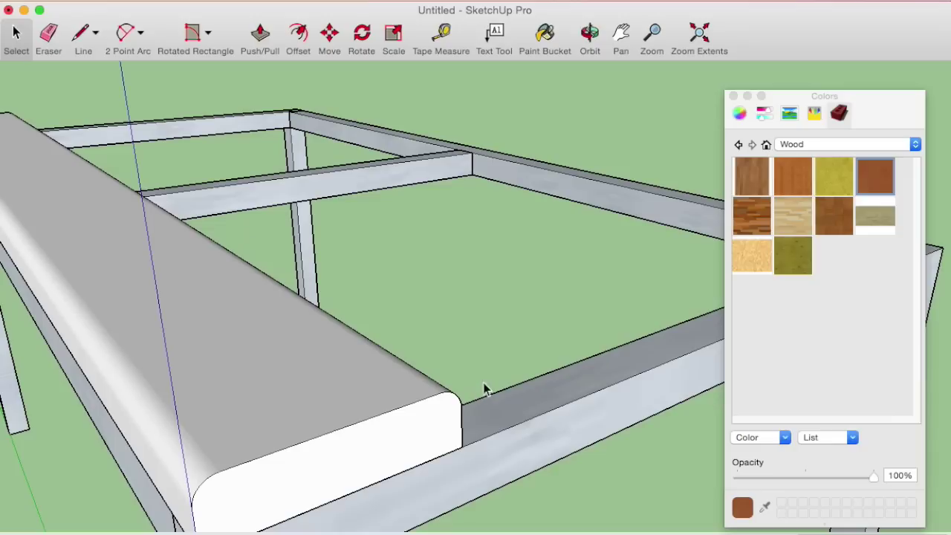
scroll(333, 423, "up", 3)
scroll(397, 423, "down", 3)
mouse_move(384, 439)
middle_mouse_down()
mouse_move(512, 367)
mouse_move(565, 394)
mouse_move(307, 424)
mouse_move(277, 361)
mouse_move(261, 416)
mouse_move(303, 388)
mouse_move(357, 427)
middle_mouse_up()
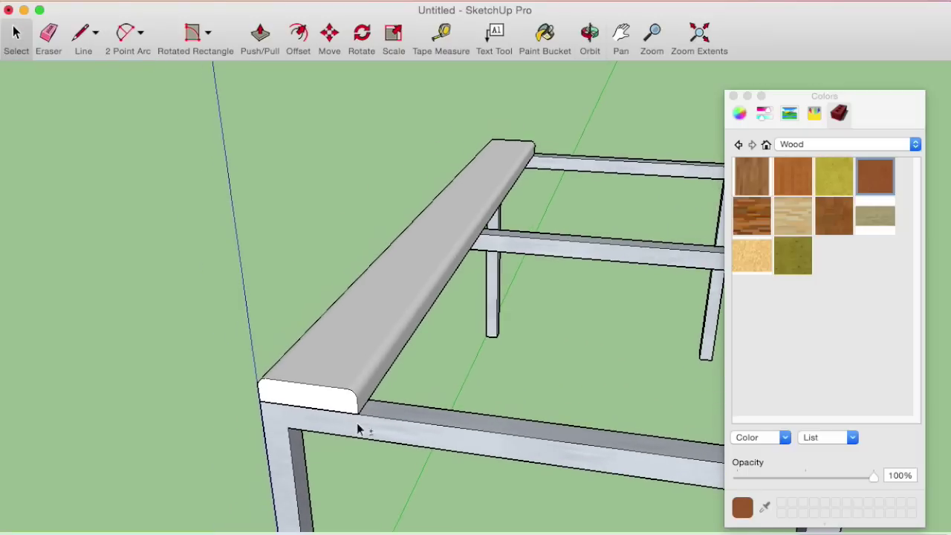
triple_click(330, 373)
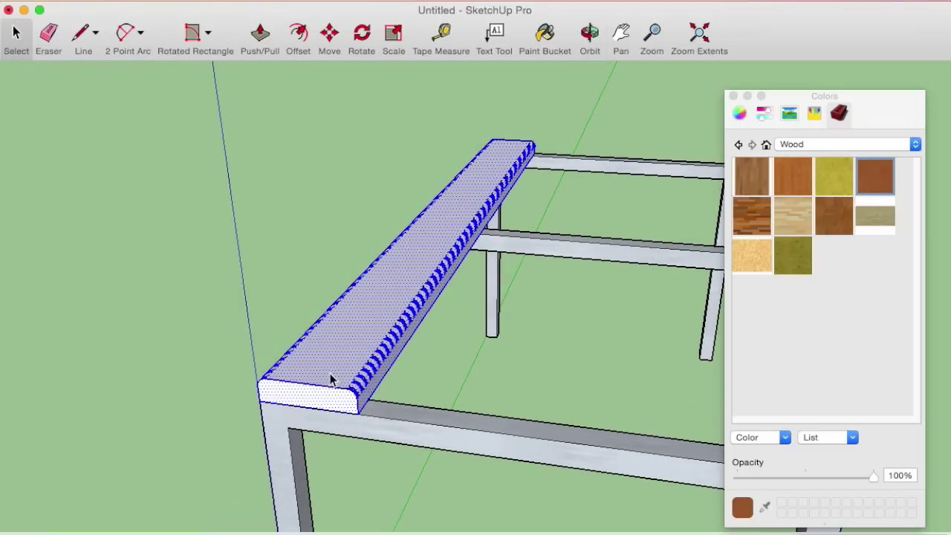
right_click(330, 373)
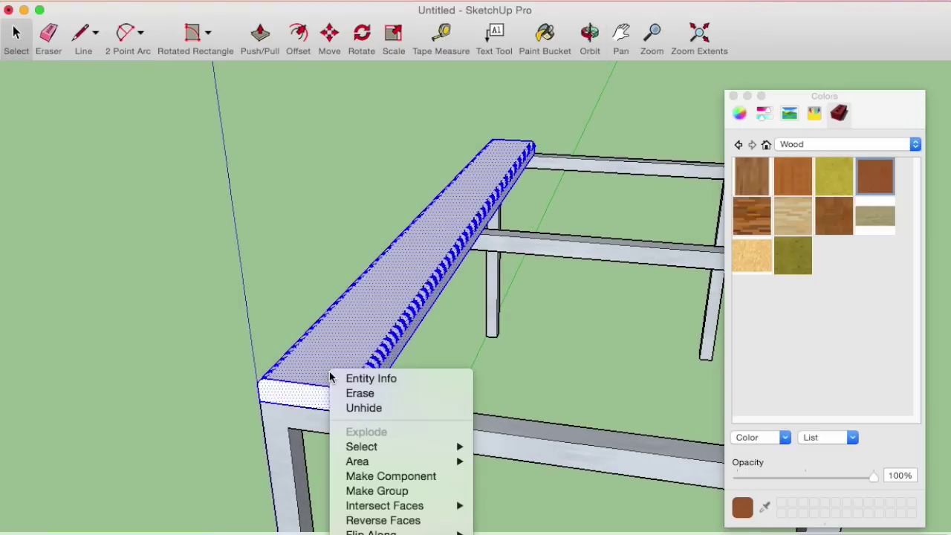
left_click(396, 492)
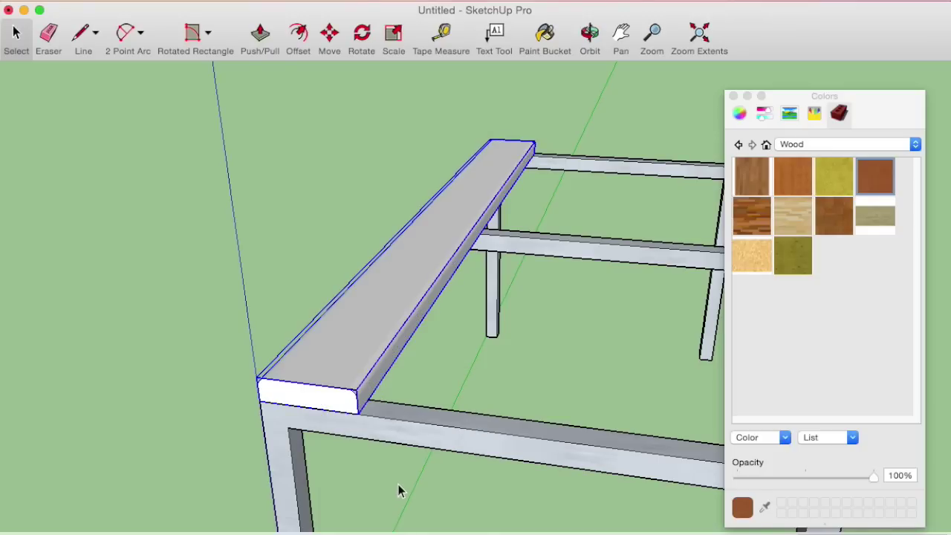
Paint the board with a reddish-brown material from the Wood collection.
left_click(824, 145)
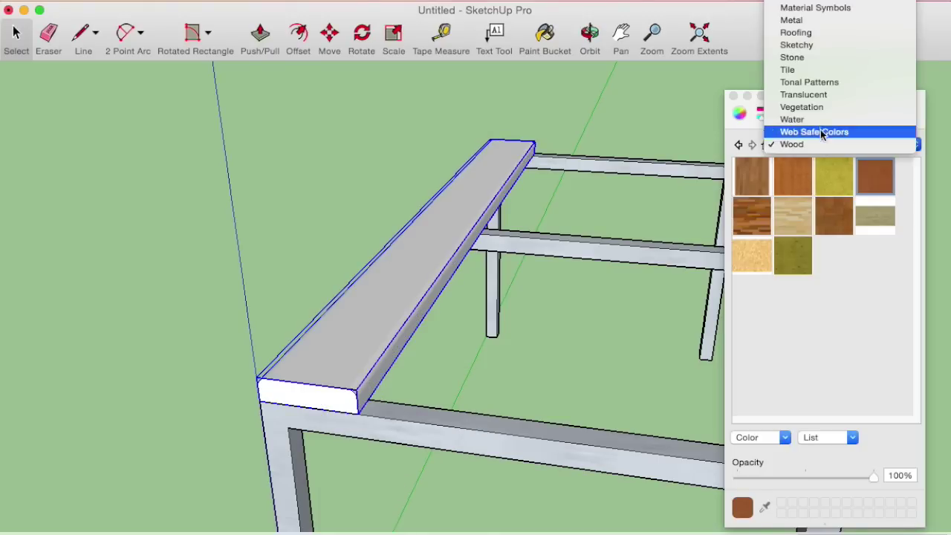
left_click(822, 146)
left_click(822, 146)
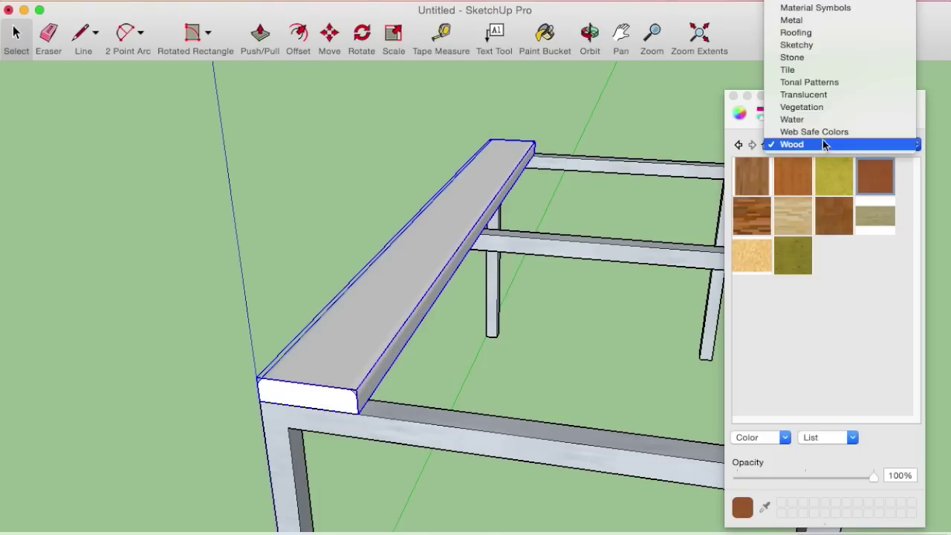
left_click(817, 146)
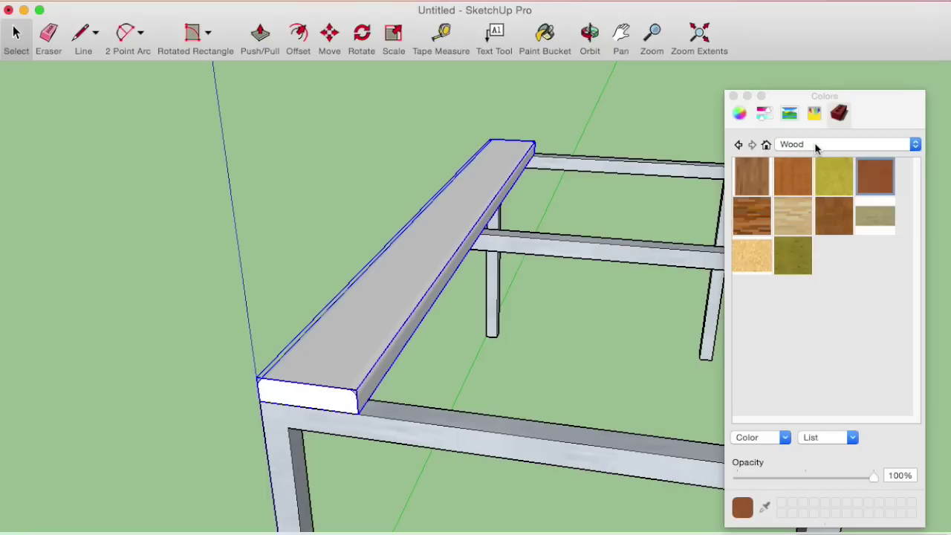
left_click(880, 183)
left_click(375, 316)
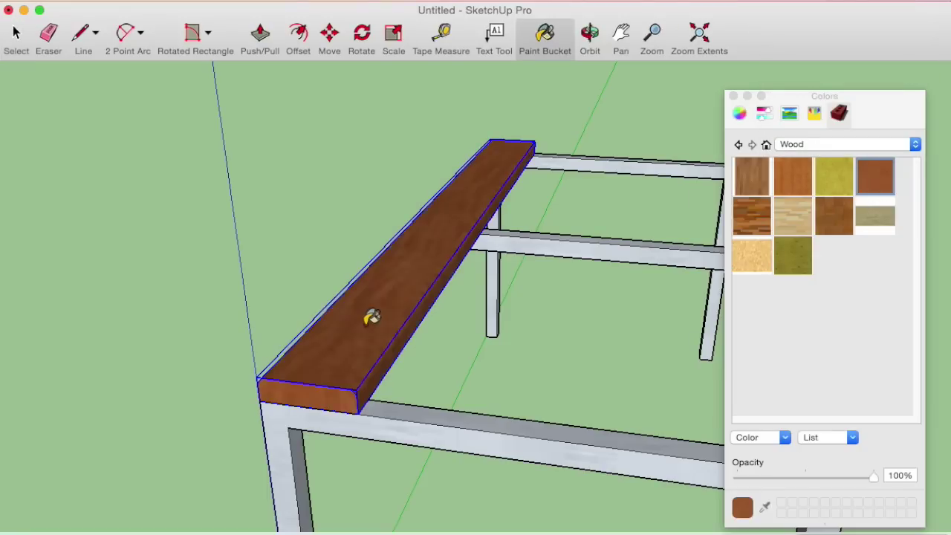
mouse_move(350, 382)
middle_mouse_down()
mouse_move(590, 228)
mouse_move(259, 233)
mouse_move(246, 333)
mouse_move(295, 374)
mouse_move(266, 369)
middle_mouse_up()
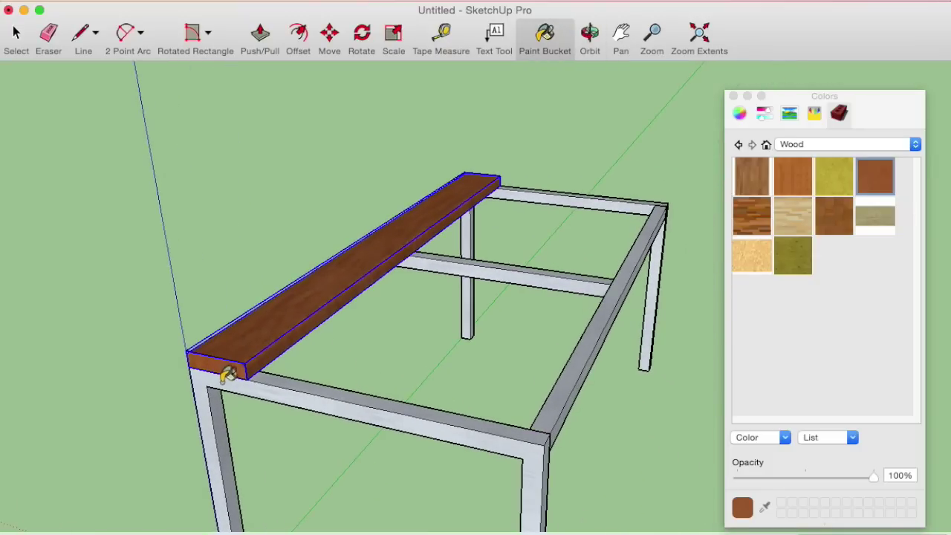
key("space")
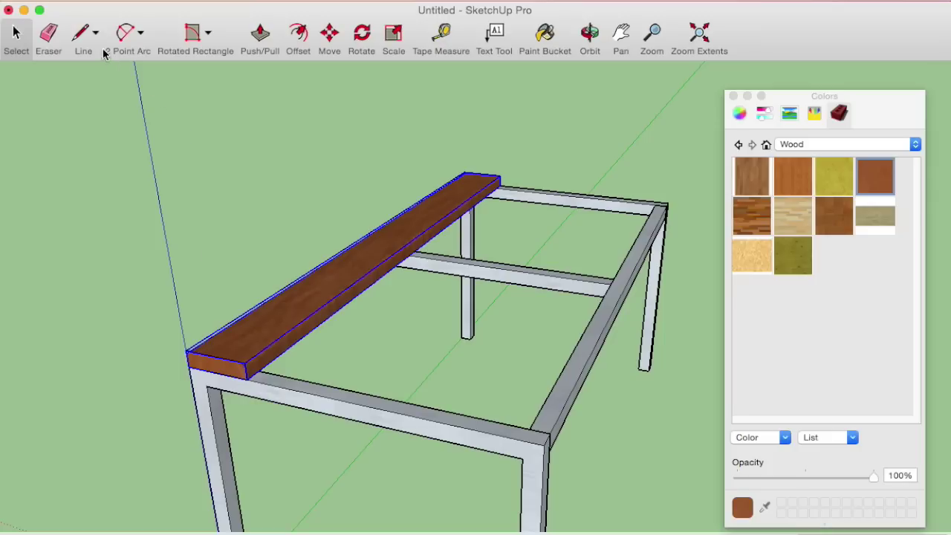
Copy the board from its near corner onto the table's far rail.
left_click(331, 44)
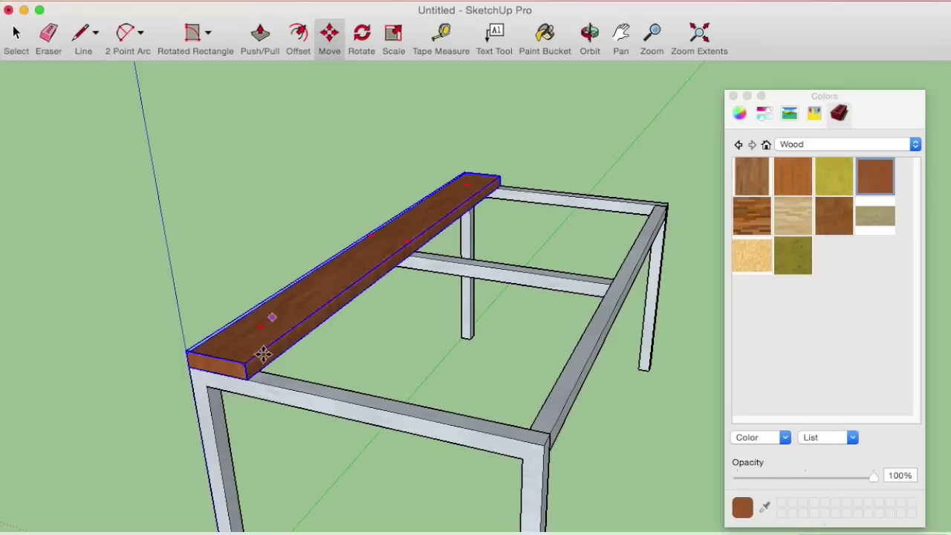
scroll(260, 355, "up", 3)
scroll(245, 383, "up", 3)
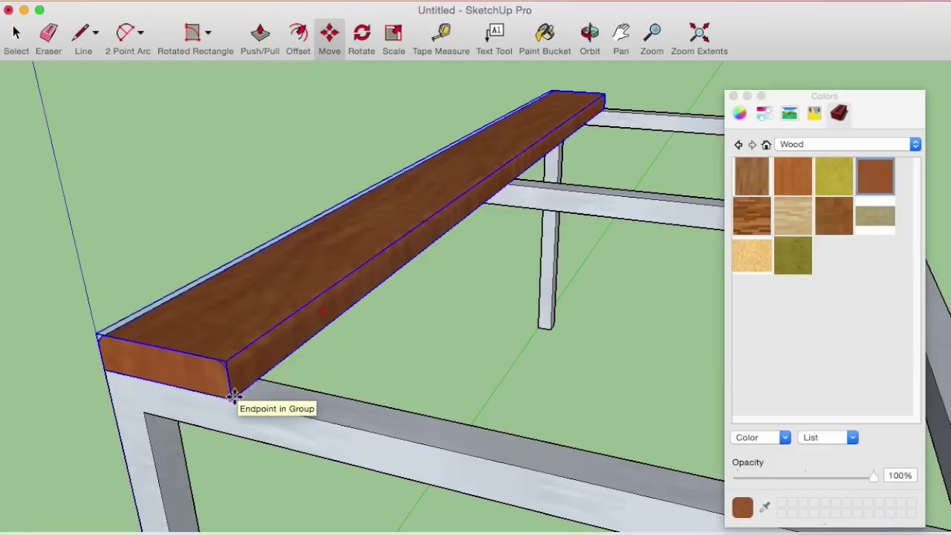
left_click(234, 397)
scroll(234, 397, "down", 2)
key("alt")
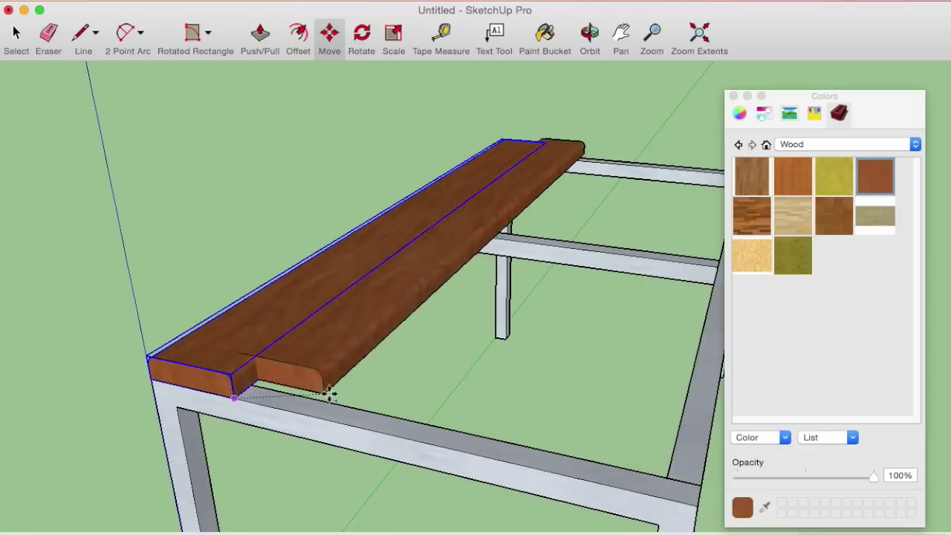
middle_click_drag(329, 392, 229, 361)
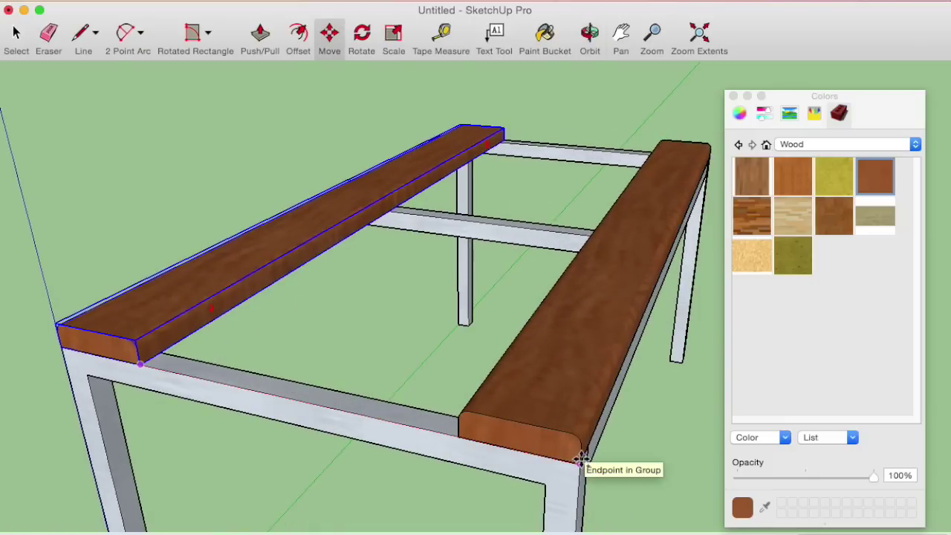
left_click(581, 459)
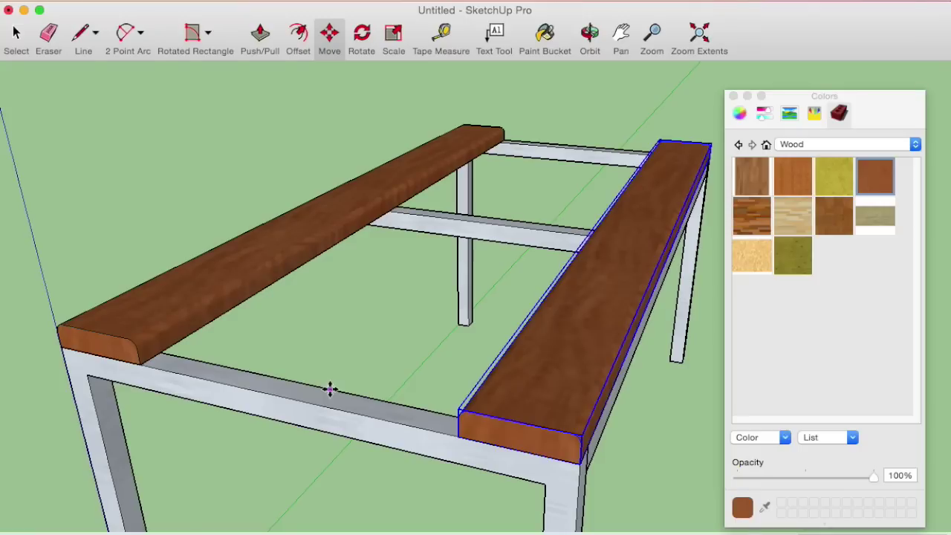
Divide the copy with /3, then /4, giving five evenly spaced slats.
type("/3")
key("Return")
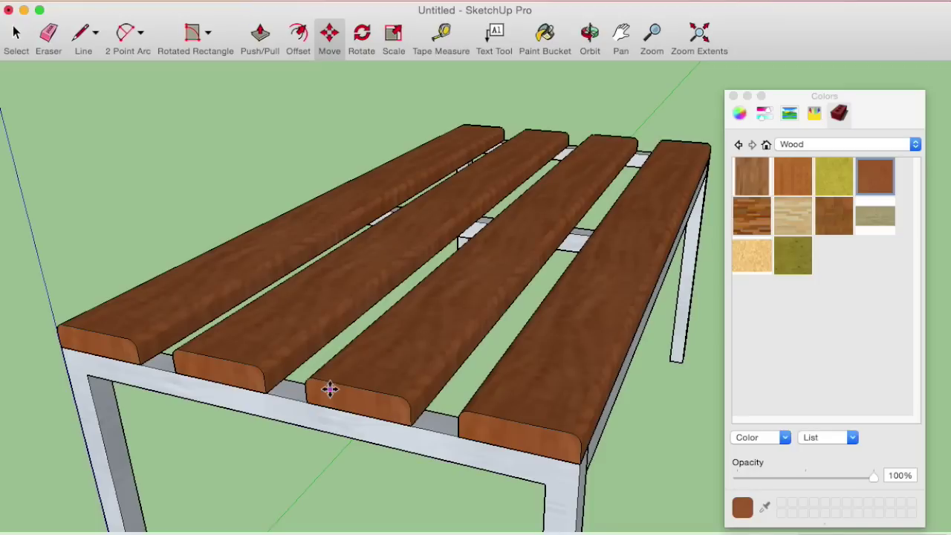
type("/4")
key("Return")
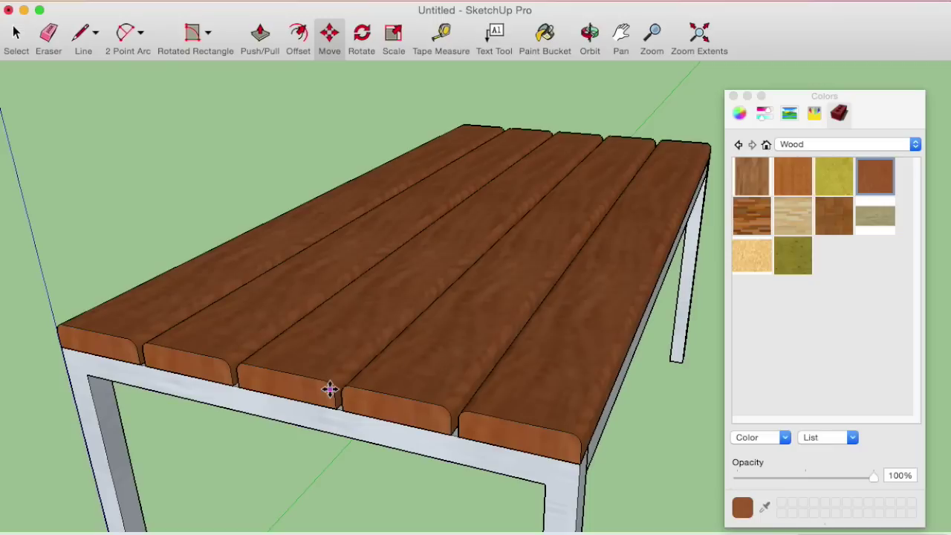
mouse_move(261, 416)
middle_mouse_down()
mouse_move(405, 304)
mouse_move(359, 270)
mouse_move(161, 268)
mouse_move(185, 330)
mouse_move(360, 416)
mouse_move(482, 403)
mouse_move(231, 389)
mouse_move(223, 429)
middle_mouse_up()
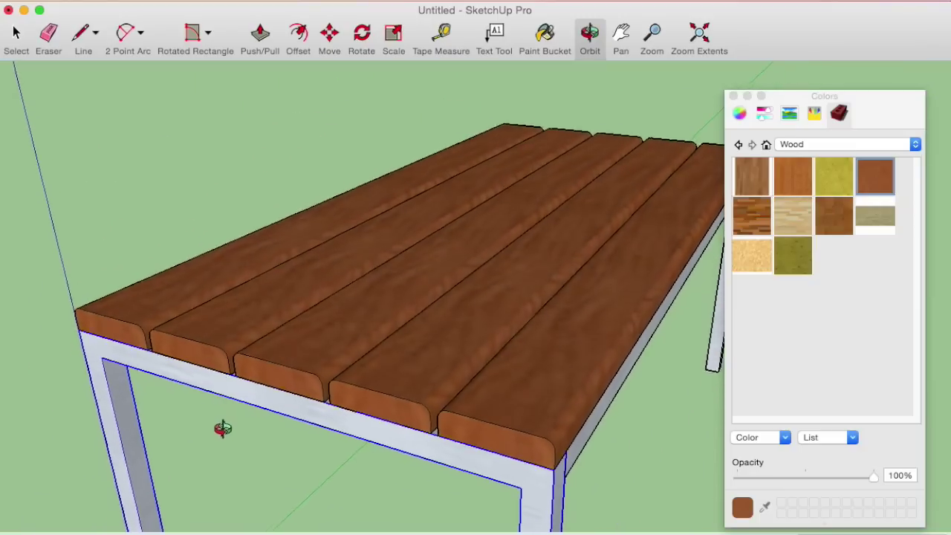
scroll(223, 427, "down", 3)
middle_click_drag(335, 399, 257, 235, "shift")
key("m")
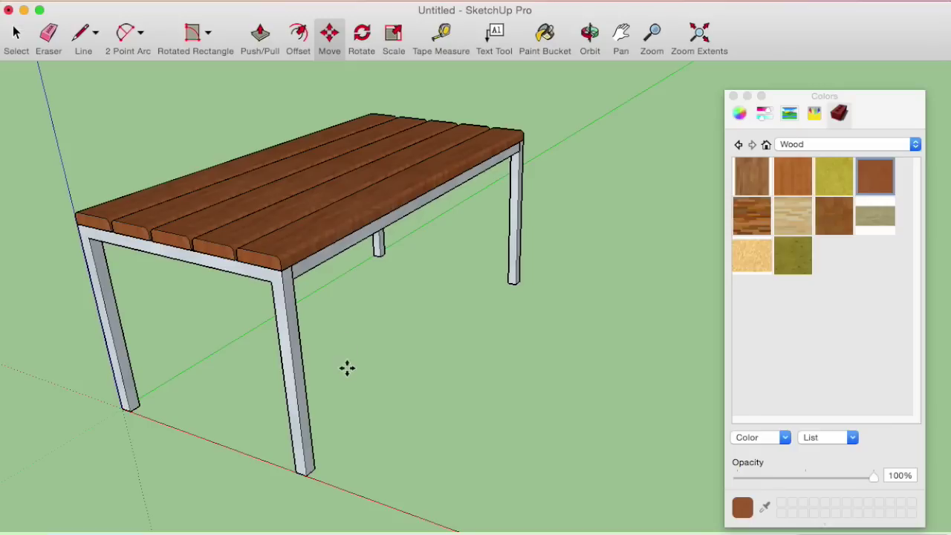
key("r")
middle_click_drag(372, 446, 367, 461)
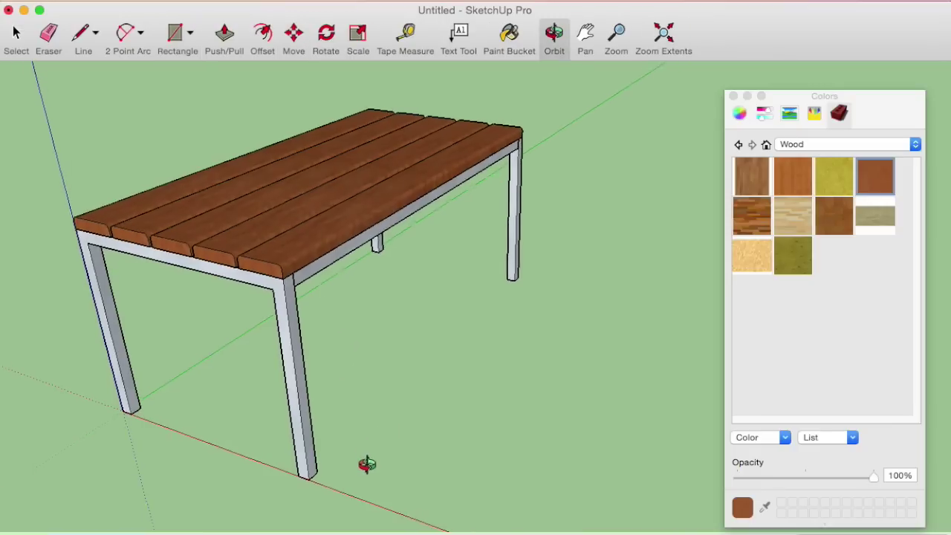
middle_click_drag(483, 429, 386, 356)
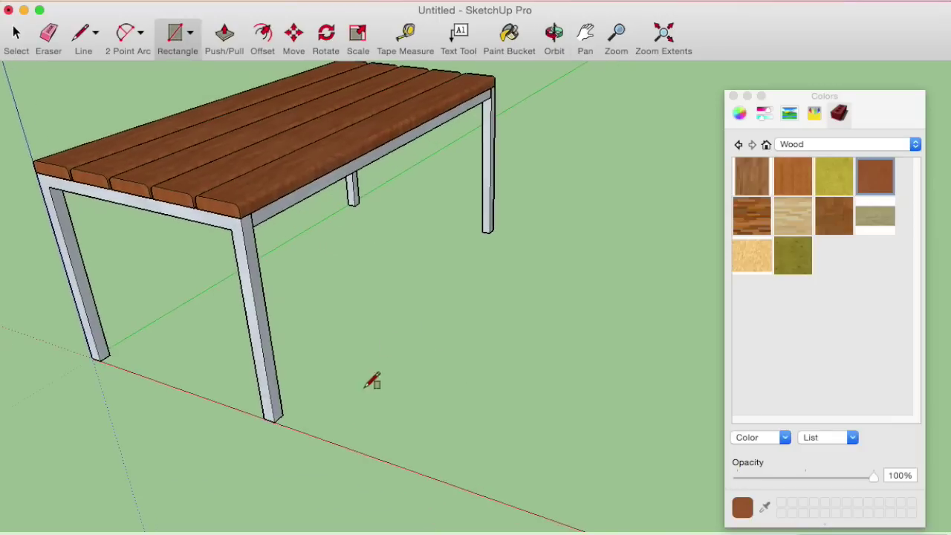
Draw a small square beside the table and extrude it into a tall post.
scroll(386, 357, "up", 5)
left_click(328, 410)
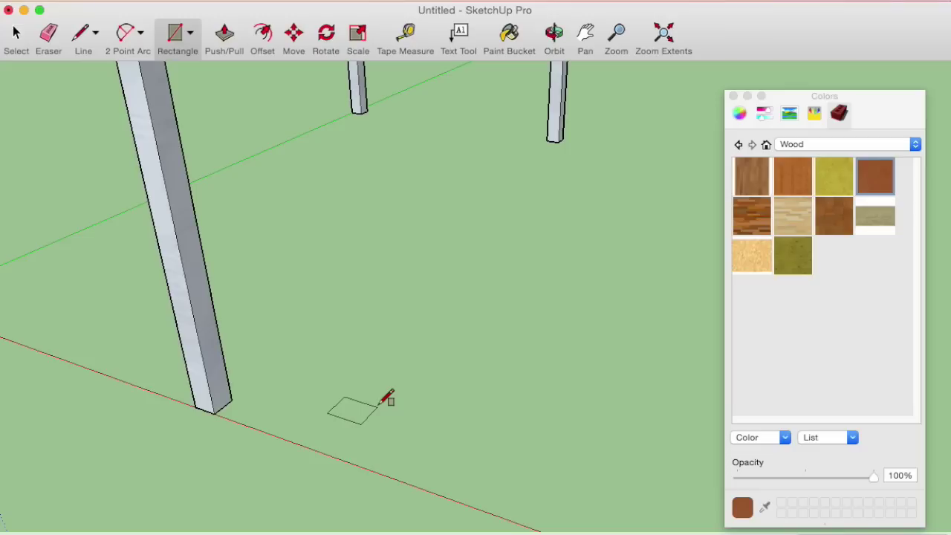
left_click(378, 405)
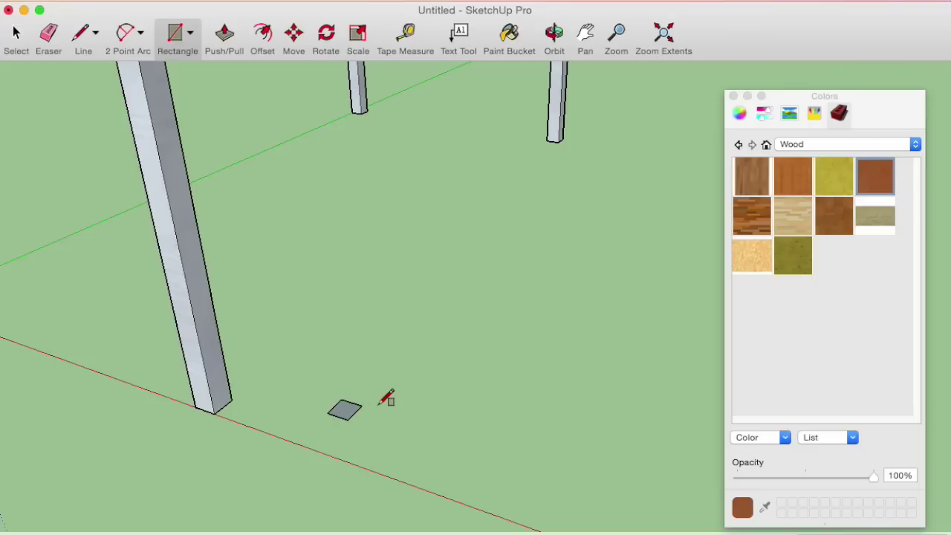
key("space")
key("p")
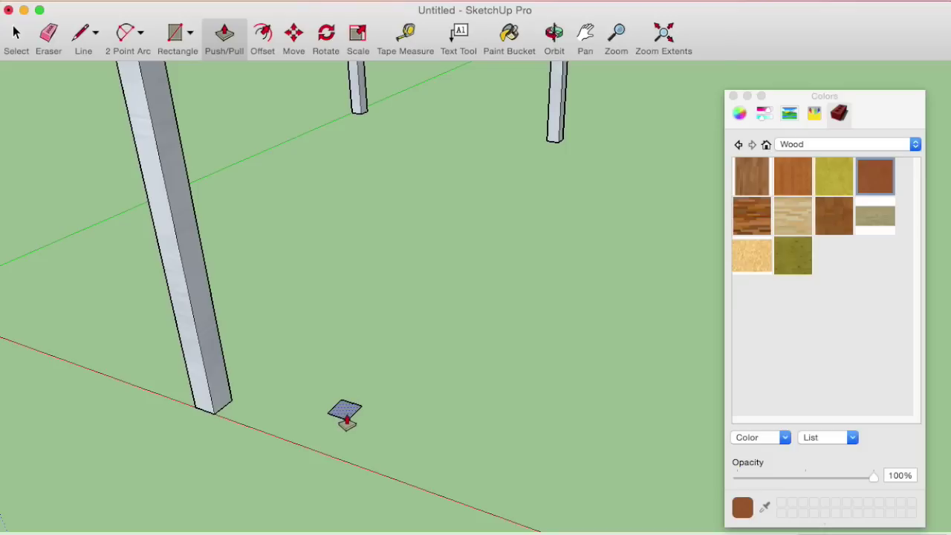
left_click_drag(347, 421, 350, 320)
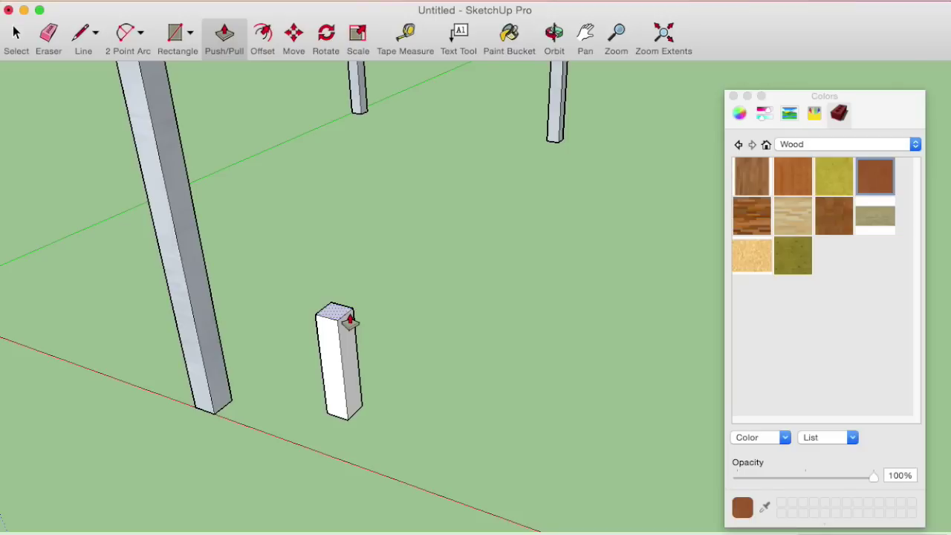
left_click_drag(349, 319, 345, 238)
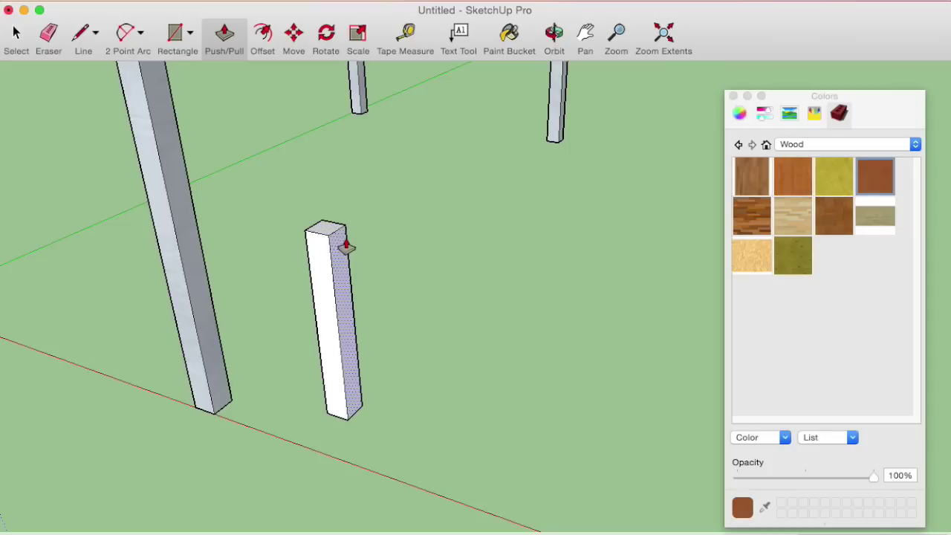
Mark off the post's upper side face and extrude it sideways into a horizontal arm.
left_click(185, 45)
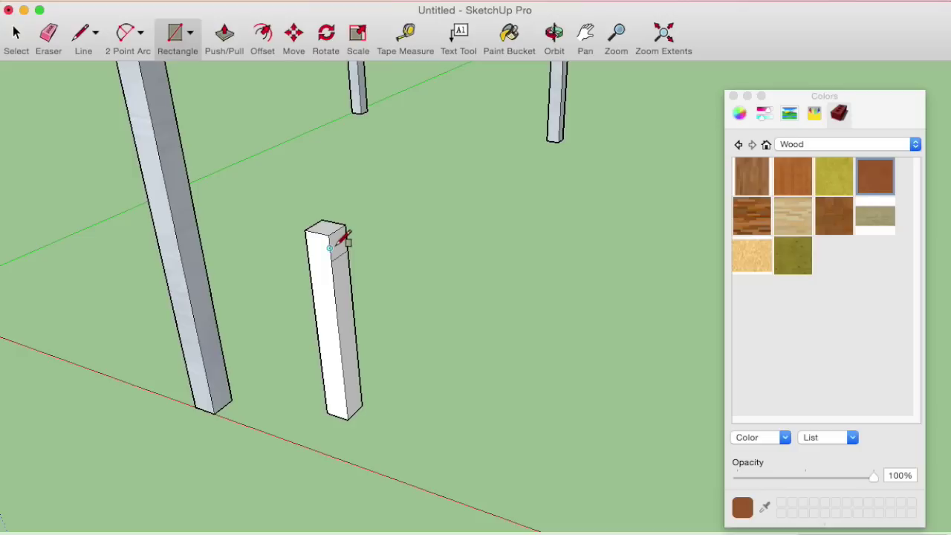
left_click(345, 252)
left_click(224, 54)
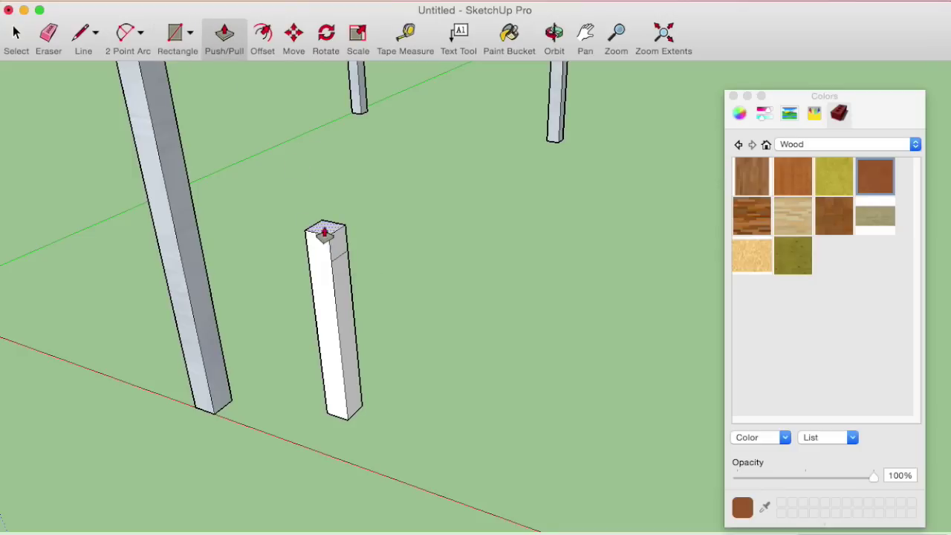
left_click(334, 247)
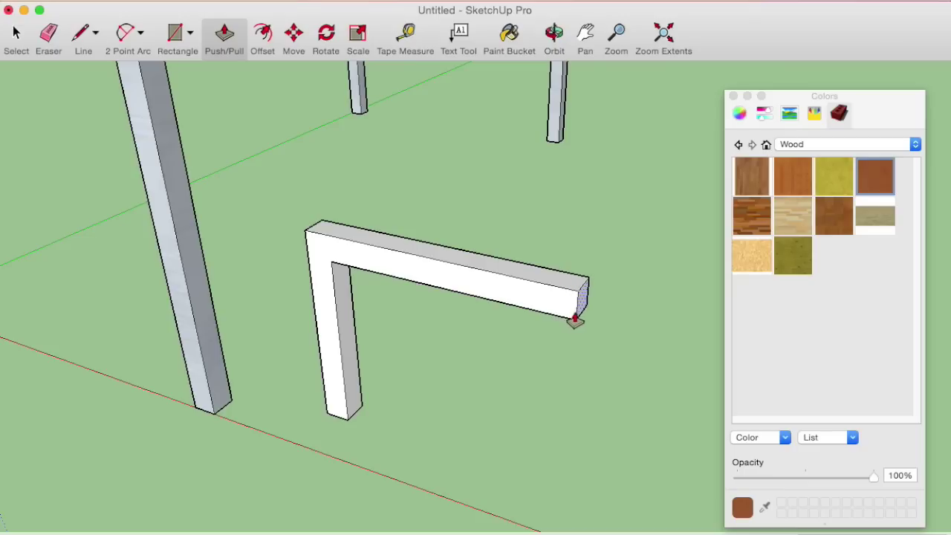
left_click(575, 319)
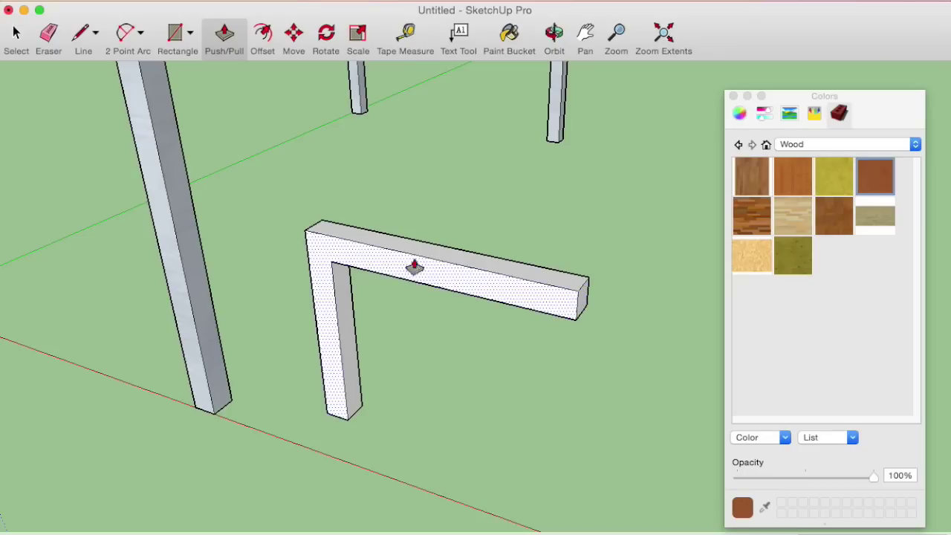
mouse_move(573, 322)
middle_mouse_down()
mouse_move(552, 250)
mouse_move(570, 285)
mouse_move(577, 223)
middle_mouse_up()
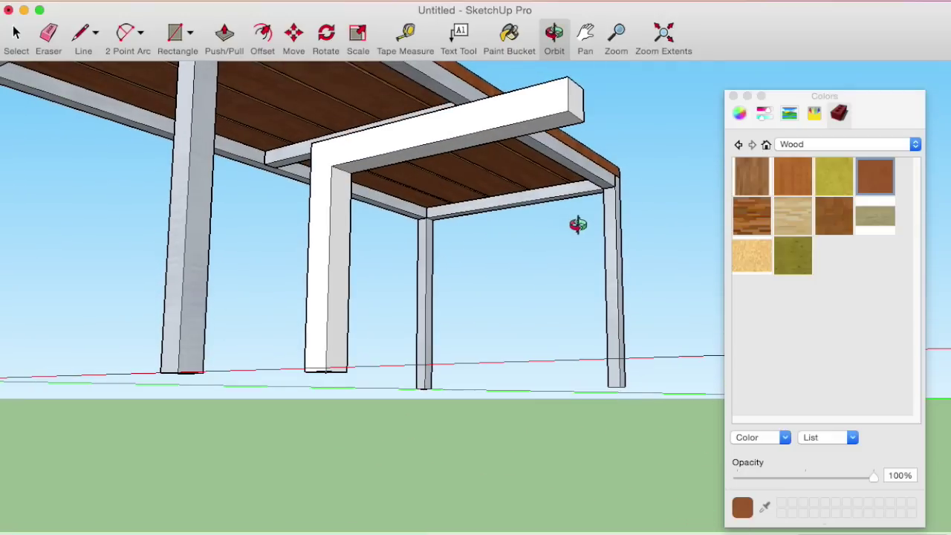
Extrude the underside of the arm's far end down to ground level as a second leg.
left_click(175, 33)
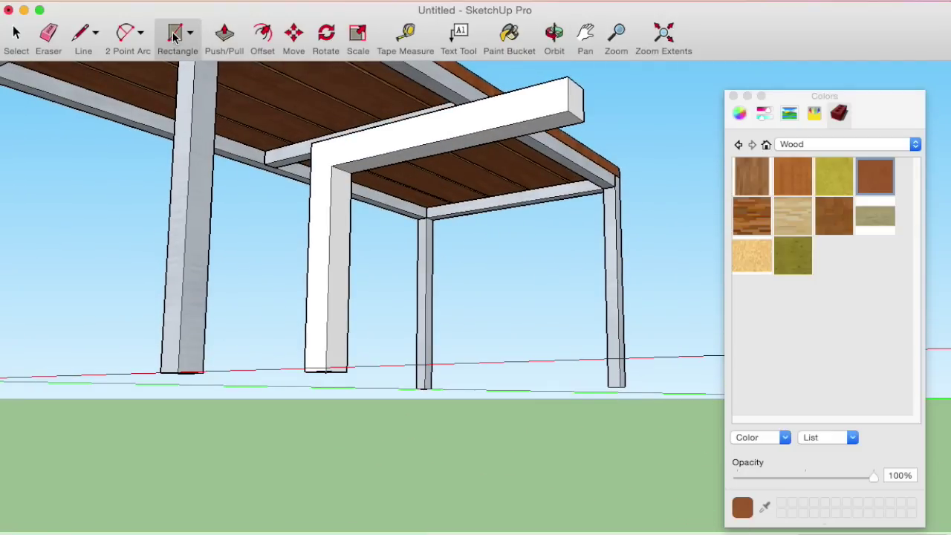
scroll(550, 112, "up", 3)
scroll(556, 113, "up", 2)
mouse_move(556, 113)
middle_mouse_down()
mouse_move(557, 149)
mouse_move(699, 104)
middle_mouse_up()
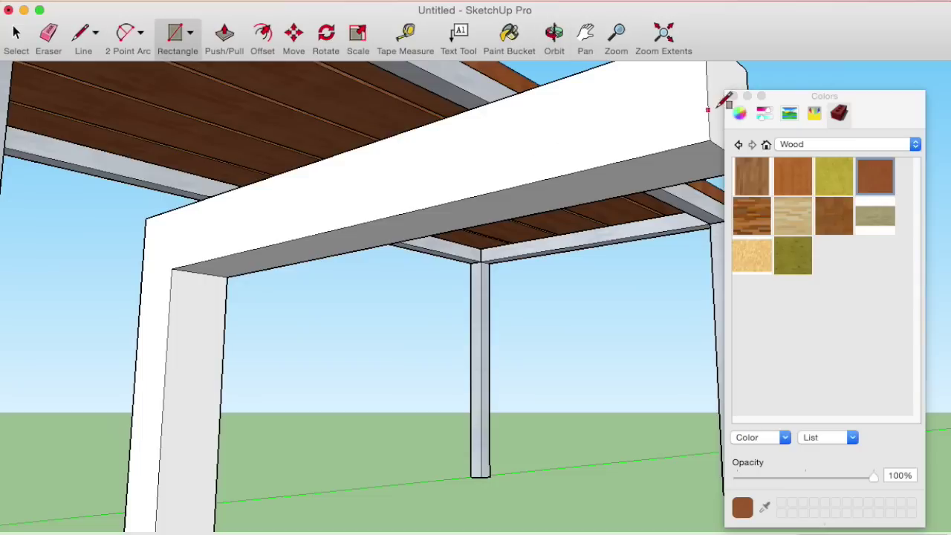
left_click_drag(810, 106, 856, 104)
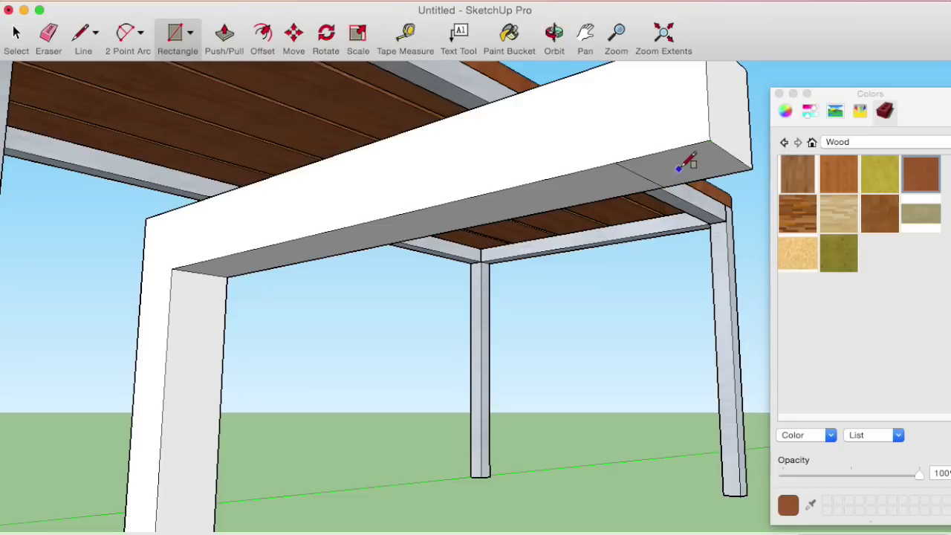
left_click(223, 37)
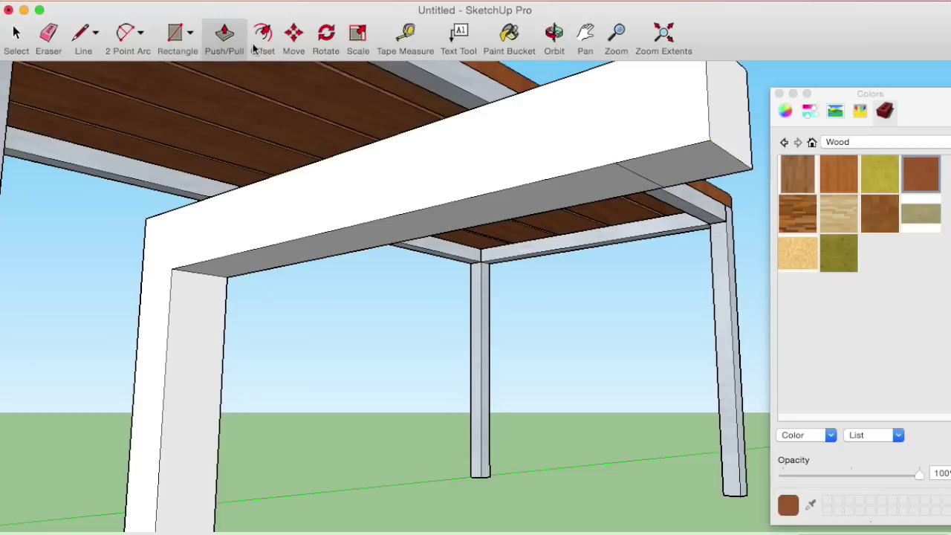
left_click_drag(674, 182, 582, 295)
scroll(565, 308, "down", 5)
middle_click_drag(548, 320, 484, 395)
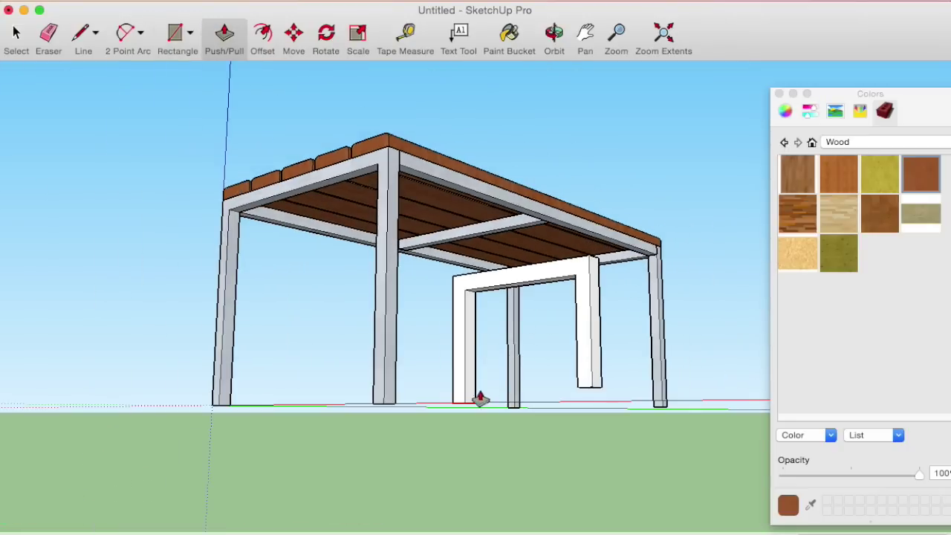
scroll(475, 396, "up", 6)
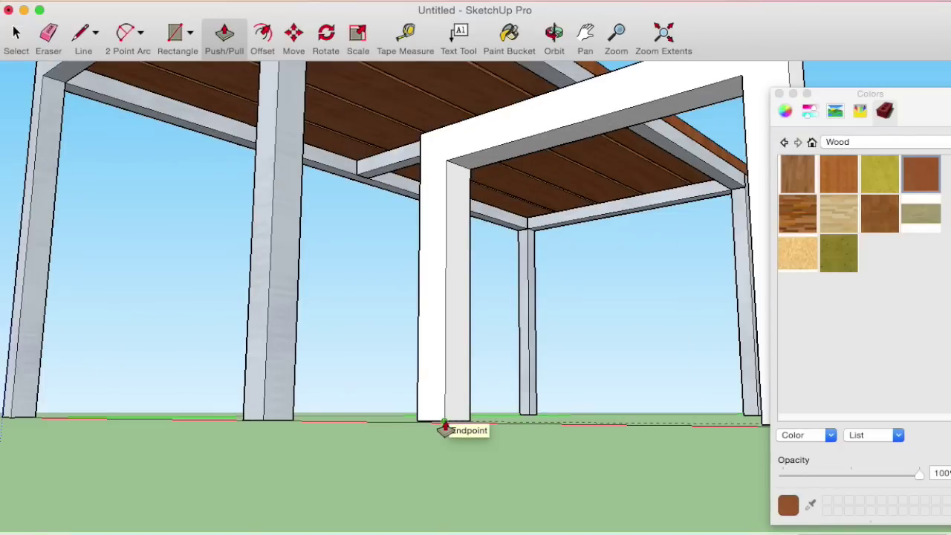
left_click(445, 428)
Select the entire U-shaped frame.
mouse_move(495, 367)
middle_mouse_down()
mouse_move(558, 478)
mouse_move(488, 393)
mouse_move(483, 435)
mouse_move(446, 357)
mouse_move(456, 363)
middle_mouse_up()
scroll(537, 442, "down", 3)
key("space")
triple_click(457, 355)
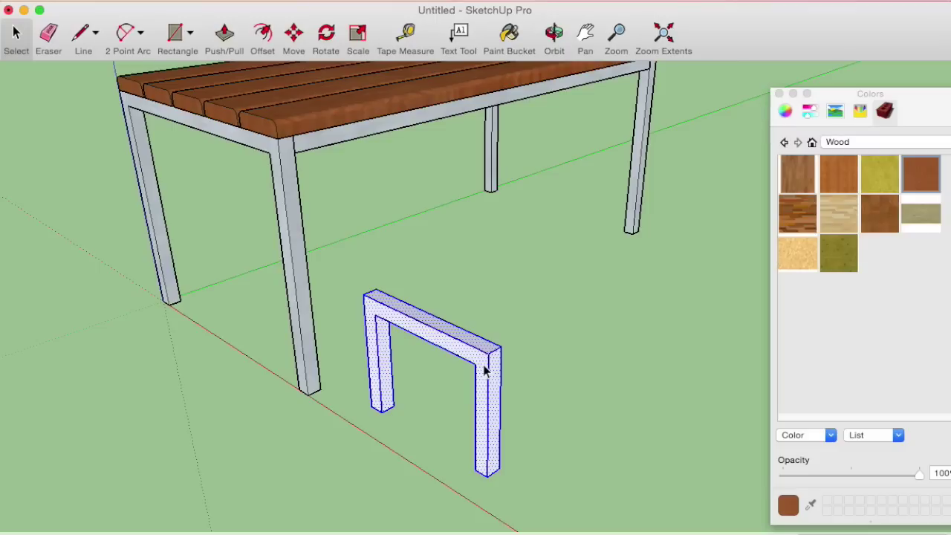
Copy the U-frame back along the green axis as a parallel second frame.
scroll(500, 374, "up", 1)
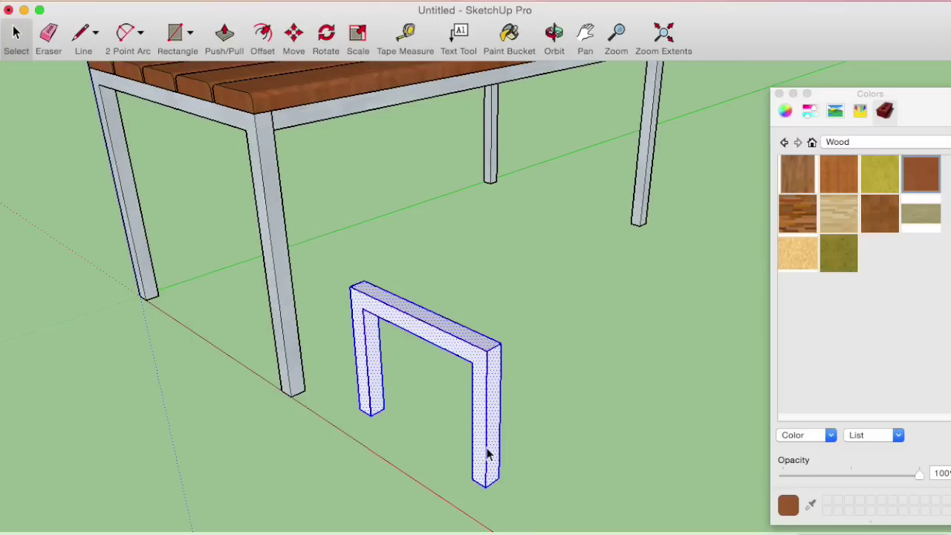
left_click(296, 43)
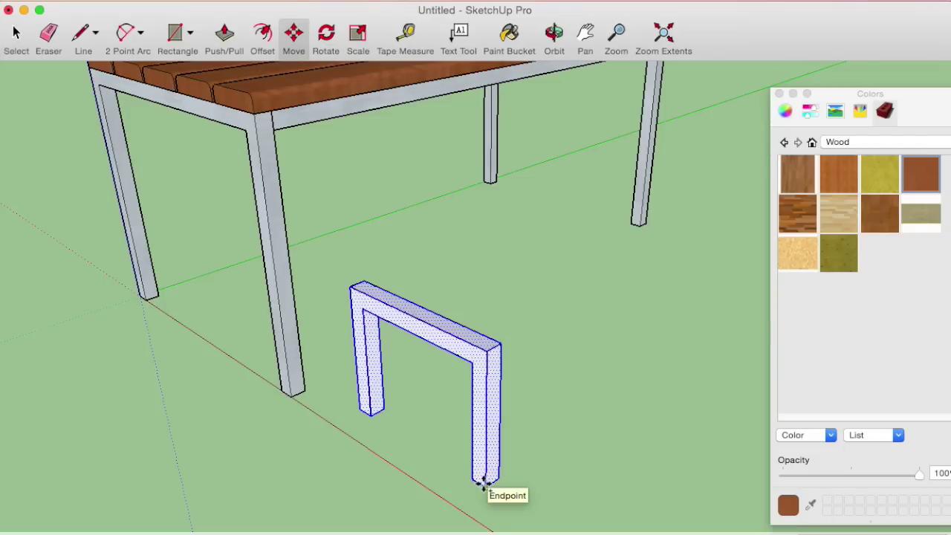
left_click(483, 481)
key("alt")
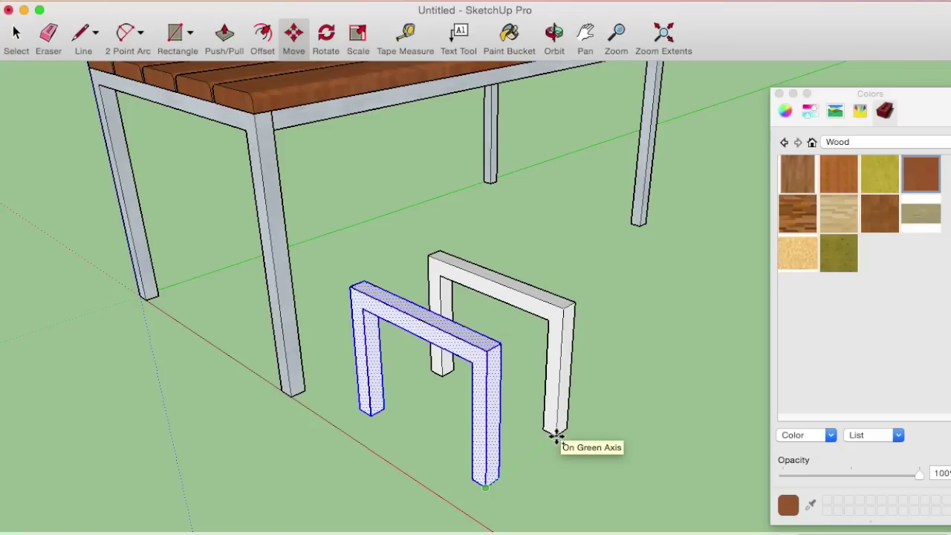
left_click(557, 436)
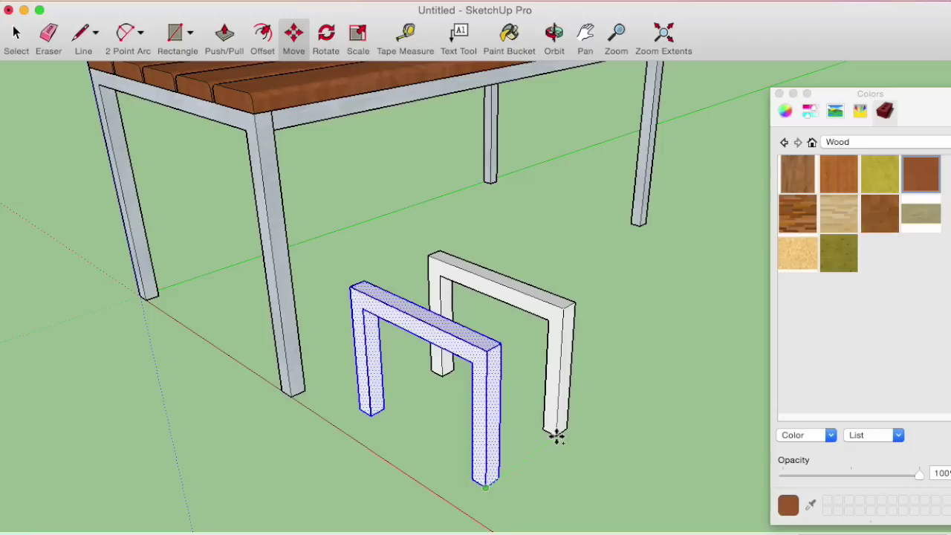
left_click(557, 436)
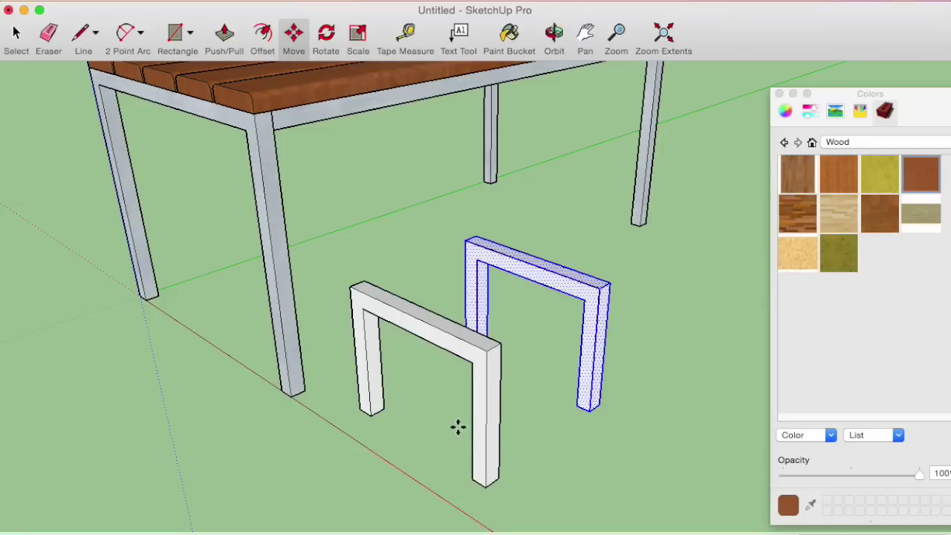
middle_click_drag(463, 314, 484, 290)
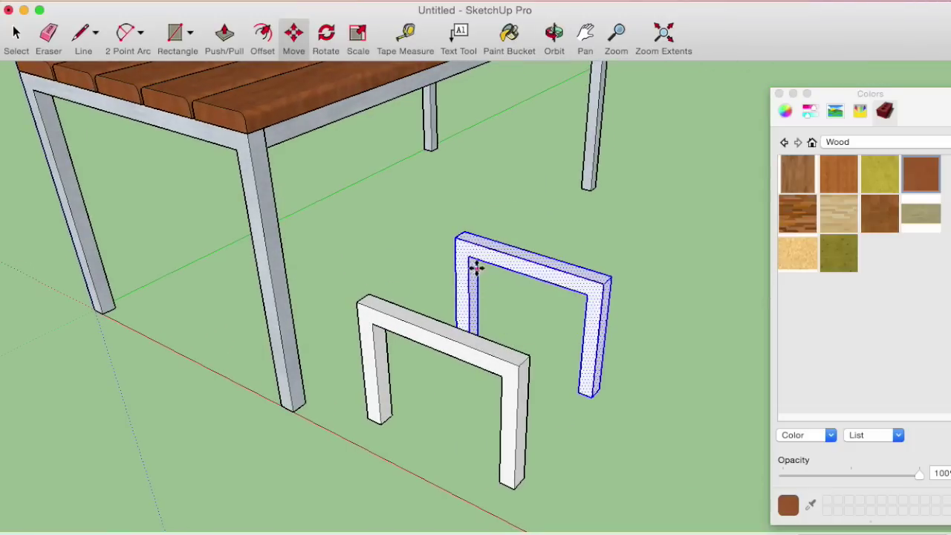
left_click(179, 41)
scroll(427, 193, "up", 4)
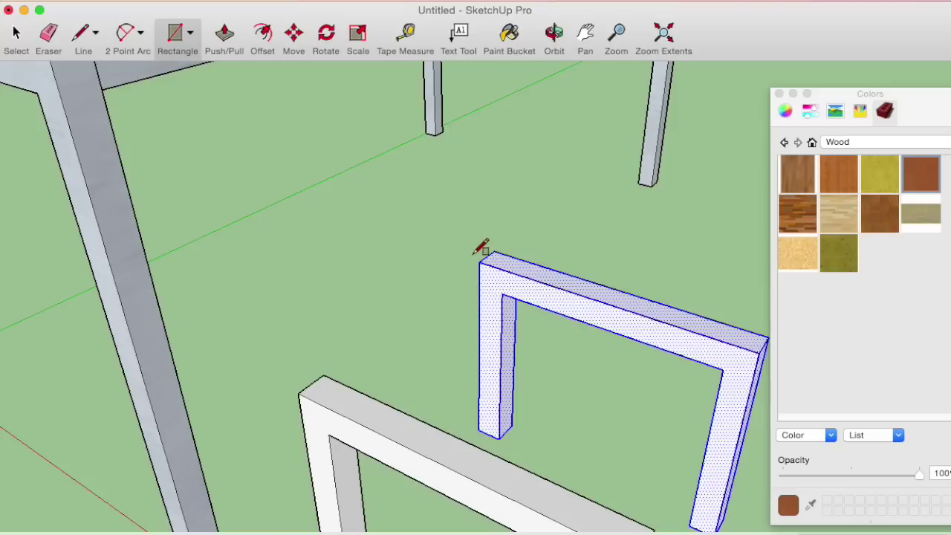
Extrude a square at the copied frame's top corner into a rail toward the front frame.
left_click(479, 262)
left_click(504, 292)
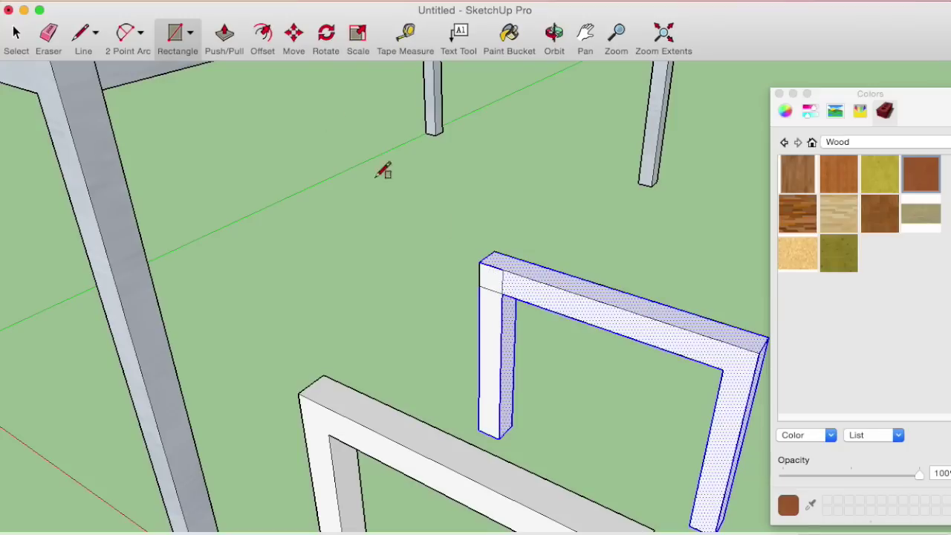
left_click(224, 37)
left_click_drag(501, 292, 331, 385)
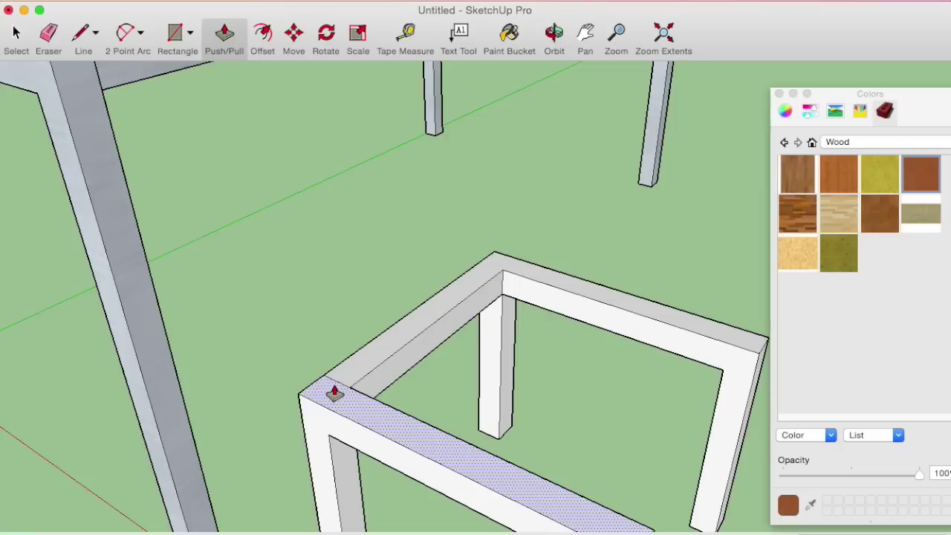
left_click(20, 37)
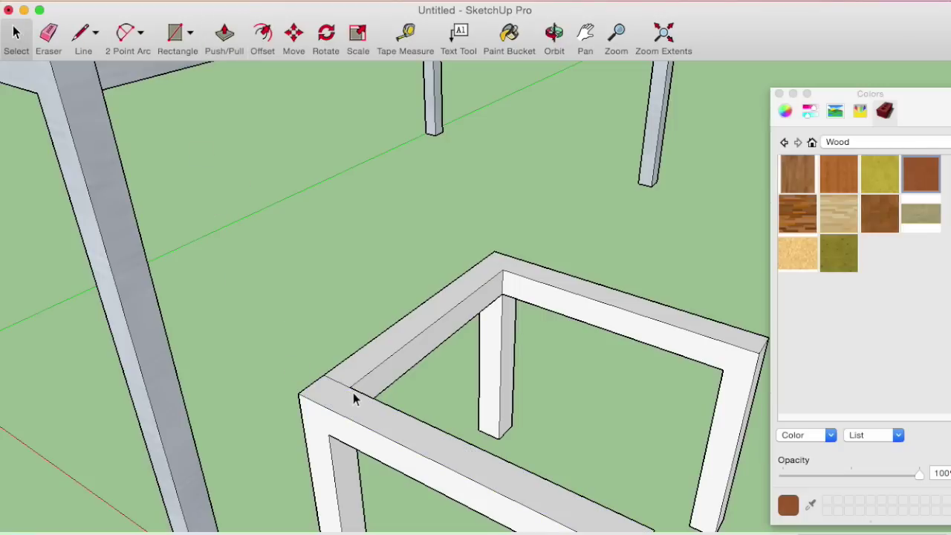
mouse_move(292, 413)
middle_mouse_down()
mouse_move(608, 335)
mouse_move(535, 387)
mouse_move(298, 386)
mouse_move(352, 425)
middle_mouse_up()
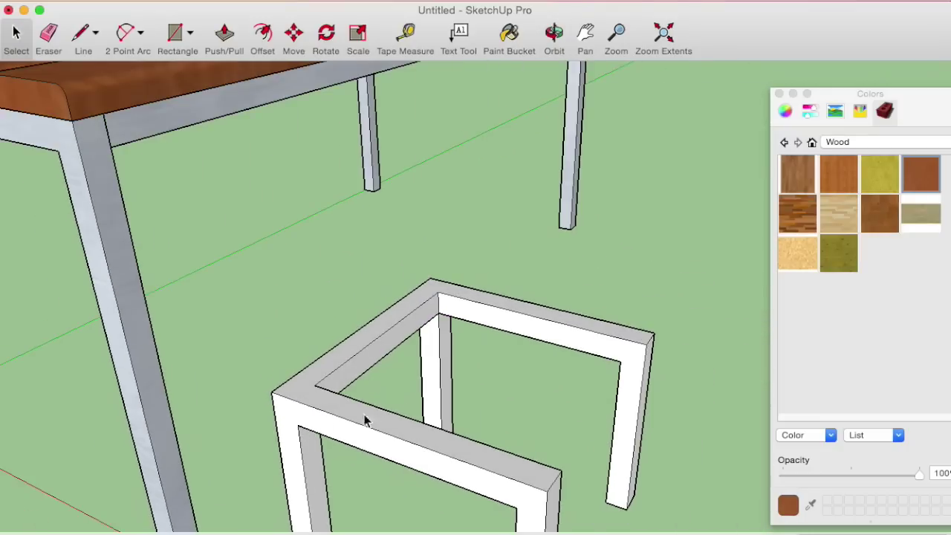
mouse_move(392, 387)
middle_mouse_down()
mouse_move(435, 388)
mouse_move(392, 269)
middle_mouse_up()
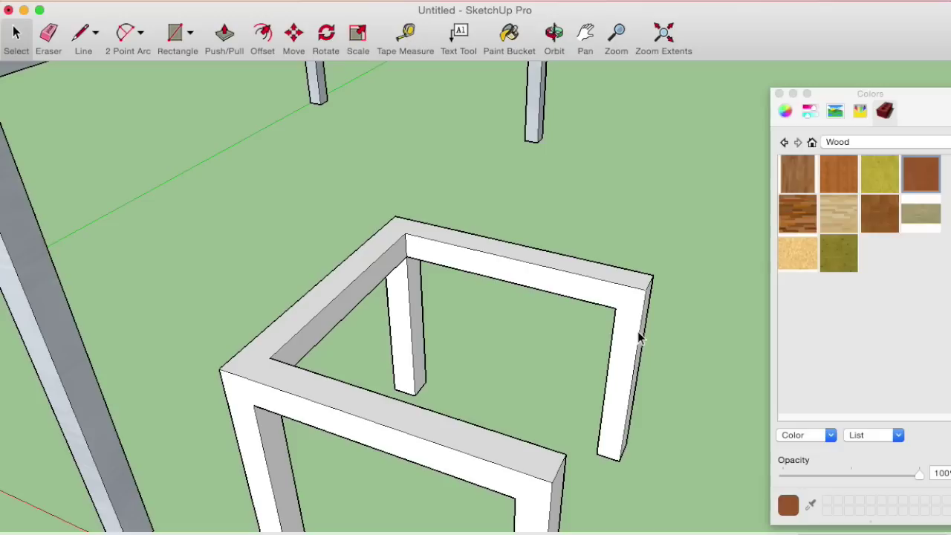
Extrude a square at the far corner into the last beam ending at the front corner.
left_click(179, 37)
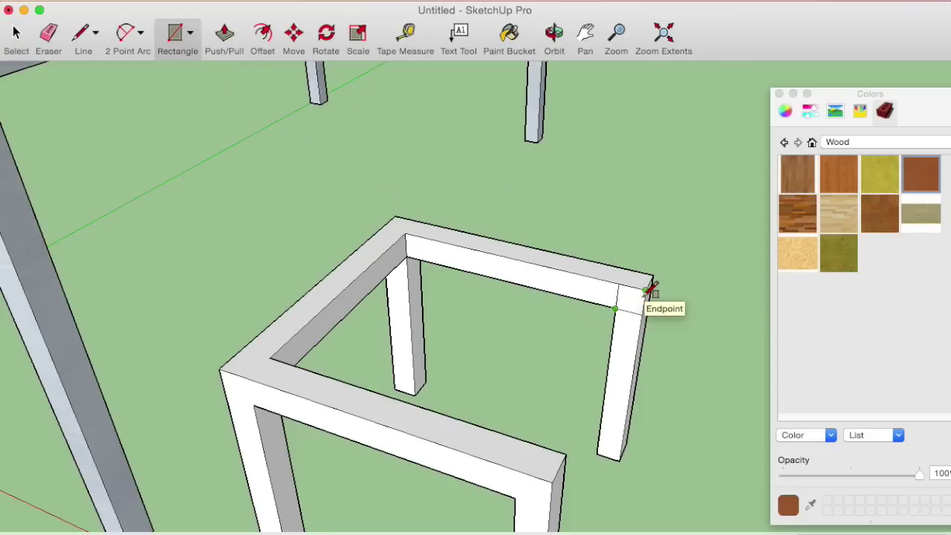
left_click(651, 288)
left_click(224, 34)
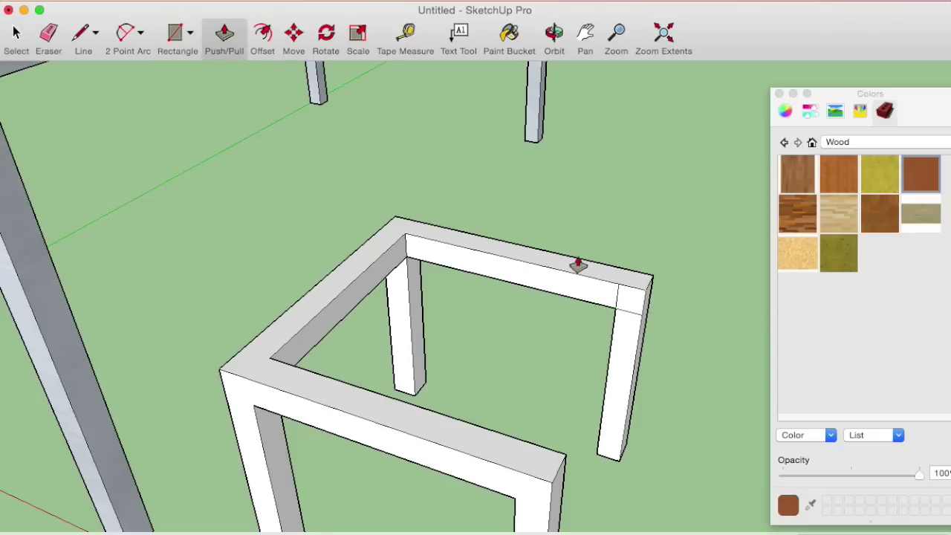
left_click(633, 307)
left_click(554, 471)
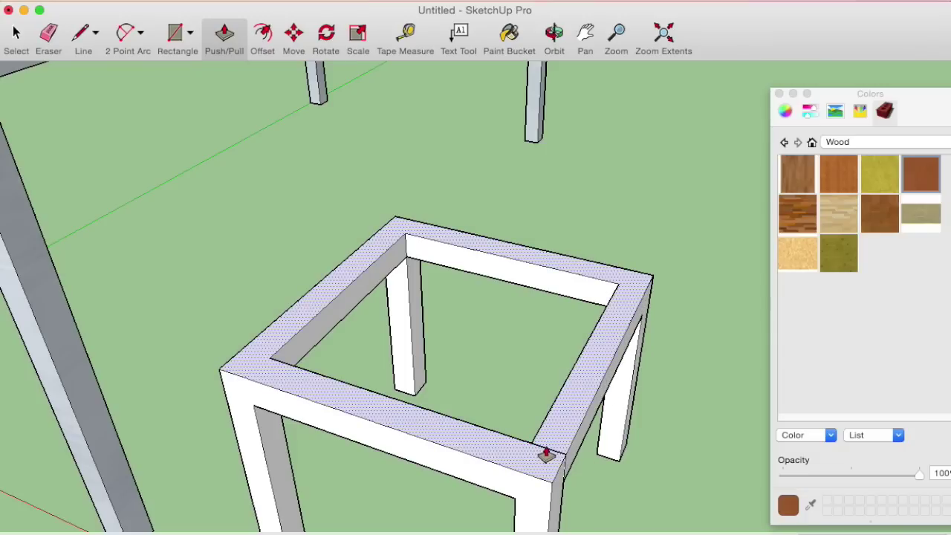
left_click(17, 34)
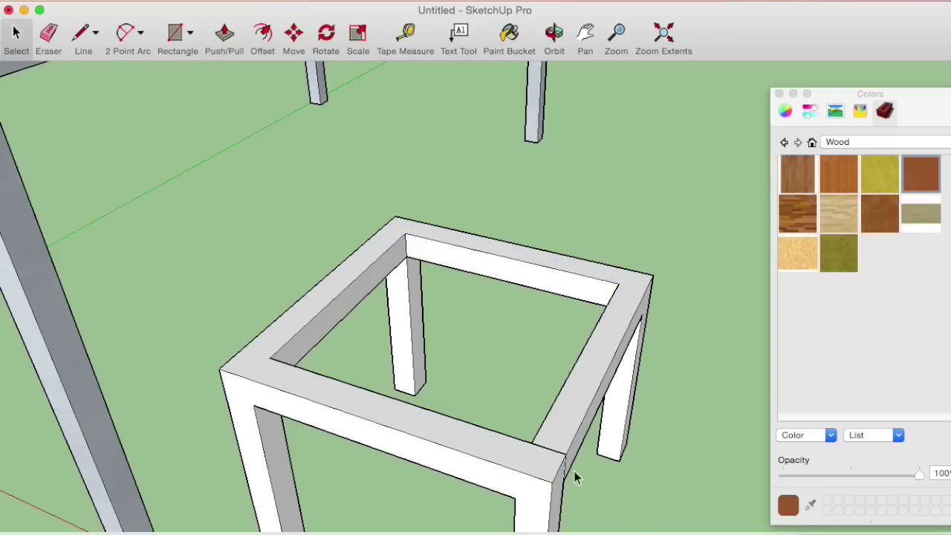
Delete the leftover seam edge on the stool frame's top.
key("Delete")
scroll(565, 476, "down", 5)
mouse_move(599, 465)
middle_mouse_down()
mouse_move(424, 275)
mouse_move(622, 243)
mouse_move(595, 516)
middle_mouse_up()
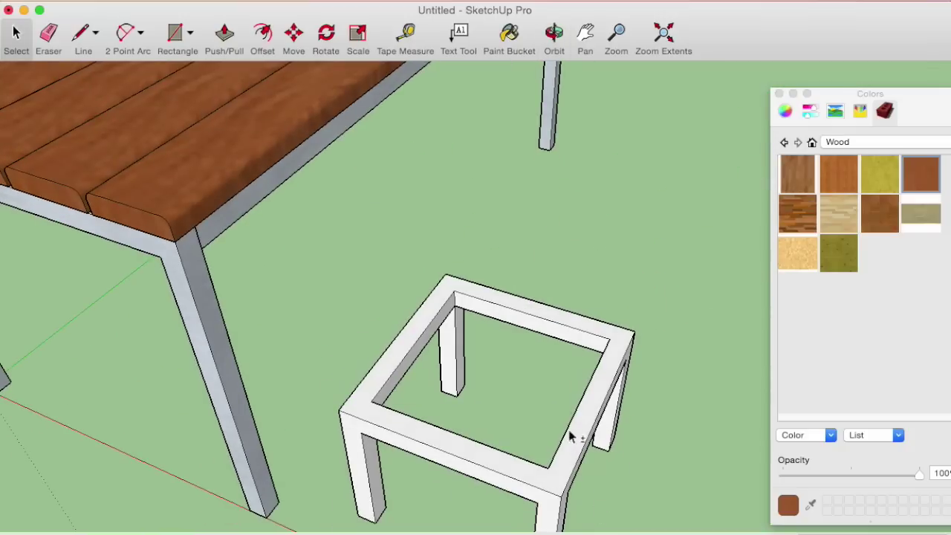
Make the whole stool frame and its legs a single group.
middle_click_drag(569, 435, 554, 405)
triple_click(550, 388)
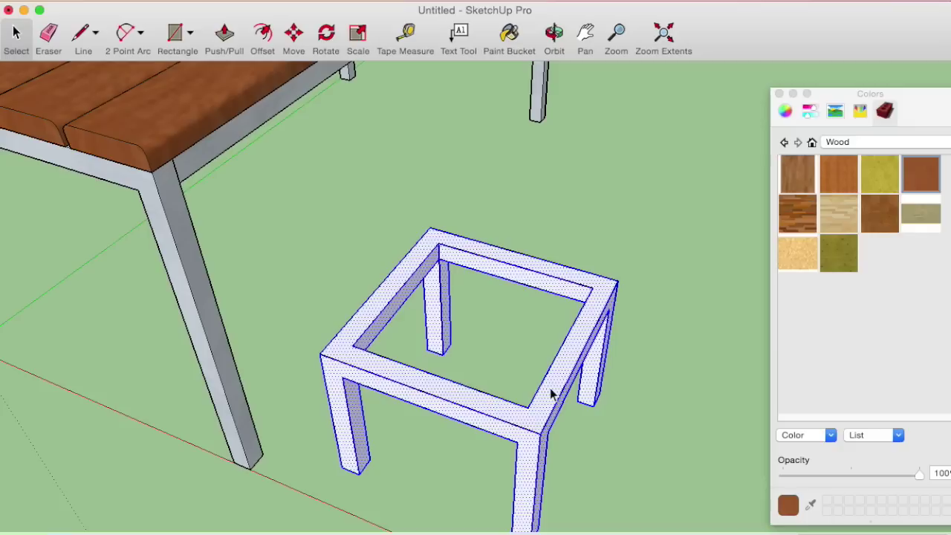
right_click(551, 393)
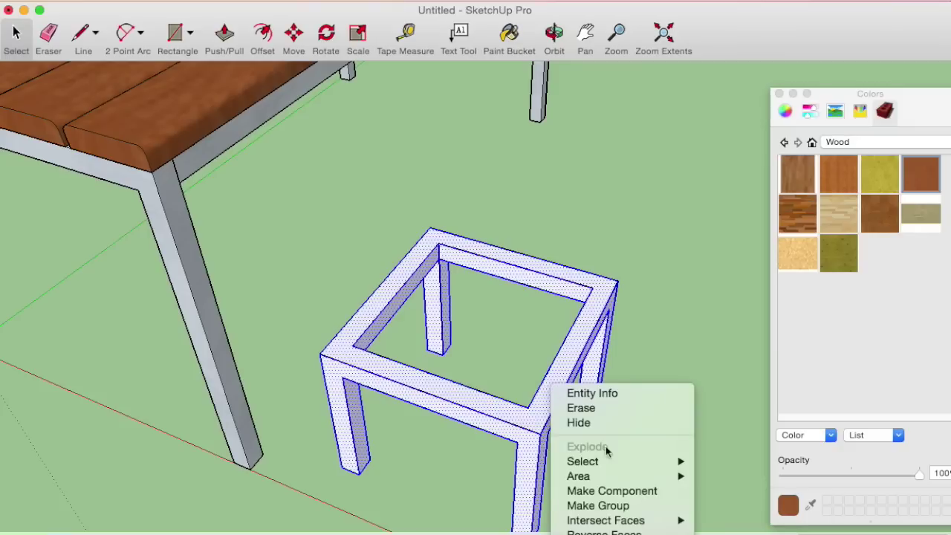
left_click(628, 507)
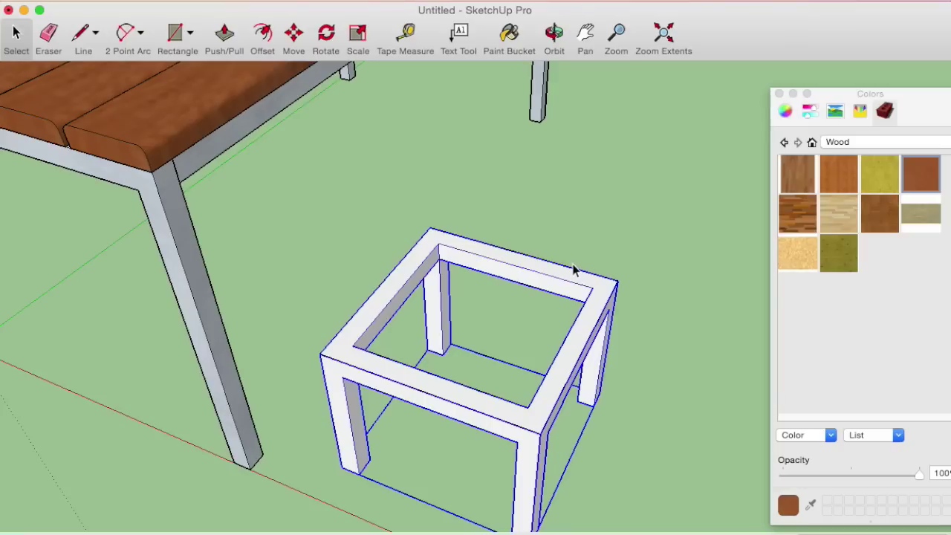
left_click(812, 143)
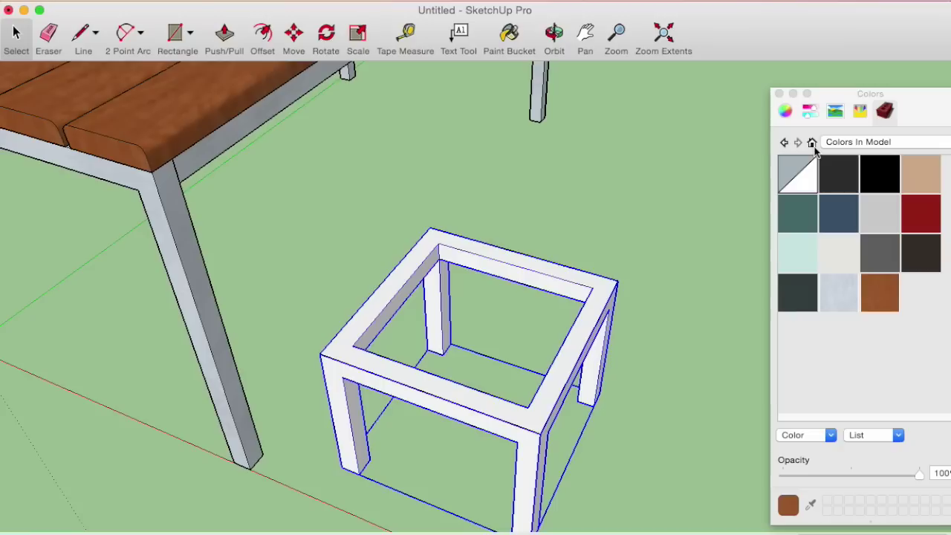
Paint the stool group with the light blue-grey from Colors In Model, matching the table legs.
left_click(836, 301)
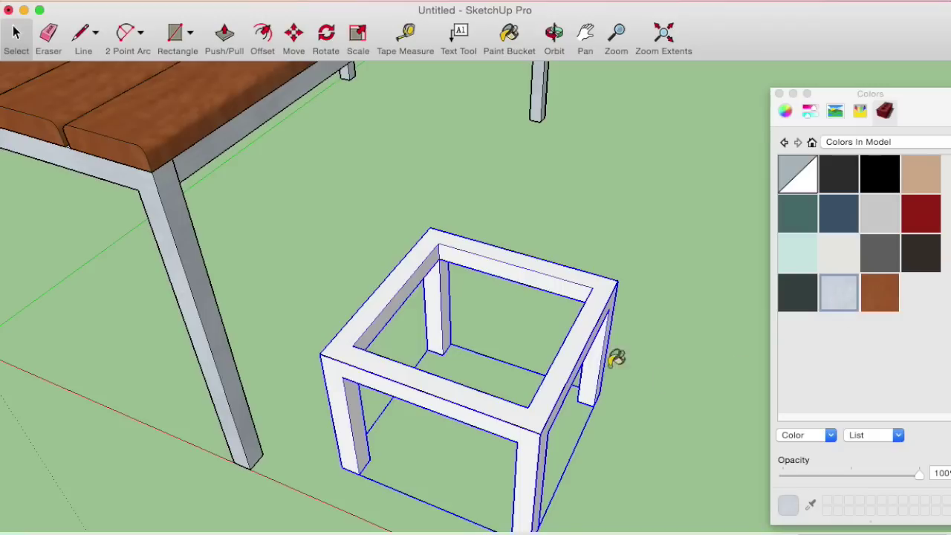
left_click(576, 341)
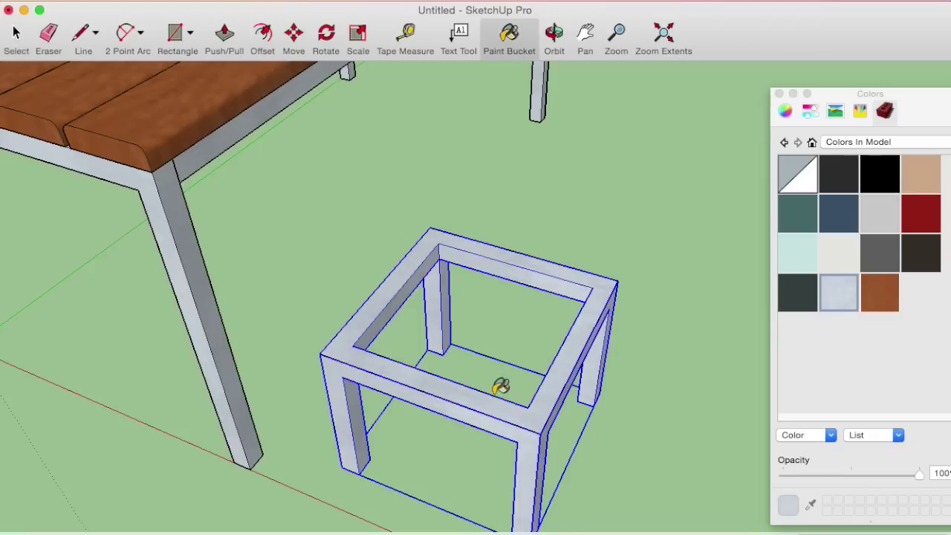
mouse_move(539, 367)
middle_mouse_down()
mouse_move(454, 350)
mouse_move(419, 267)
mouse_move(542, 306)
mouse_move(615, 262)
middle_mouse_up()
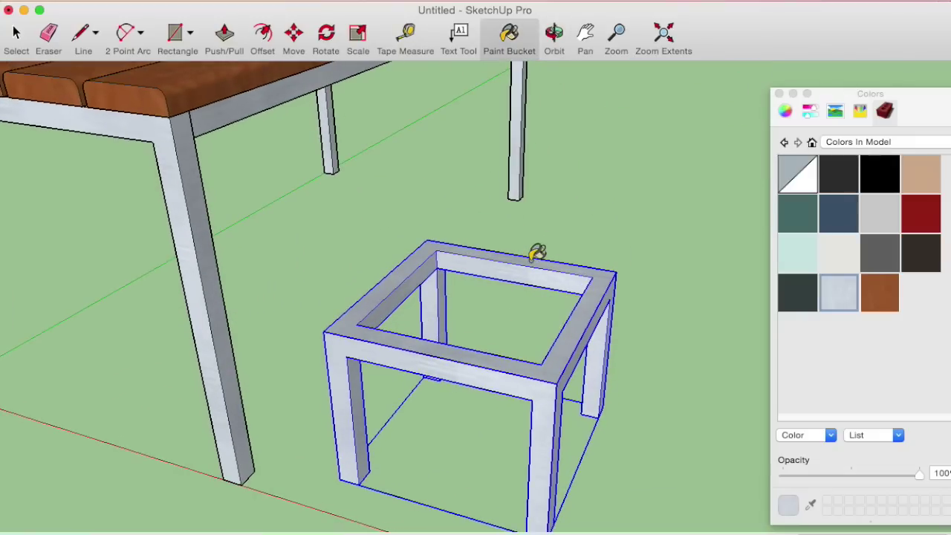
left_click(175, 38)
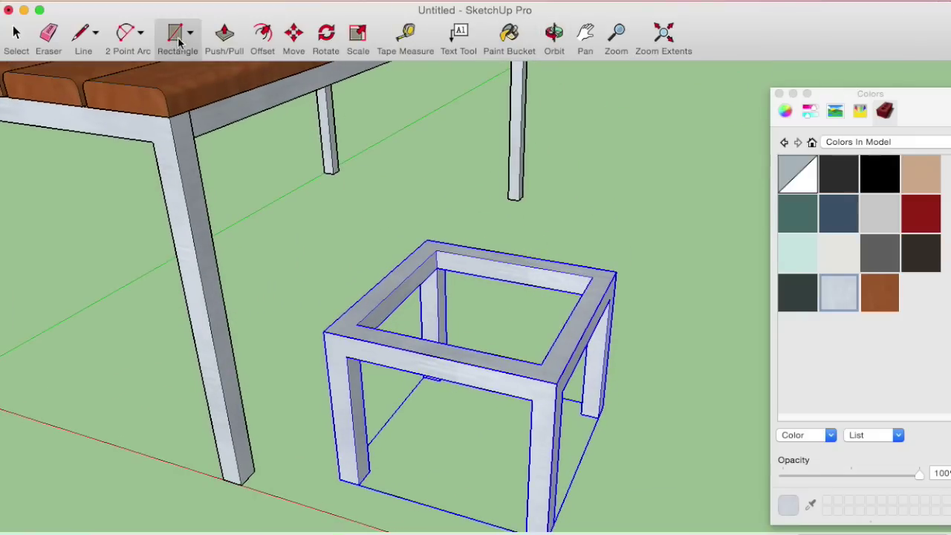
Draw an upright Rotated Rectangle along the stool frame's top rail at its corner.
scroll(329, 331, "up", 3)
scroll(325, 306, "up", 3)
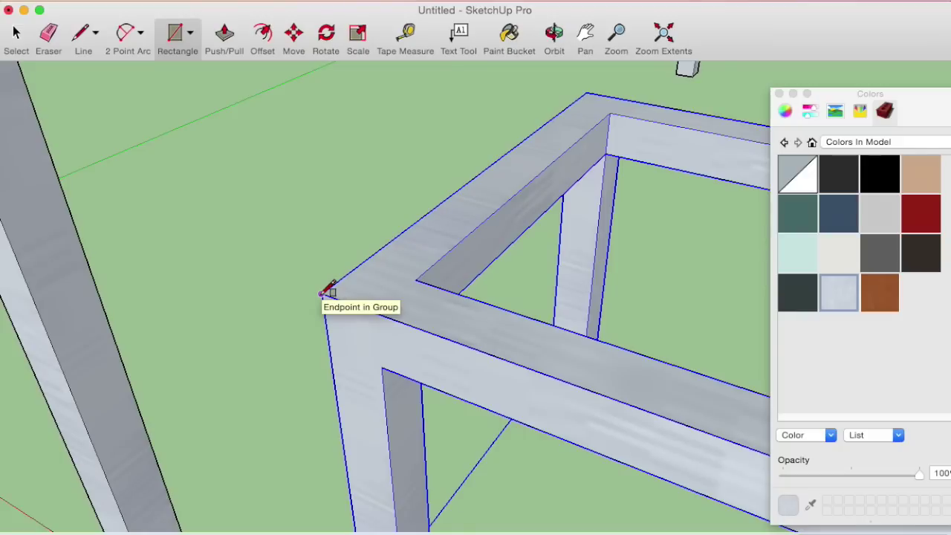
left_click(191, 32)
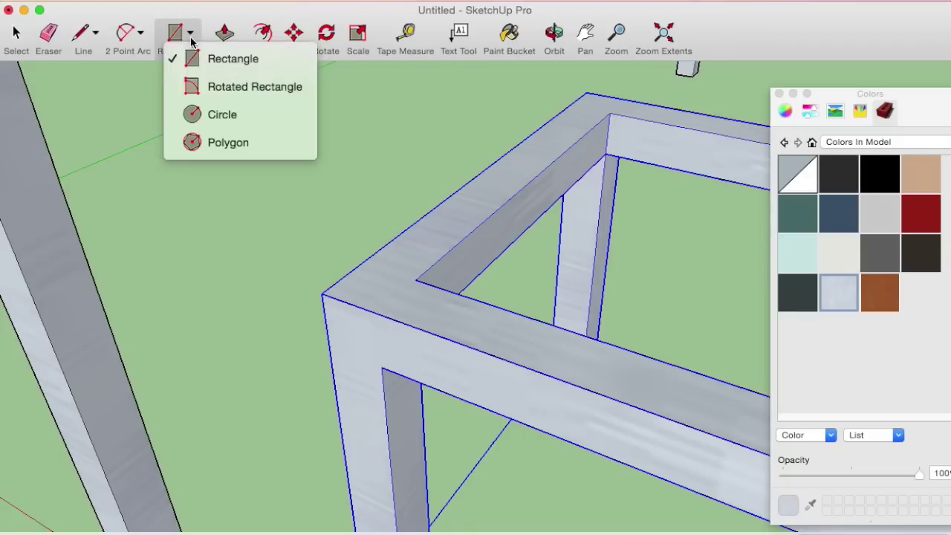
left_click(235, 87)
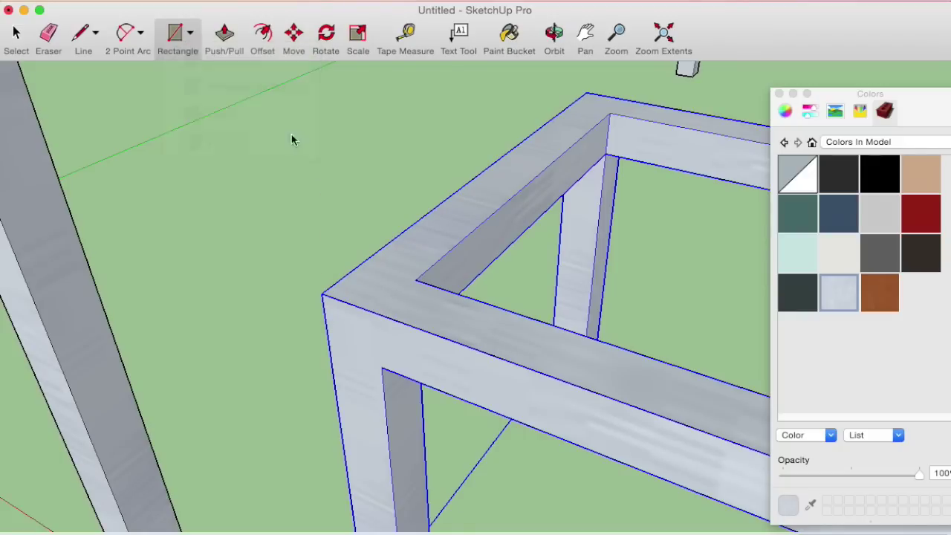
left_click(322, 294)
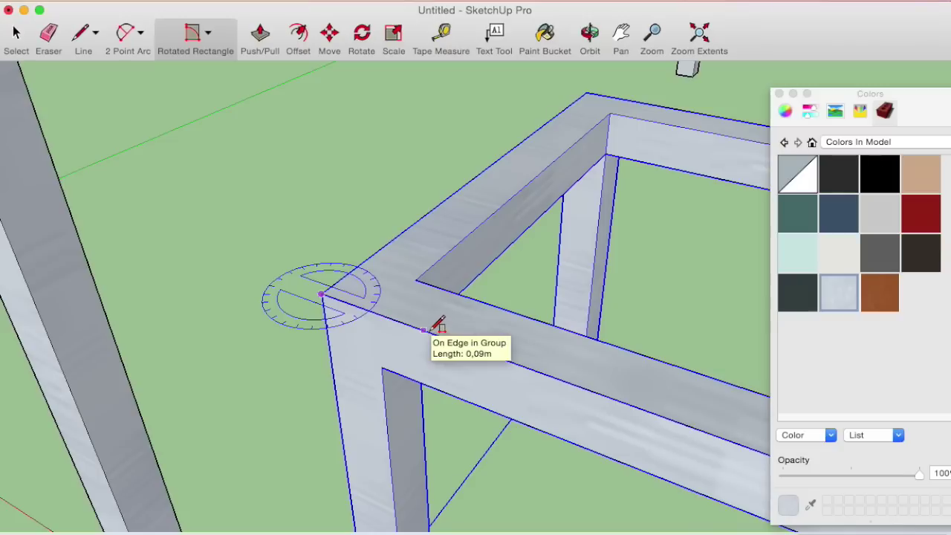
left_click(428, 327)
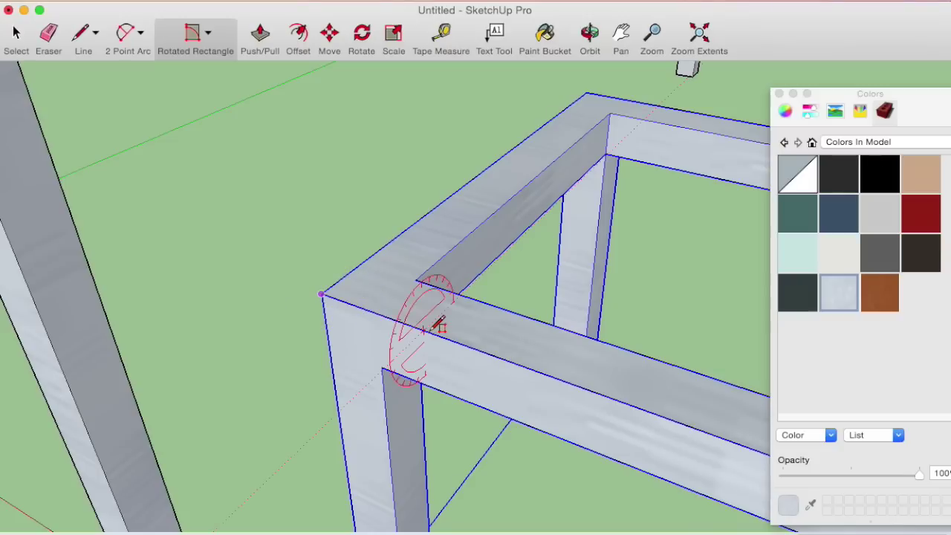
mouse_move(387, 259)
middle_mouse_down()
mouse_move(382, 245)
mouse_move(405, 171)
middle_mouse_up()
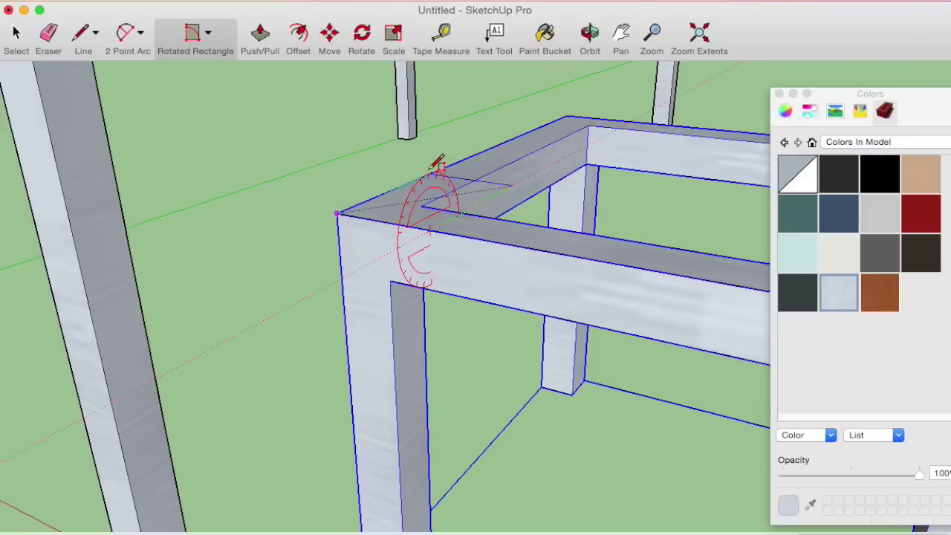
mouse_move(436, 165)
middle_mouse_down()
mouse_move(384, 178)
mouse_move(379, 158)
middle_mouse_up()
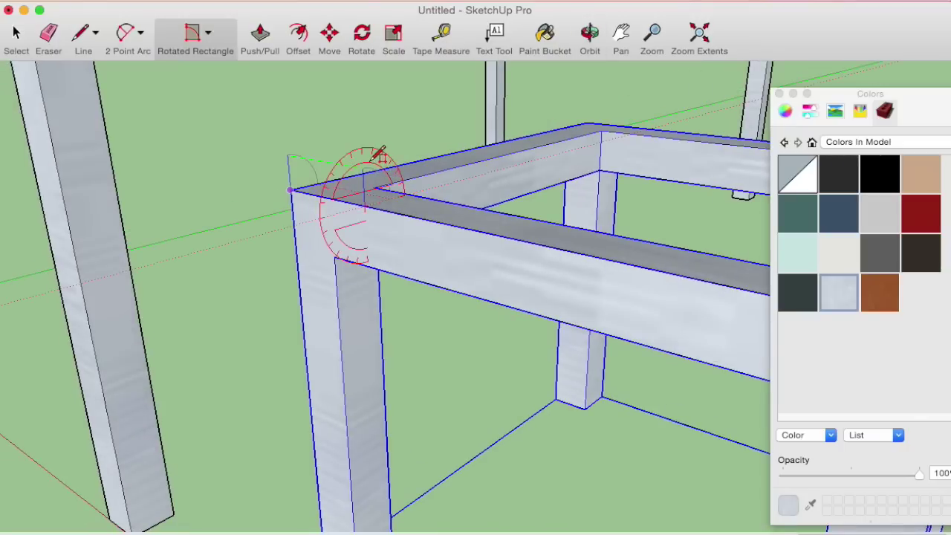
left_click(365, 156)
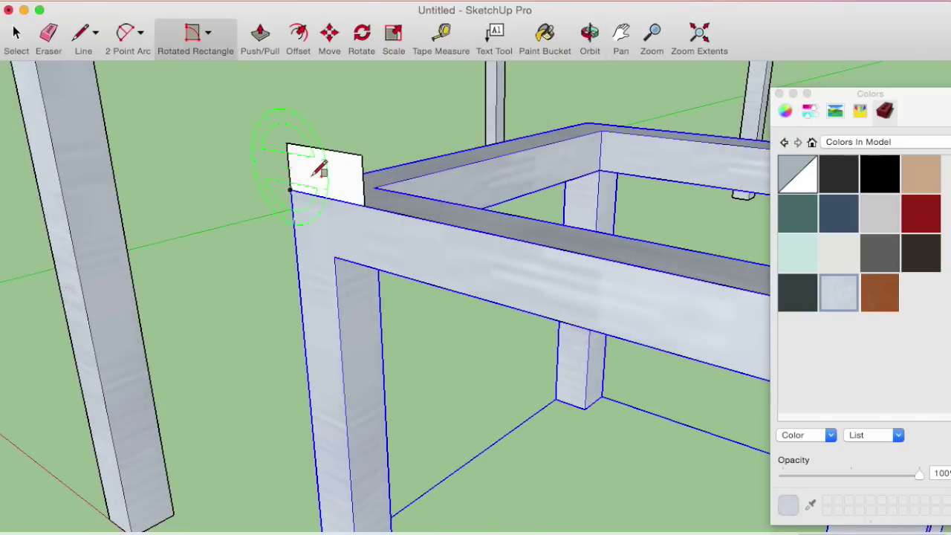
scroll(314, 213, "up", 2)
scroll(339, 218, "up", 2)
mouse_move(307, 204)
middle_mouse_down()
mouse_move(384, 263)
mouse_move(365, 257)
mouse_move(397, 267)
mouse_move(421, 302)
middle_mouse_up()
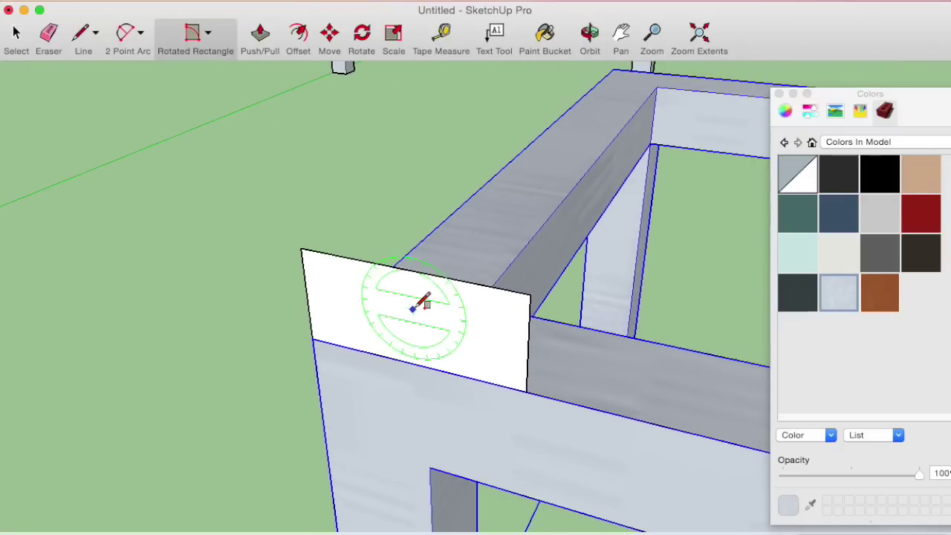
middle_click_drag(339, 314, 285, 199)
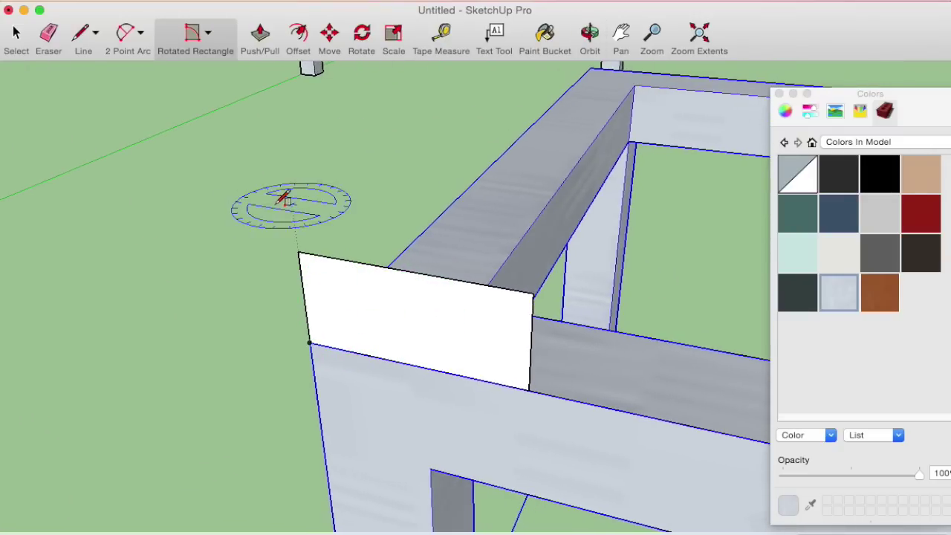
left_click(126, 35)
Round the rectangle's top-left corner with a 2 Point Arc.
left_click(303, 287)
left_click(335, 258)
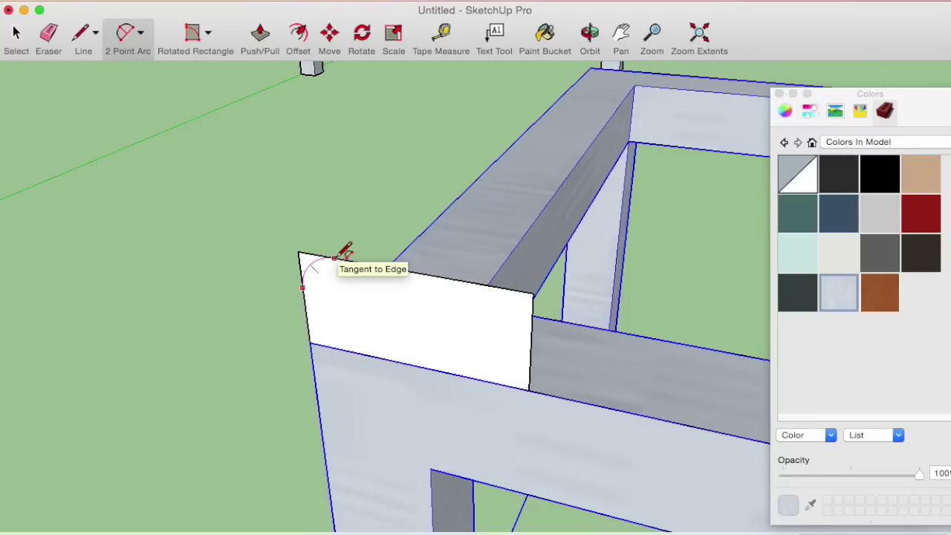
scroll(344, 251, "up", 2)
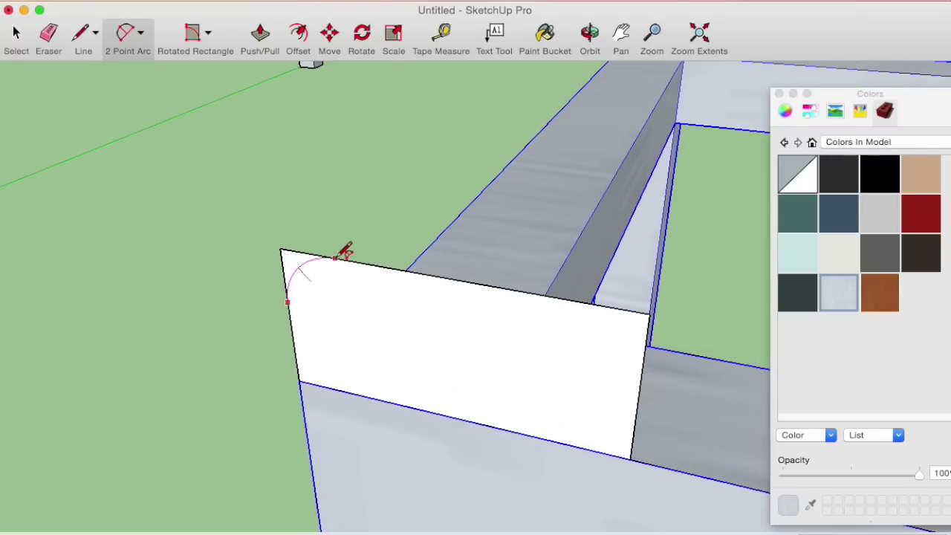
left_click(344, 252)
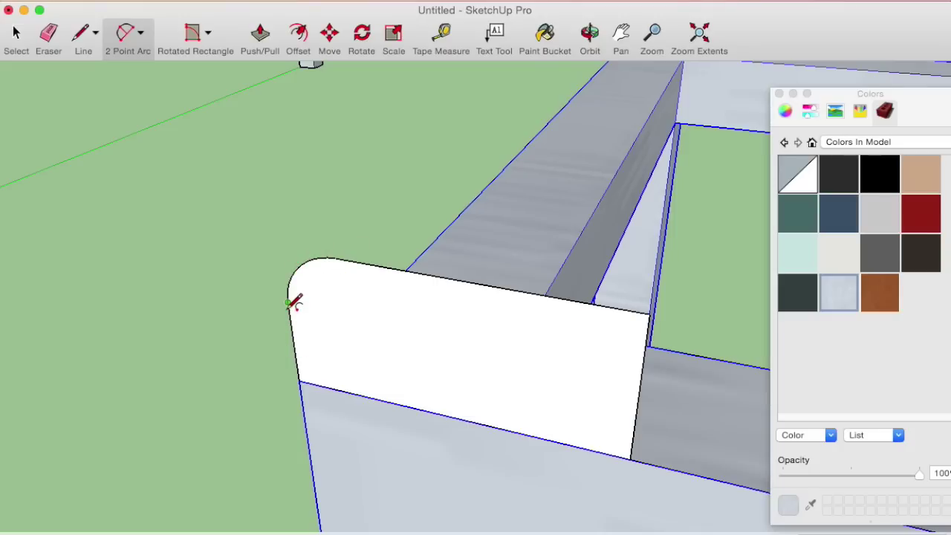
Round the rectangle's top-right corner with a matching arc.
left_click(288, 303)
left_click(640, 373)
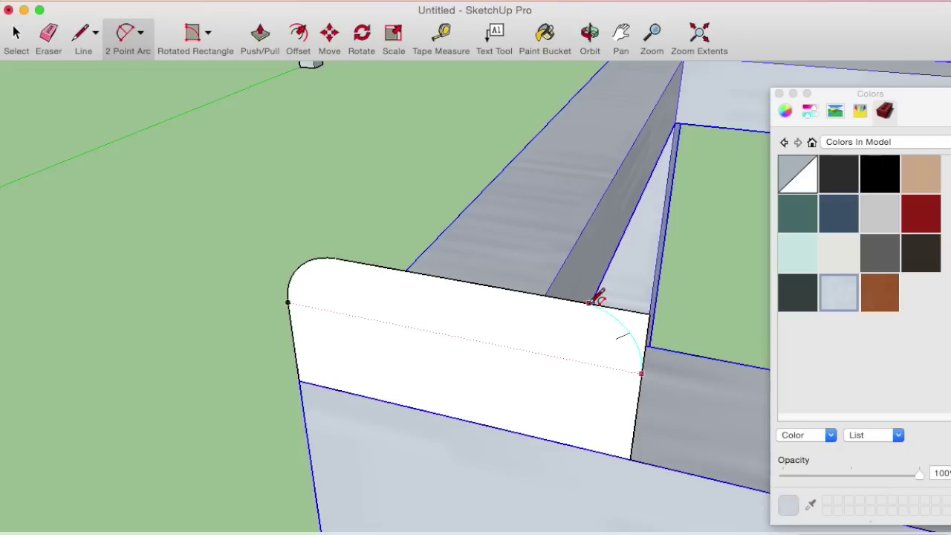
left_click(594, 299)
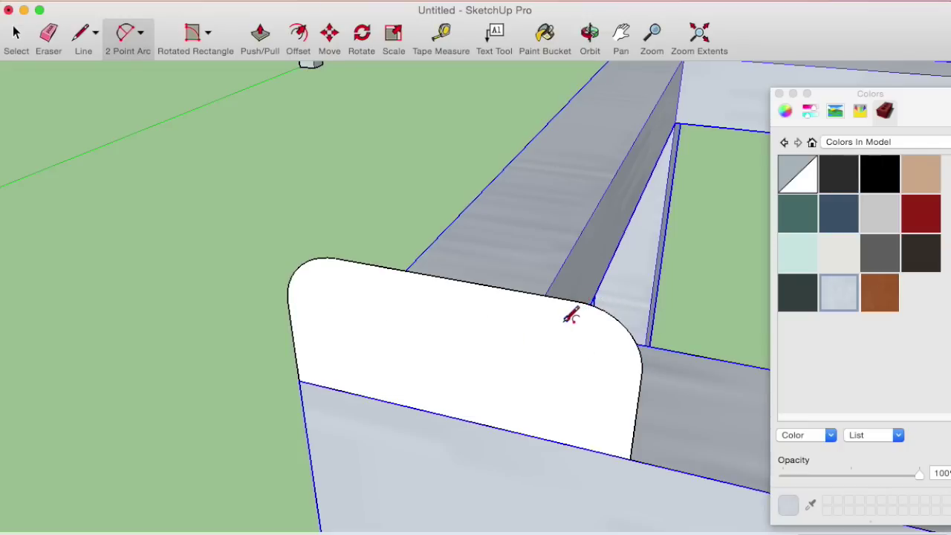
scroll(567, 318, "down", 3)
scroll(567, 320, "down", 2)
scroll(580, 324, "down", 2)
middle_click_drag(584, 325, 463, 386)
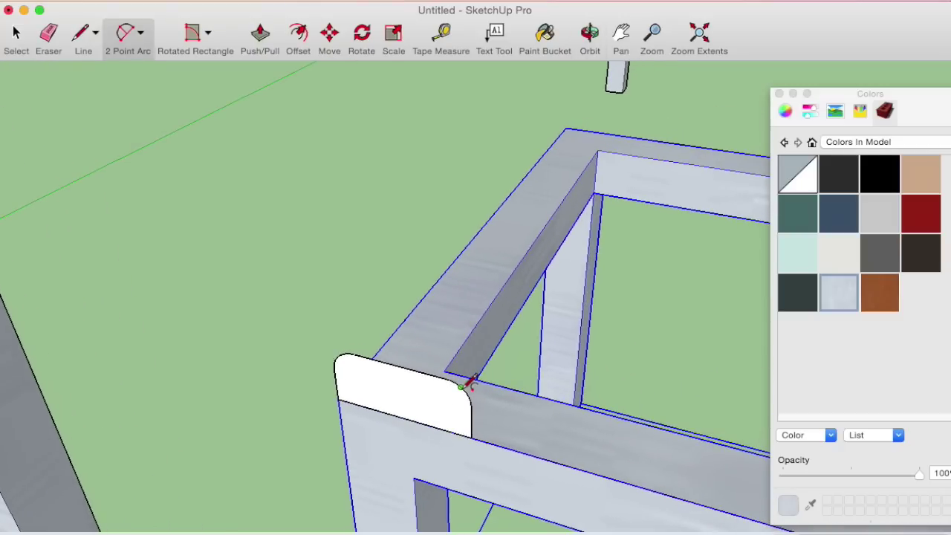
left_click(260, 35)
Finish the rounded slat by extruding its profile along the rail to the far corner.
left_click(435, 418)
left_click(674, 149)
mouse_move(467, 314)
middle_mouse_down()
mouse_move(512, 335)
mouse_move(525, 364)
middle_mouse_up()
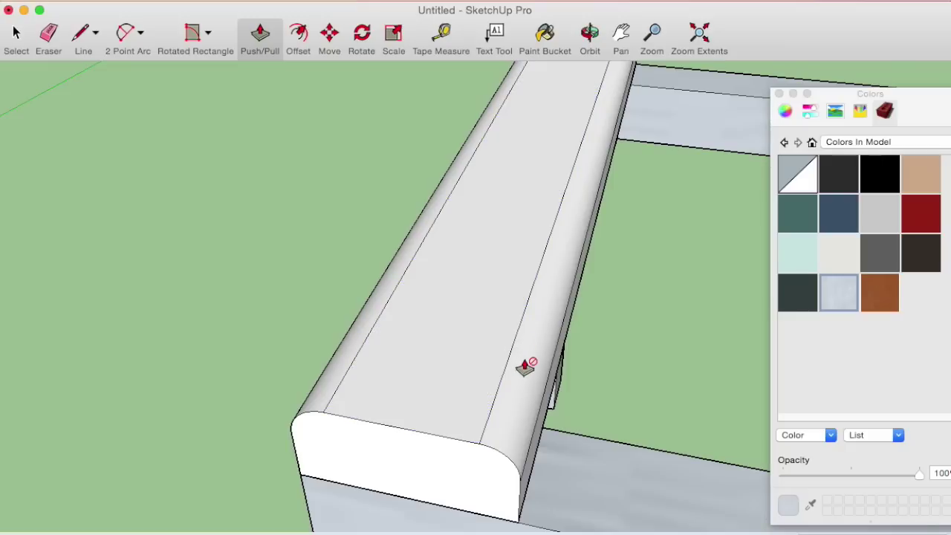
Hide the first seam line along the slat's rounded side.
left_click(17, 33)
middle_click(435, 372)
middle_click_drag(436, 372, 517, 399)
left_click(501, 388)
right_click(502, 388)
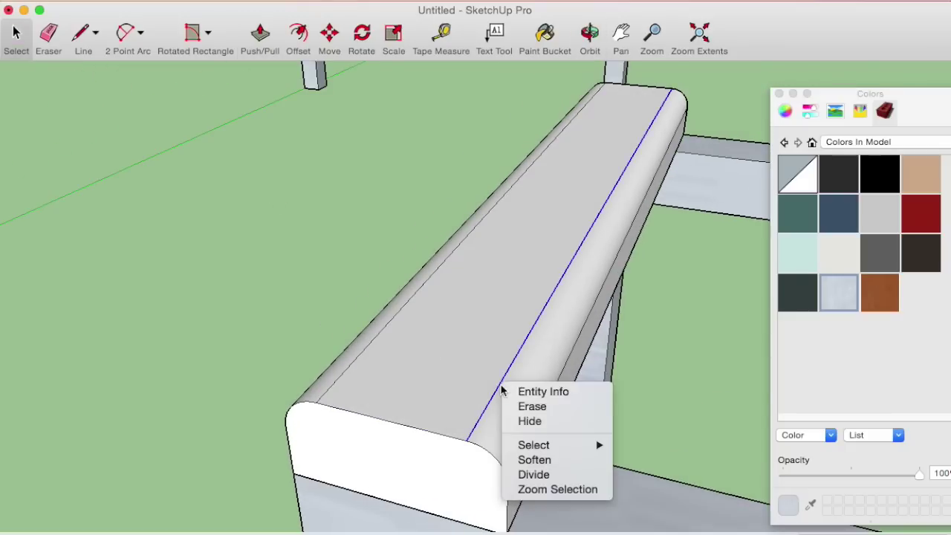
left_click(542, 425)
left_click(543, 422)
left_click(544, 425)
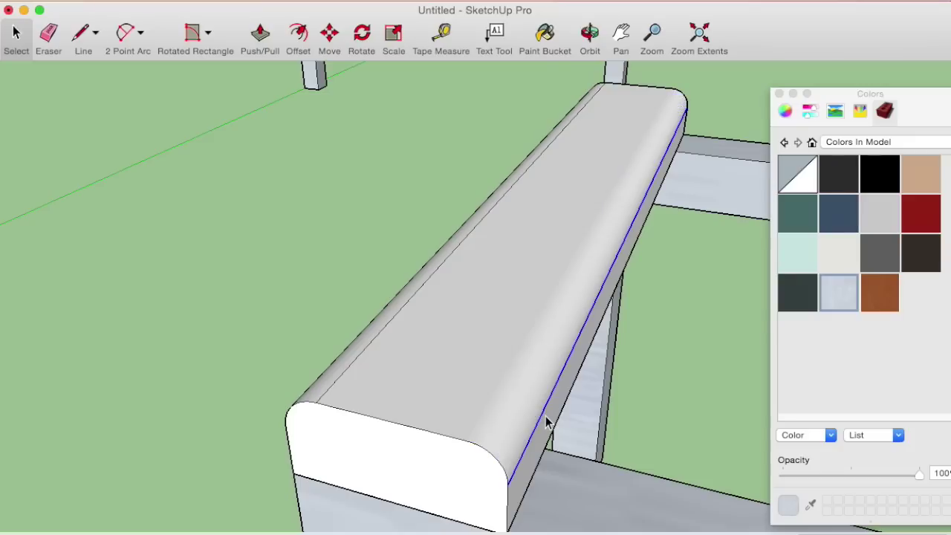
right_click(543, 421)
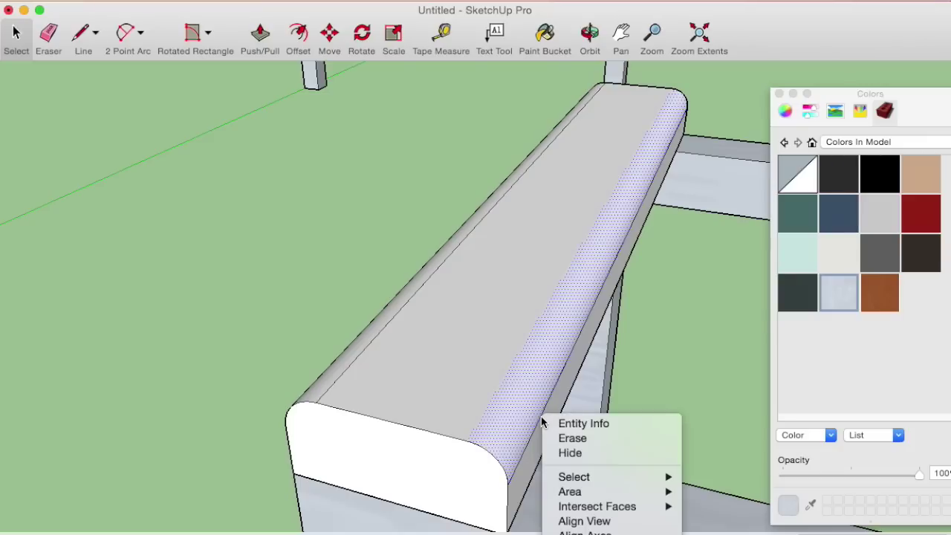
left_click(540, 439)
scroll(537, 438, "up", 3)
middle_click_drag(538, 438, 571, 411)
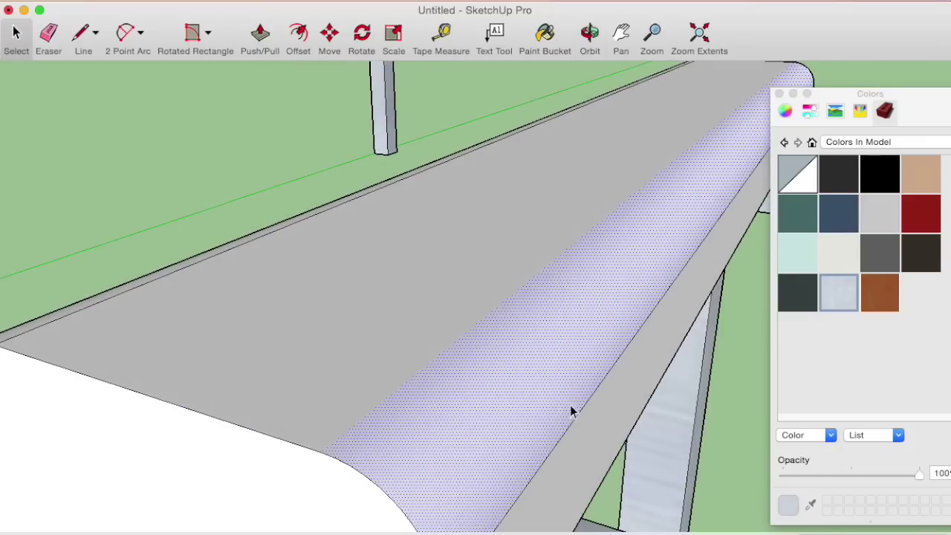
Hide a second seam line running along the rail.
left_click(584, 411)
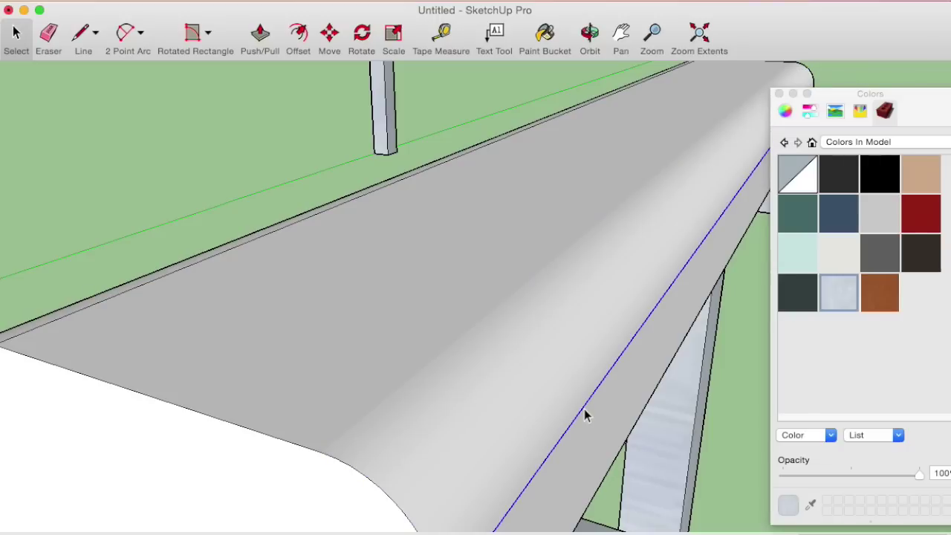
right_click(584, 416)
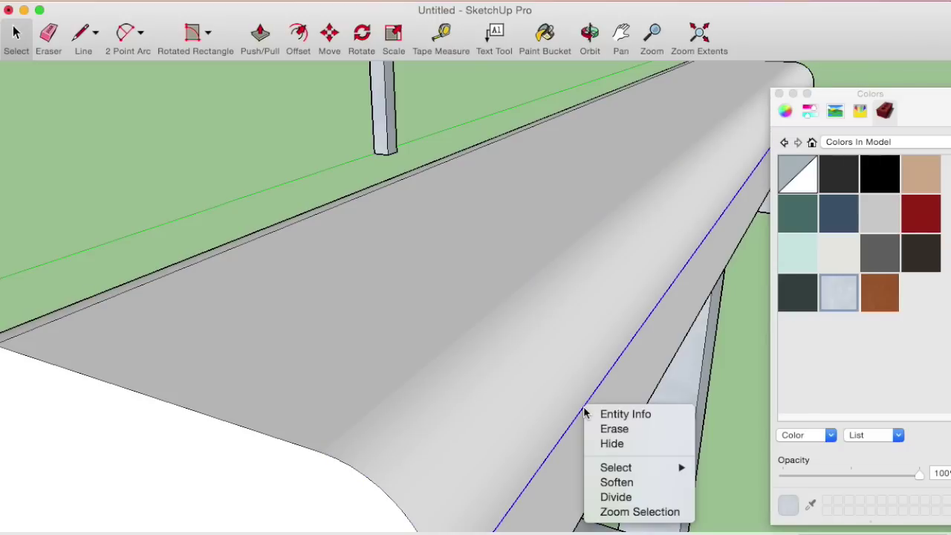
left_click(599, 442)
scroll(389, 388, "down", 3)
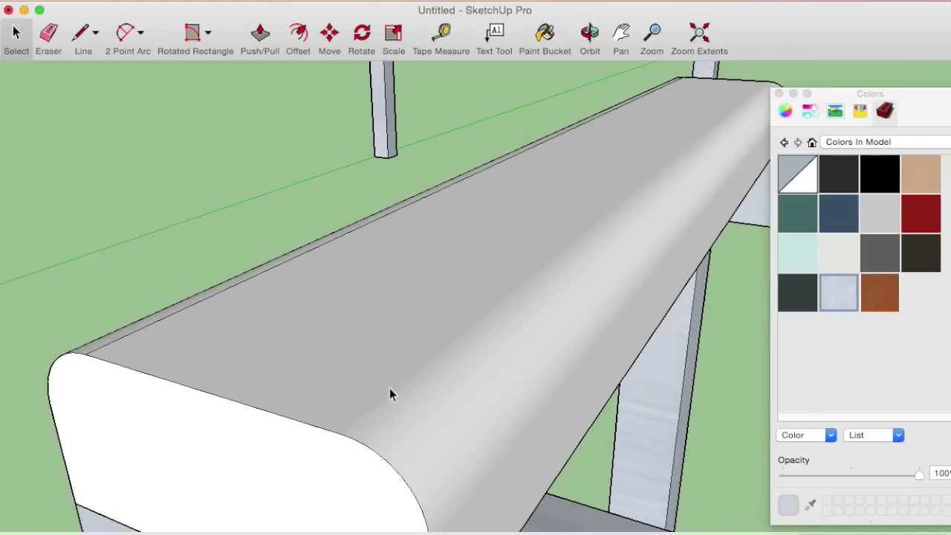
middle_click_drag(389, 388, 435, 364)
scroll(375, 400, "up", 3)
mouse_move(240, 438)
middle_mouse_down()
mouse_move(416, 324)
mouse_move(350, 382)
middle_mouse_up()
Hide the last two seam lines on the rail so the curve looks smooth.
left_click(351, 375)
right_click(351, 376)
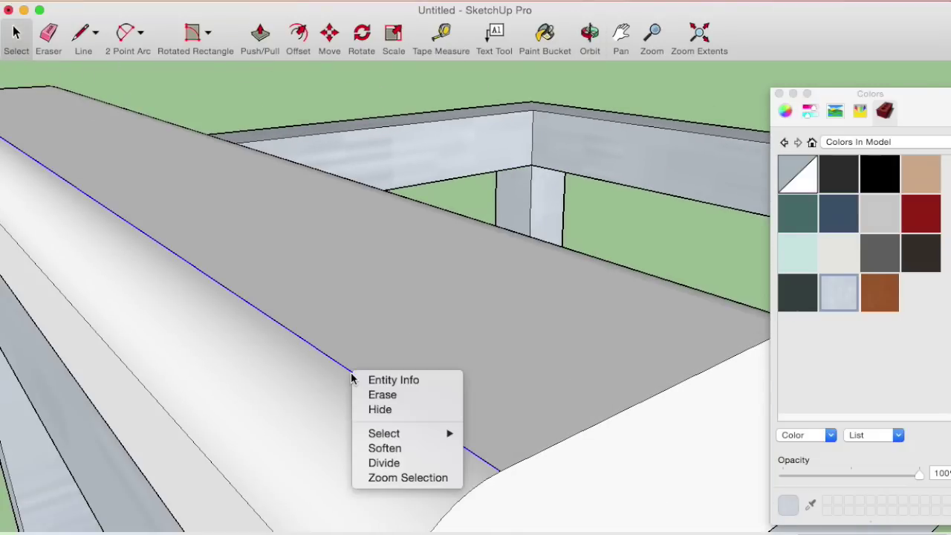
left_click(383, 410)
left_click(193, 446)
right_click(194, 447)
left_click(222, 475)
scroll(276, 391, "down", 5)
middle_click_drag(348, 356, 325, 382)
scroll(282, 381, "up", 3)
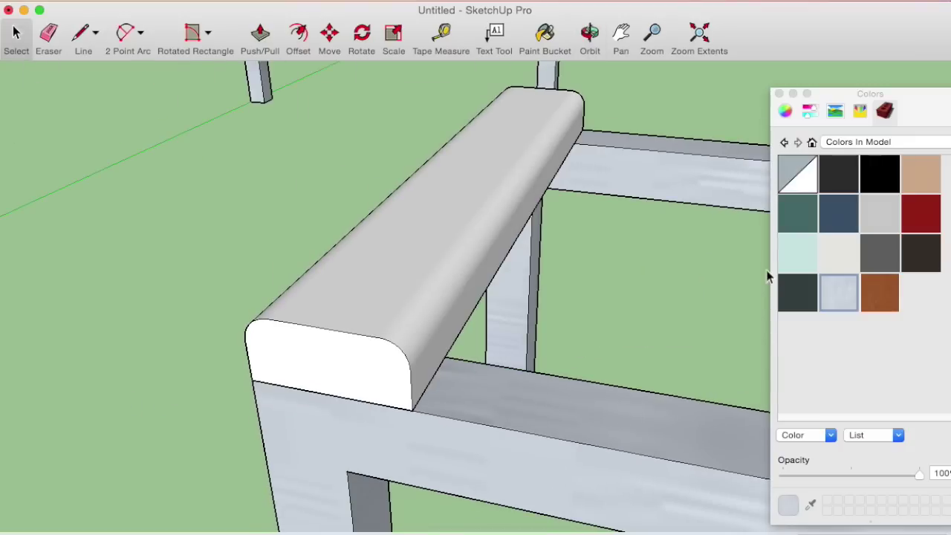
left_click(862, 291)
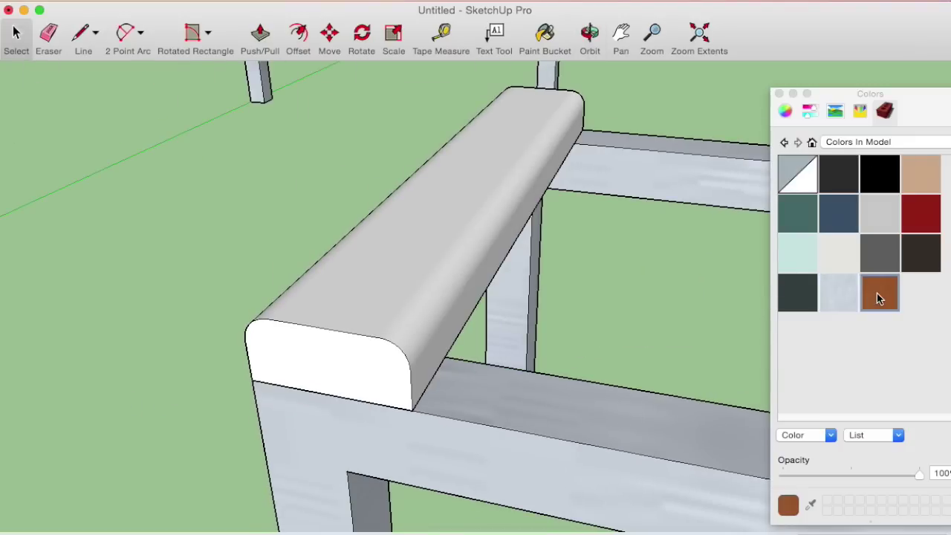
Paint the rail's top, sides, both rounded edges and both end faces brown.
left_click(421, 283)
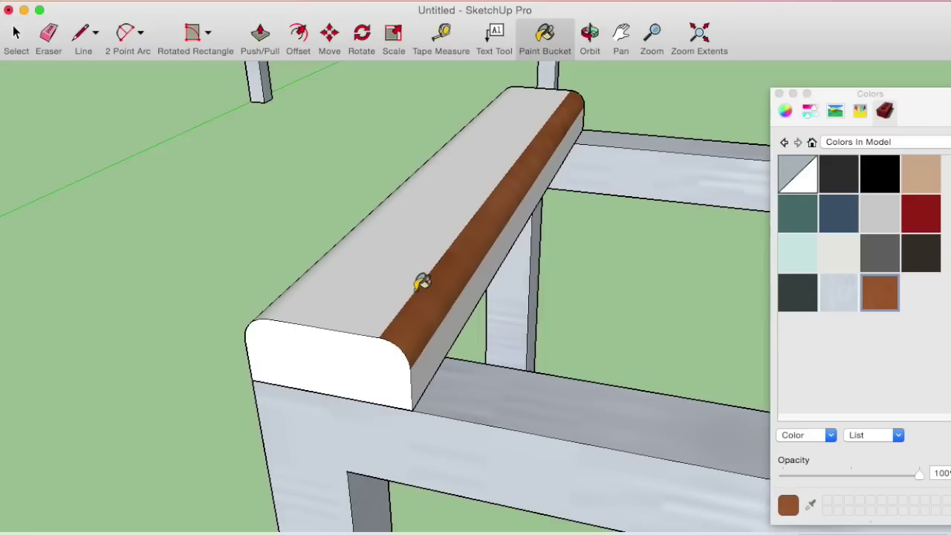
left_click(401, 281)
left_click(447, 324)
left_click(351, 349)
mouse_move(351, 349)
middle_mouse_down()
mouse_move(416, 335)
mouse_move(356, 364)
middle_mouse_up()
left_click(317, 374)
left_click(271, 416)
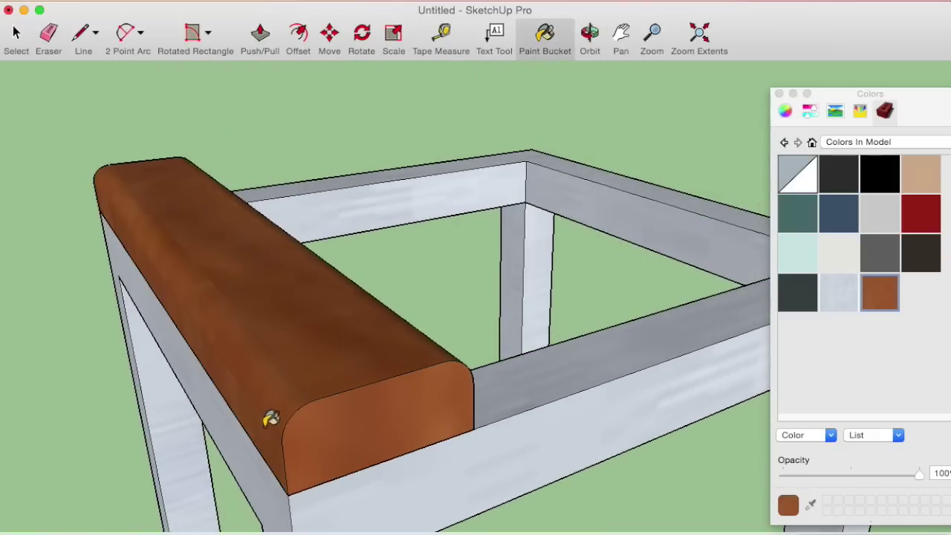
mouse_move(386, 198)
middle_mouse_down()
mouse_move(250, 282)
mouse_move(455, 191)
mouse_move(367, 221)
mouse_move(385, 230)
mouse_move(387, 287)
mouse_move(295, 236)
mouse_move(604, 249)
middle_mouse_up()
left_click(728, 318)
mouse_move(721, 322)
middle_mouse_down()
mouse_move(292, 291)
mouse_move(246, 314)
mouse_move(527, 324)
mouse_move(596, 343)
middle_mouse_up()
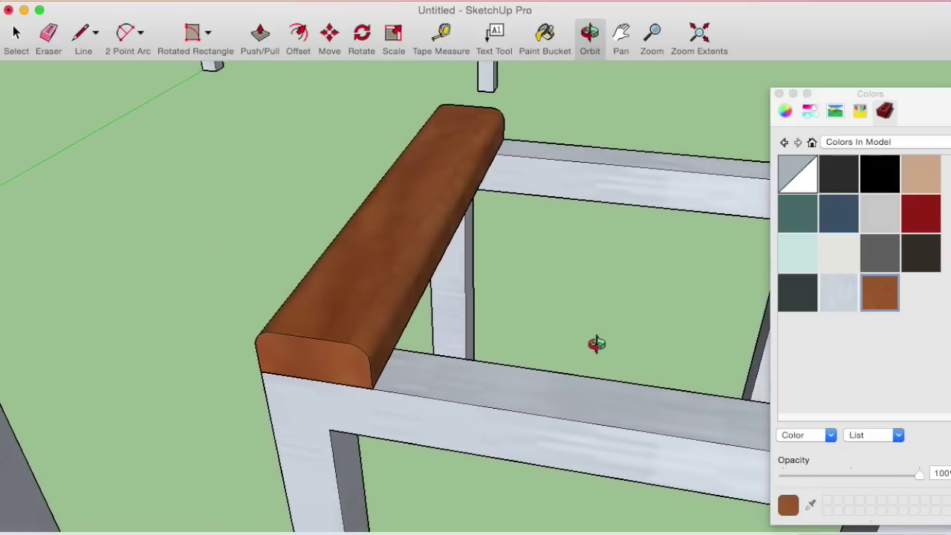
key("space")
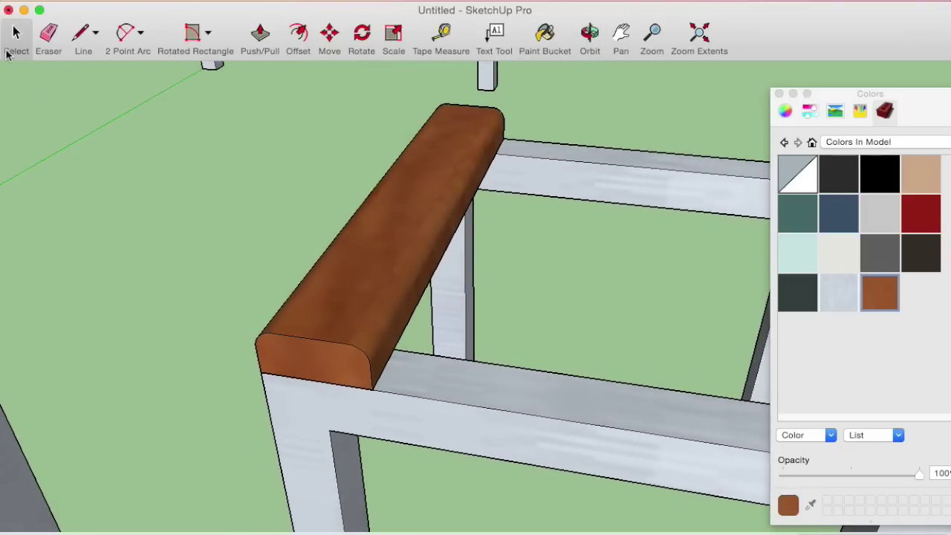
Make the whole brown slat into a group.
triple_click(388, 251)
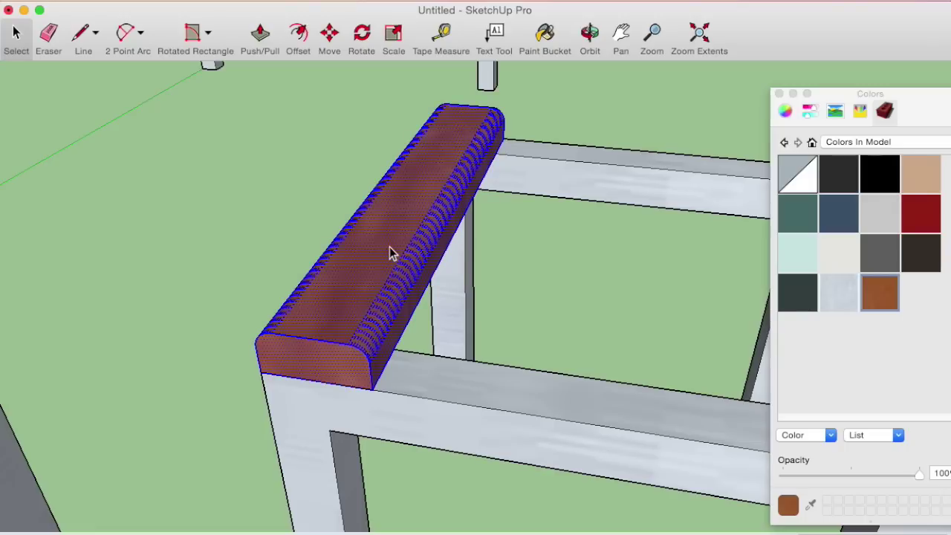
right_click(389, 249)
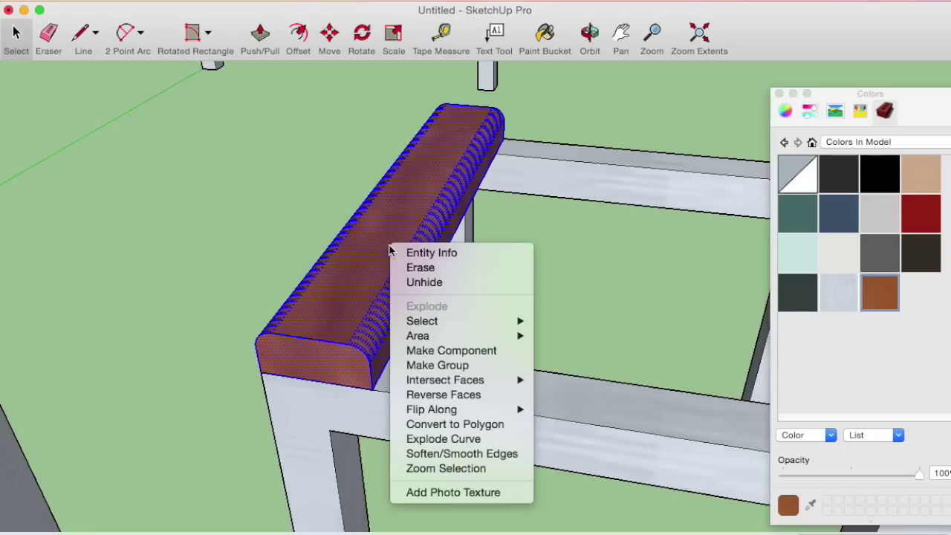
left_click(468, 365)
left_click(519, 324)
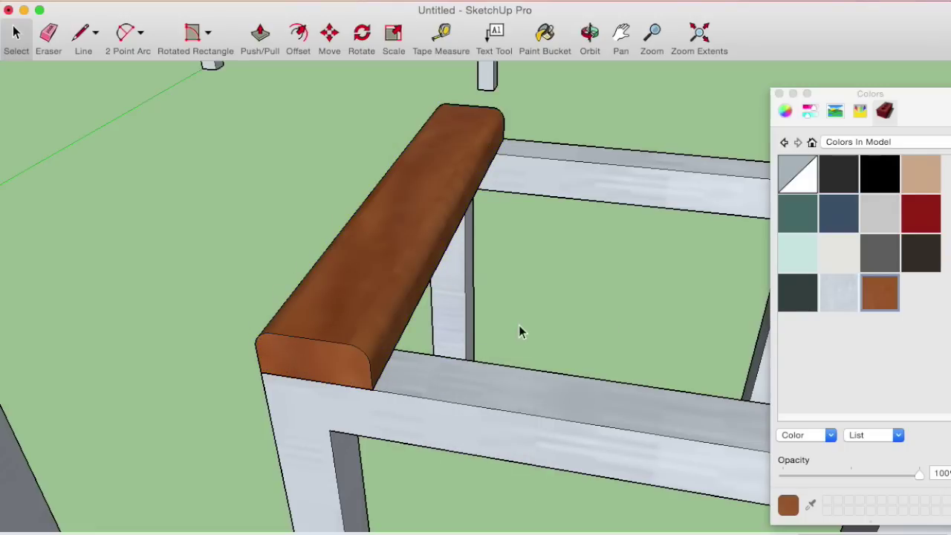
scroll(518, 325, "down", 3)
middle_click_drag(519, 331, 393, 327)
scroll(394, 327, "up", 2)
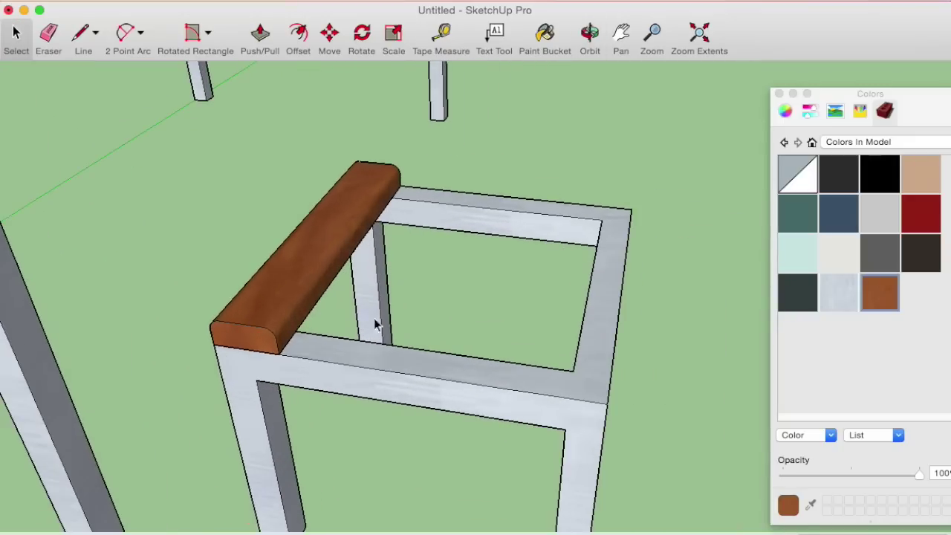
Copy the slat group to the frame's far side with /4 for five evenly spaced slats.
left_click(271, 352)
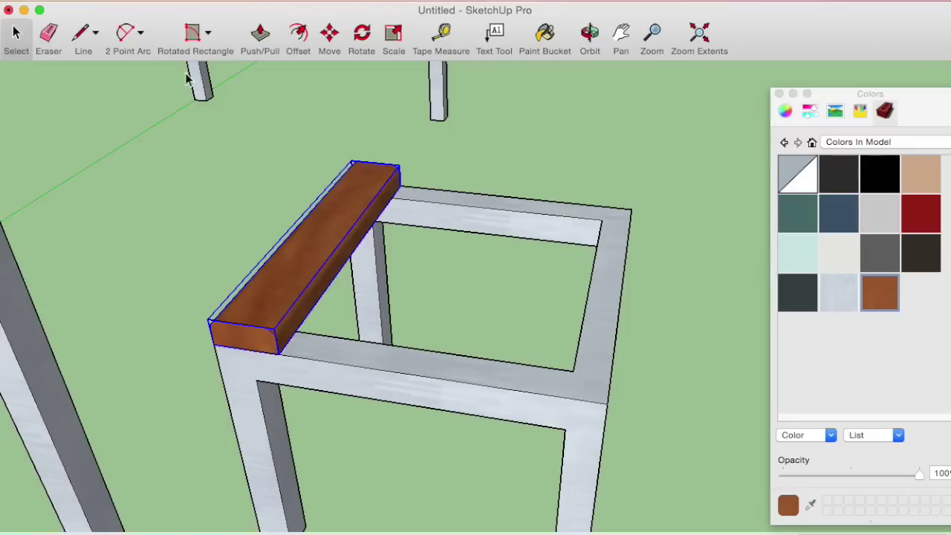
left_click(336, 47)
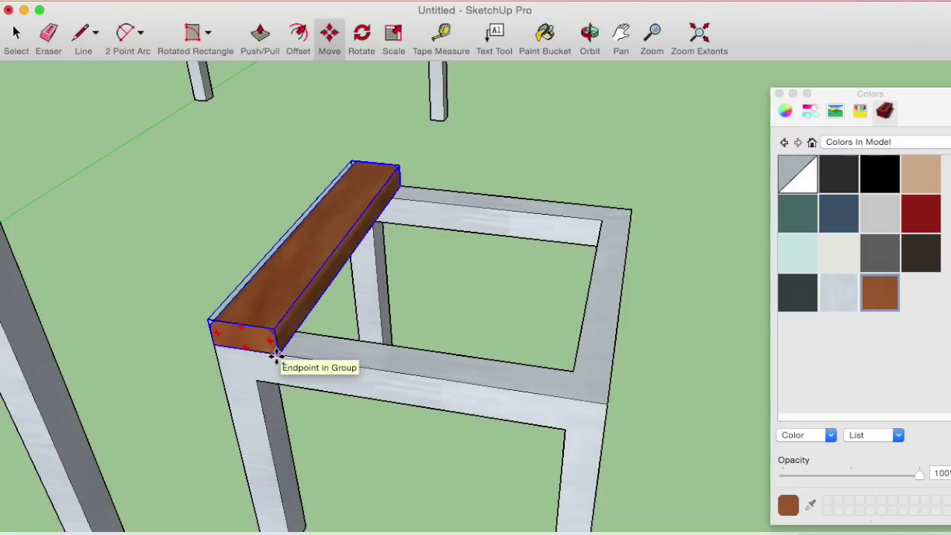
left_click(276, 356)
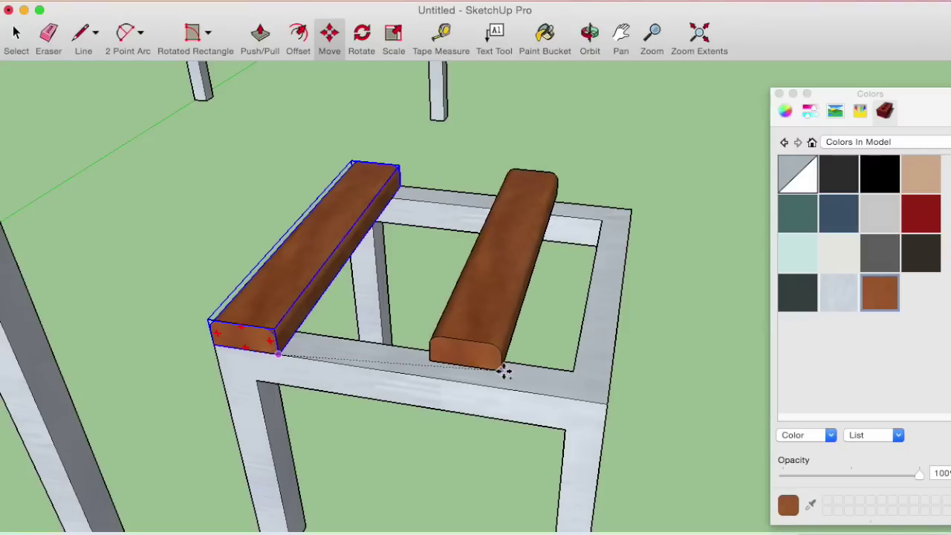
left_click(602, 400)
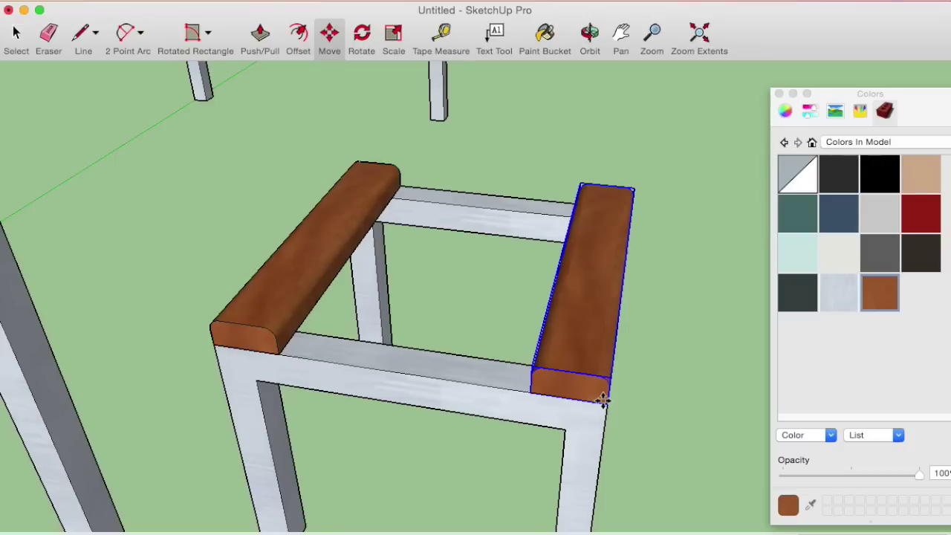
type("/4")
key("Return")
mouse_move(602, 400)
middle_mouse_down()
mouse_move(403, 244)
mouse_move(393, 212)
mouse_move(424, 416)
middle_mouse_up()
scroll(424, 416, "down", 3)
scroll(425, 361, "down", 3)
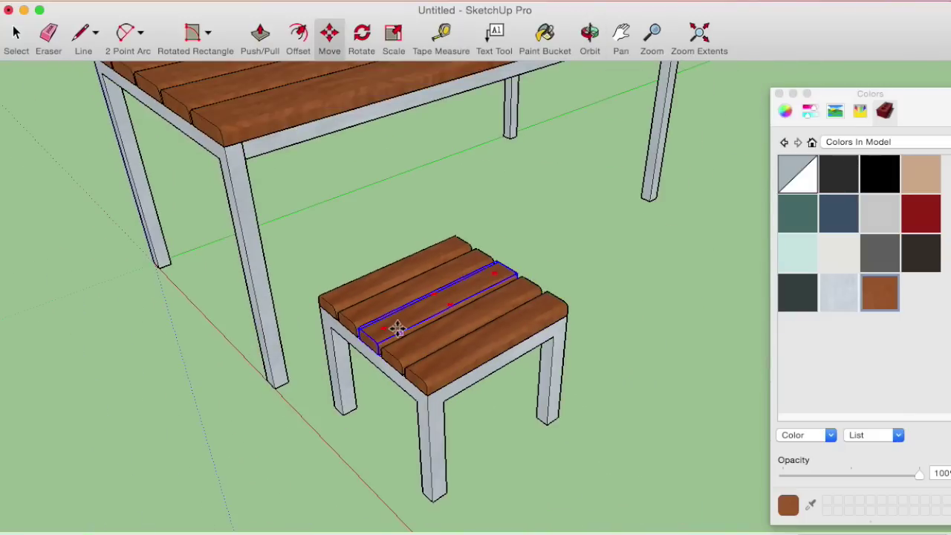
key("space")
mouse_move(481, 367)
middle_mouse_down()
mouse_move(430, 389)
mouse_move(646, 270)
mouse_move(686, 365)
mouse_move(715, 367)
mouse_move(627, 362)
middle_mouse_up()
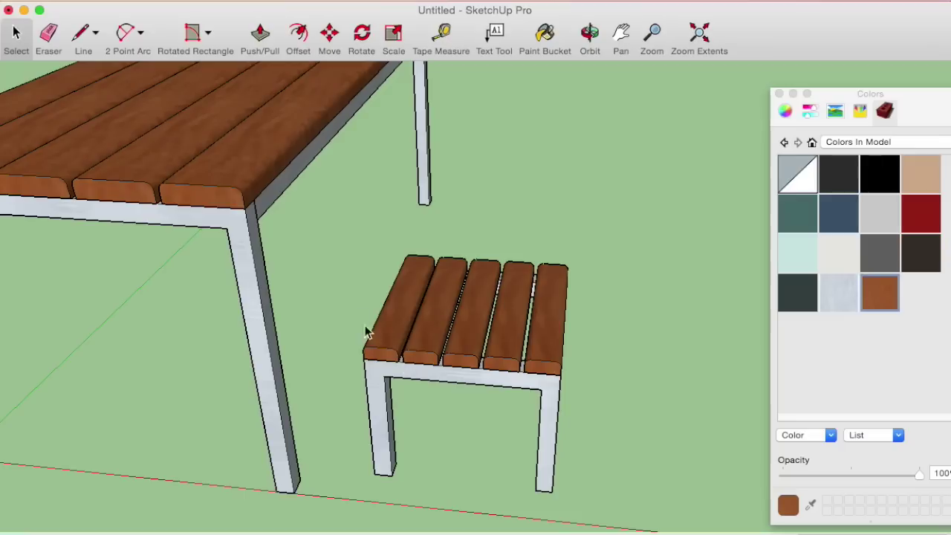
Box-select the entire stool, frame and slats, and make it a component named 'bankje'.
mouse_move(367, 329)
middle_mouse_down()
mouse_move(448, 346)
mouse_move(410, 326)
middle_mouse_up()
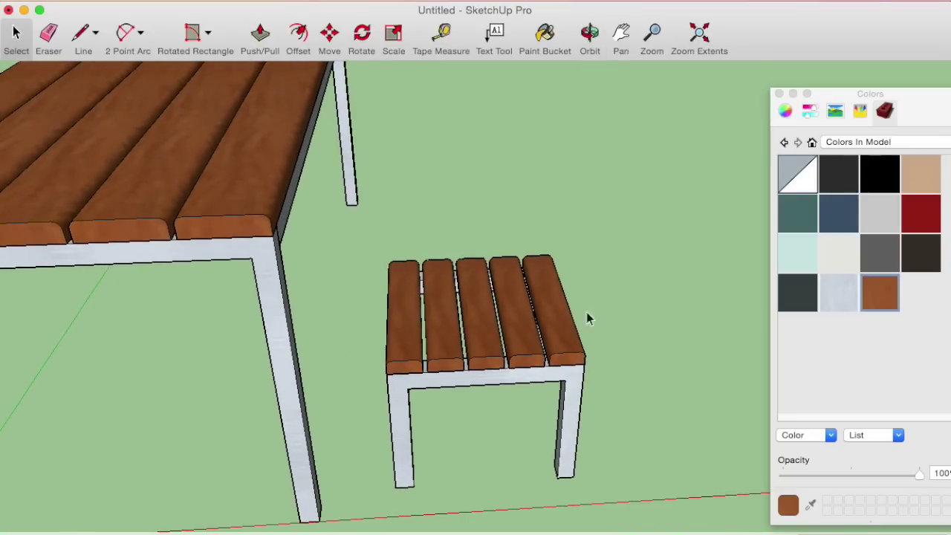
mouse_move(351, 239)
left_mouse_down()
mouse_move(648, 503)
mouse_move(599, 466)
left_mouse_up()
mouse_move(335, 231)
left_mouse_down()
mouse_move(463, 314)
mouse_move(613, 488)
left_mouse_up()
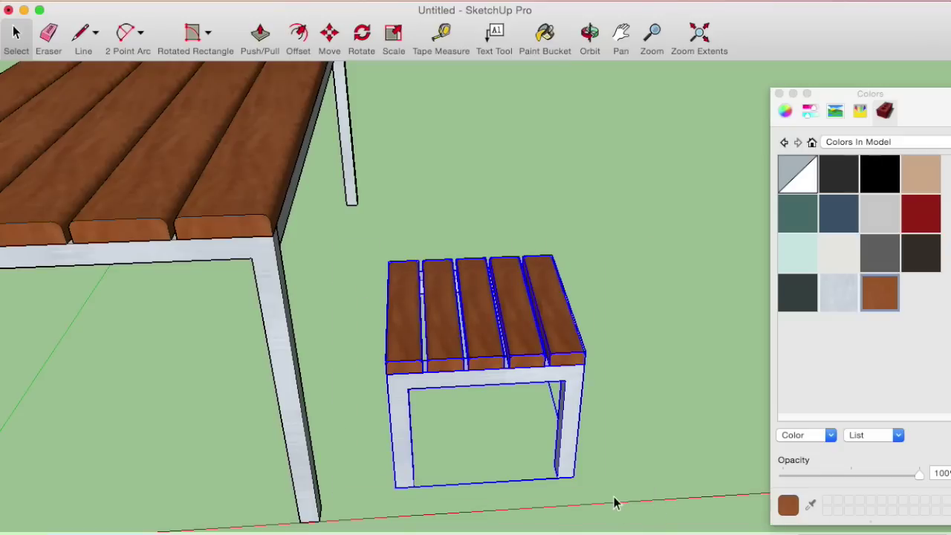
right_click(495, 350)
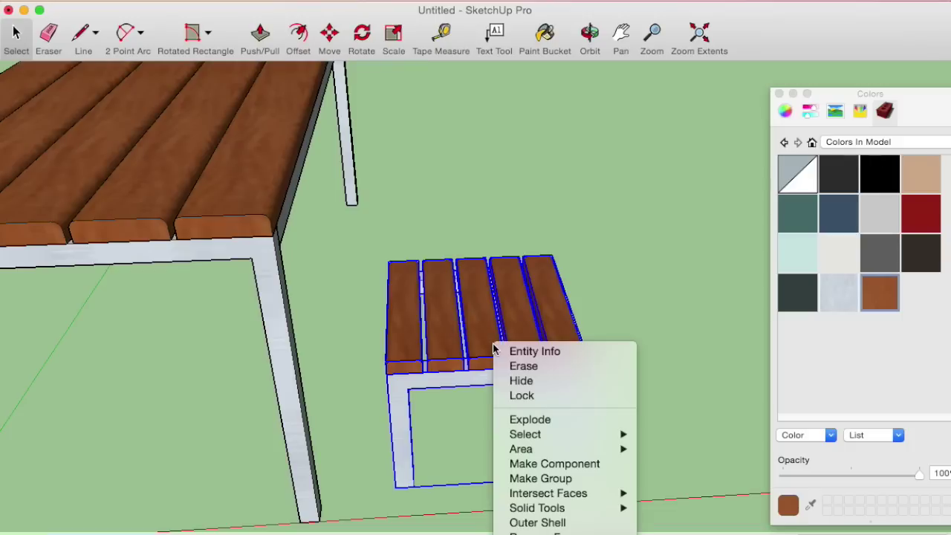
left_click(573, 467)
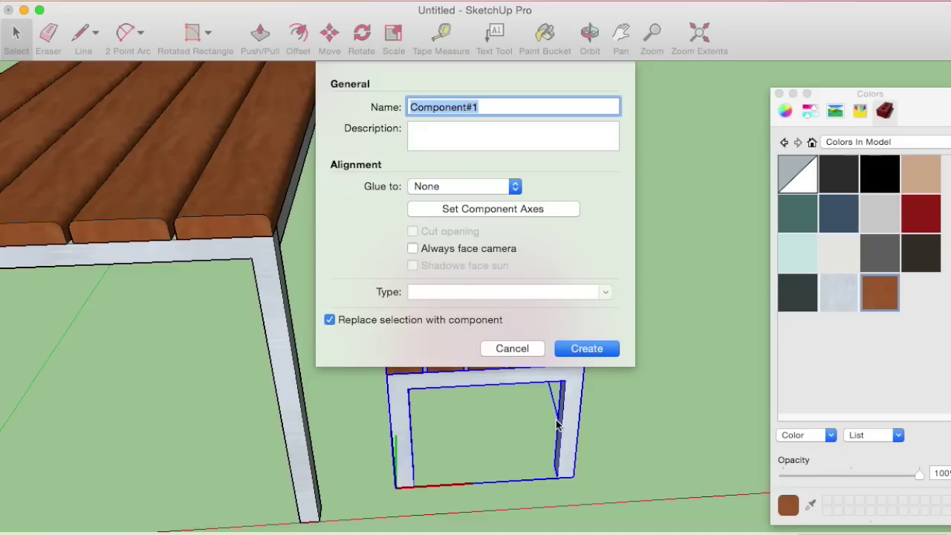
type("bankje")
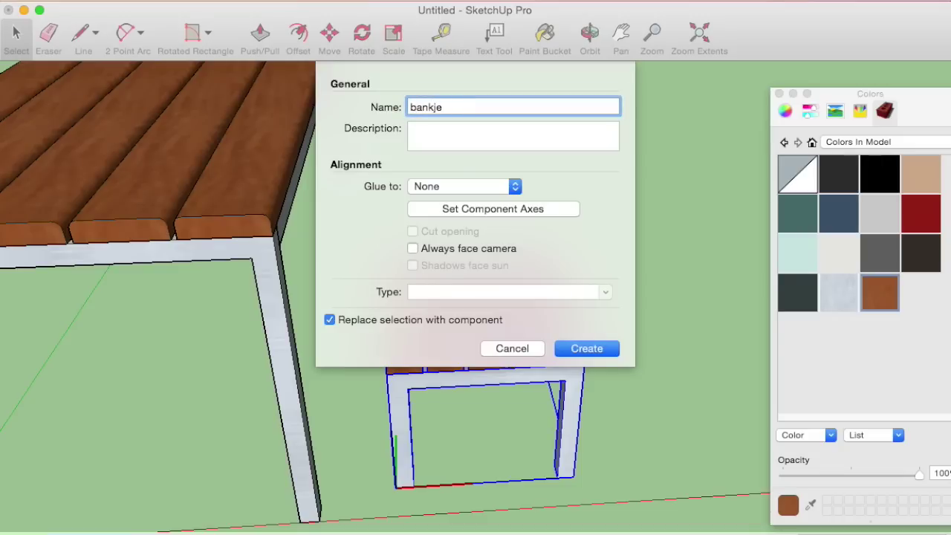
key("Return")
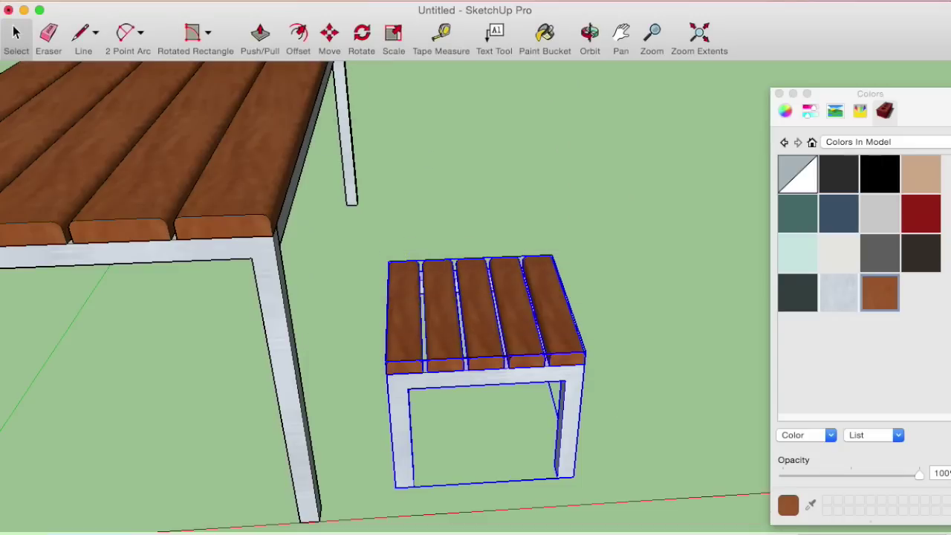
middle_click_drag(600, 303, 469, 278)
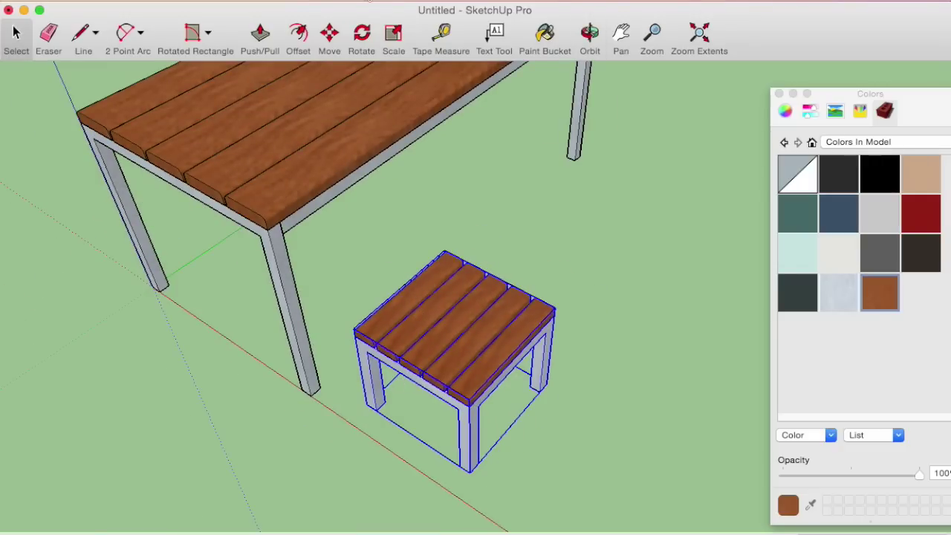
Show the Components panel's In Model list and pick up the bankje stool for placement.
left_click(375, 1)
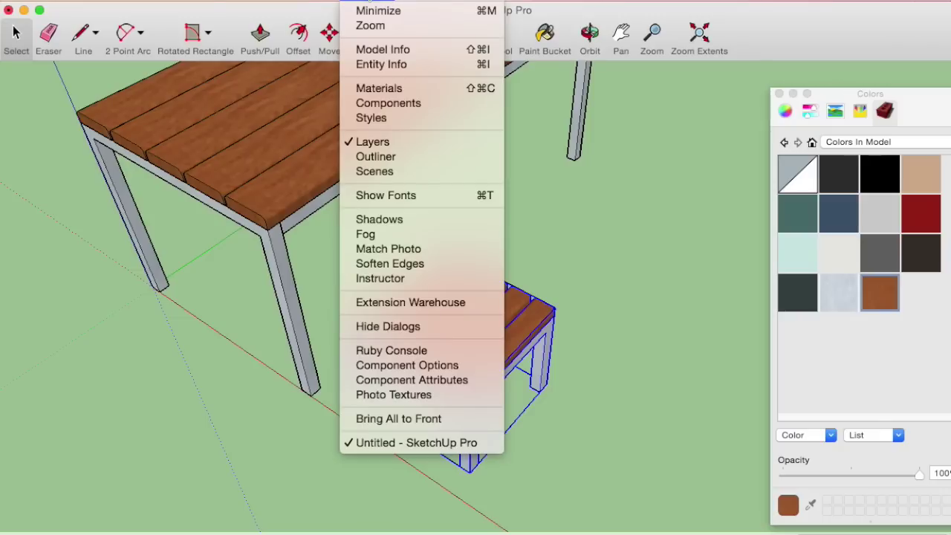
left_click(411, 101)
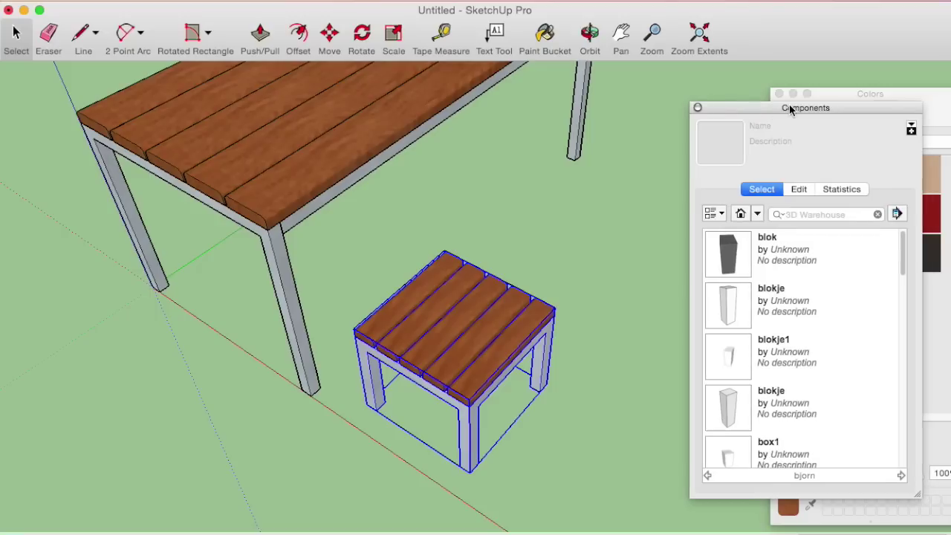
left_click(739, 211)
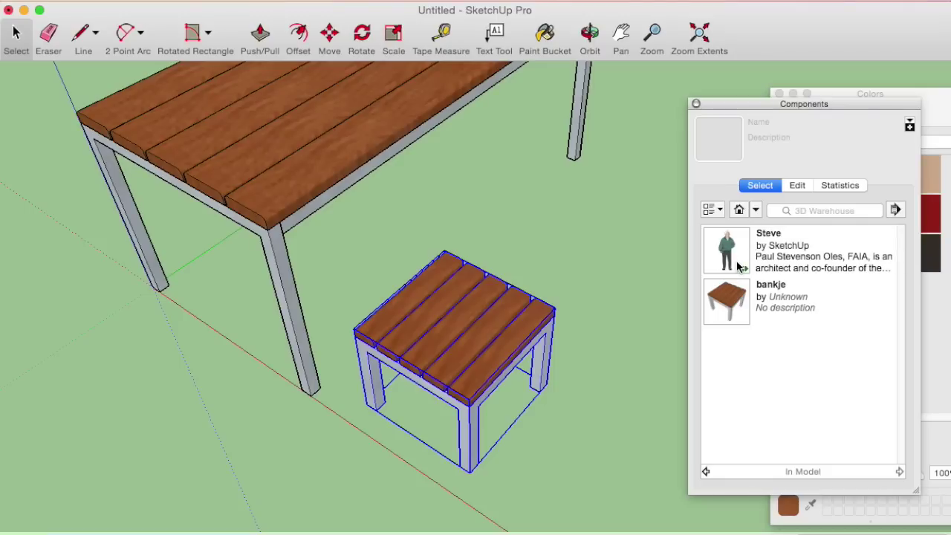
left_click(747, 309)
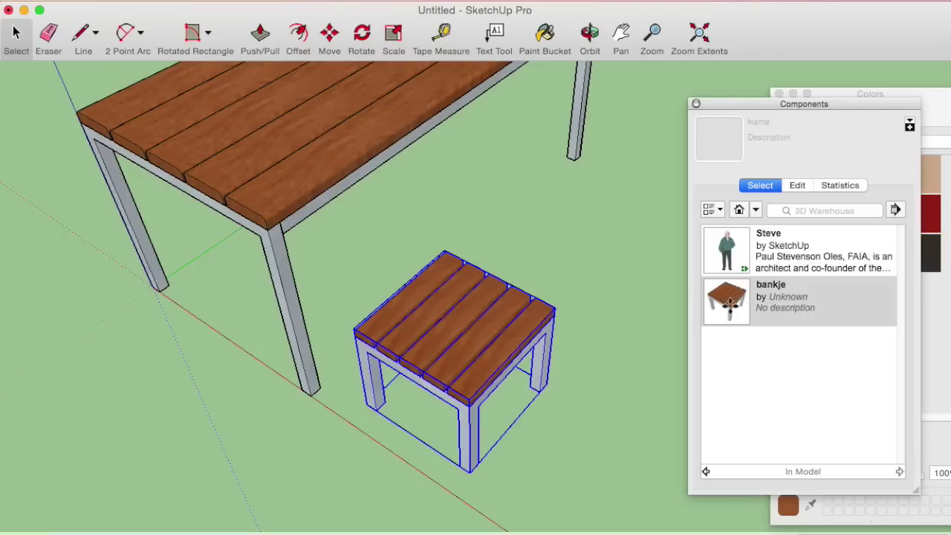
middle_click_drag(599, 290, 522, 284)
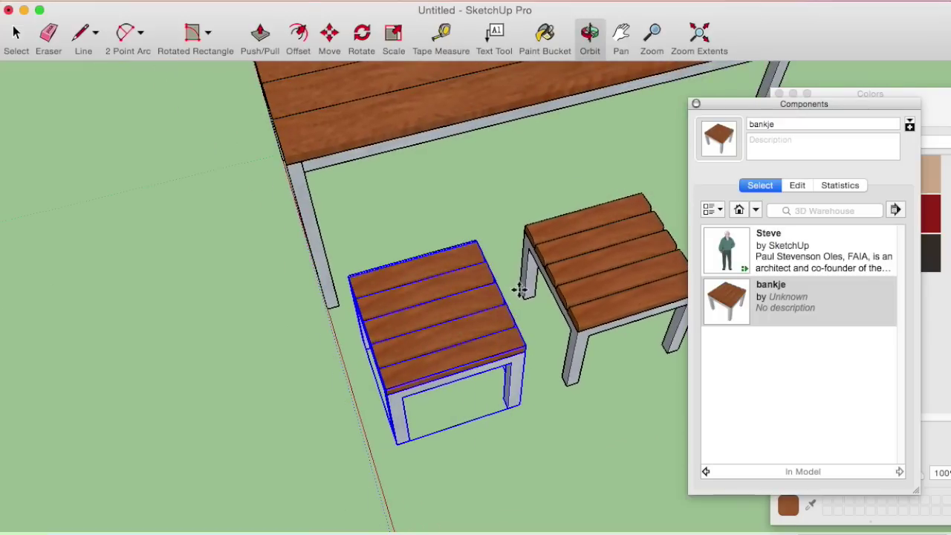
Place a stool copy beside the table, then cancel and undo it.
left_click(522, 290)
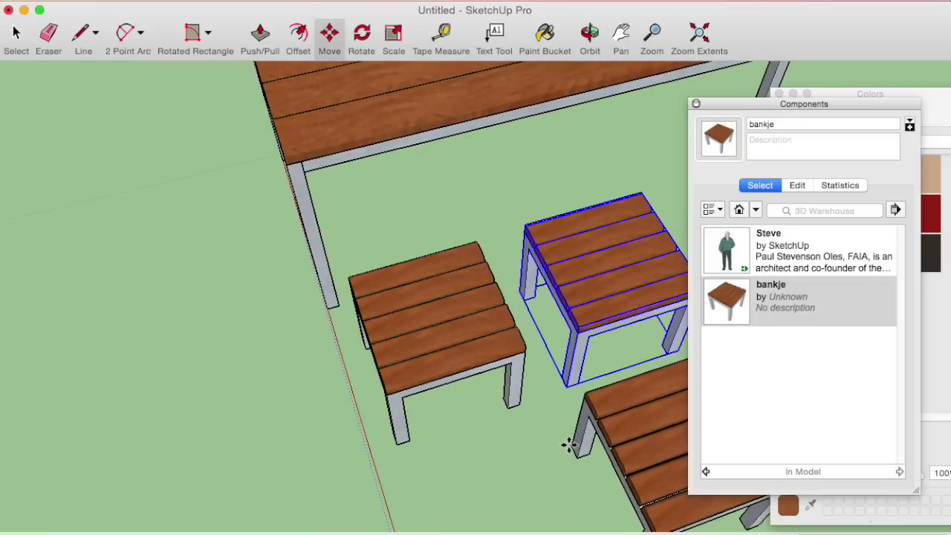
scroll(568, 442, "down", 3)
mouse_move(522, 408)
middle_mouse_down()
mouse_move(586, 403)
mouse_move(488, 414)
middle_mouse_up()
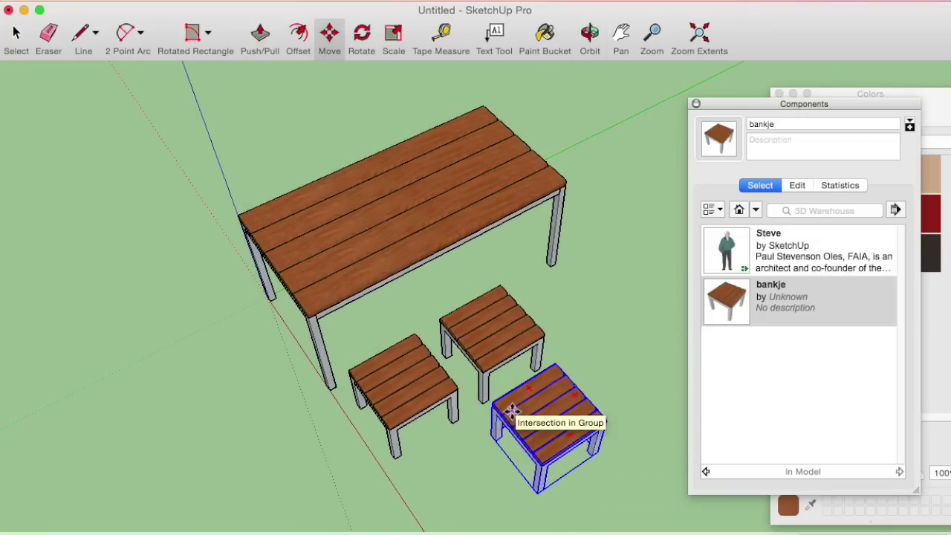
key("Escape")
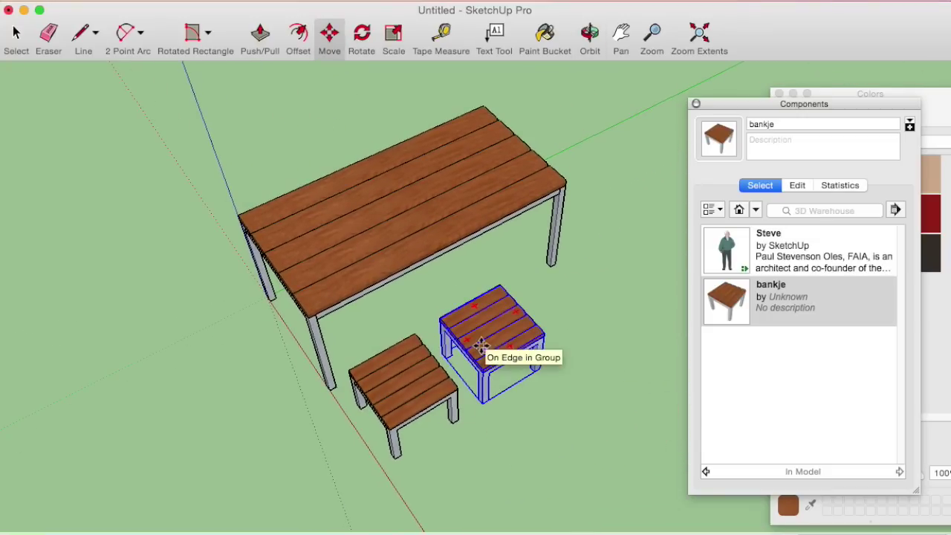
key("ctrl+z")
scroll(435, 389, "up", 2)
scroll(439, 391, "up", 1)
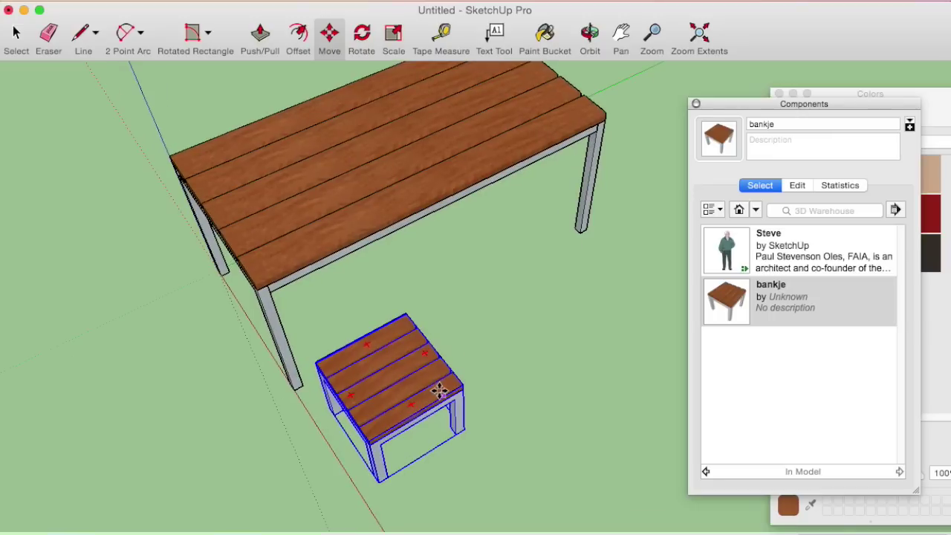
Copy the stool further along the table with /2 for three evenly spaced stools.
left_click(16, 35)
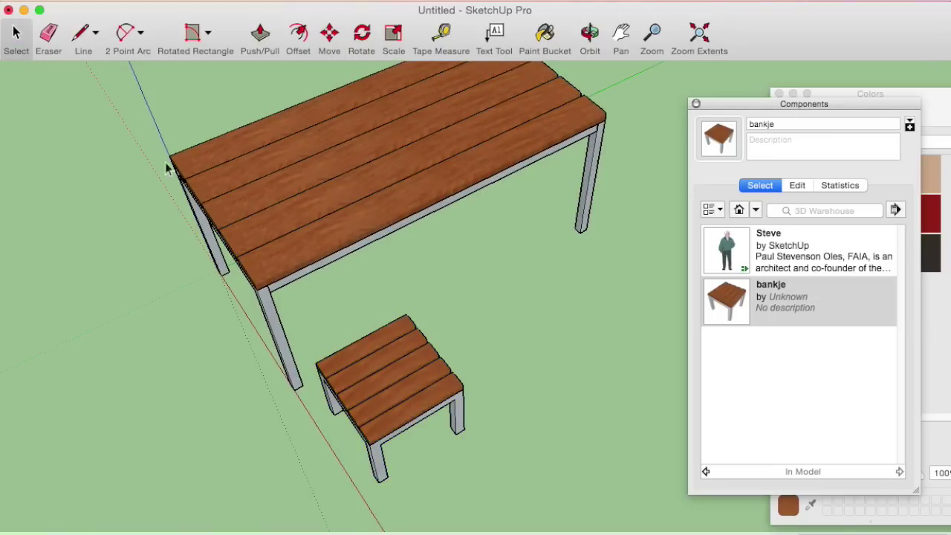
left_click(407, 384)
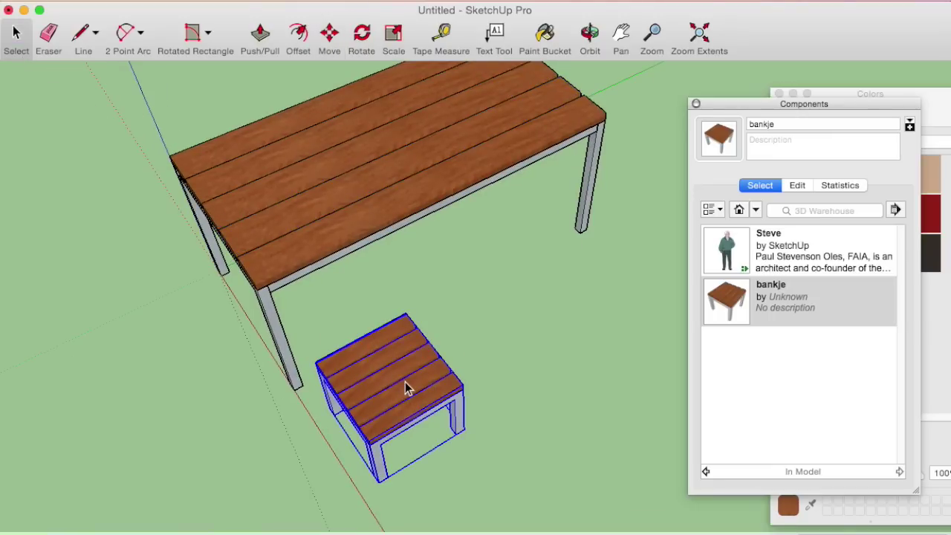
left_click(332, 50)
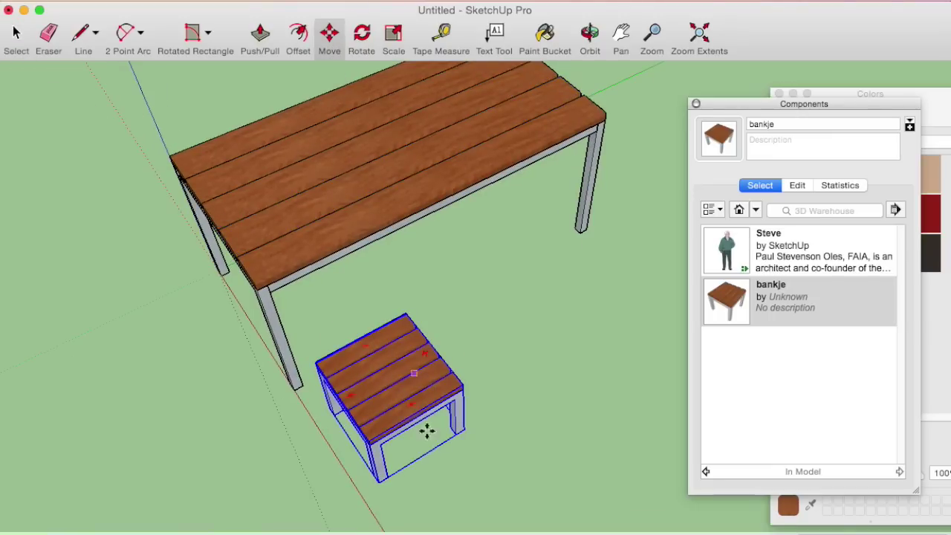
left_click(379, 481)
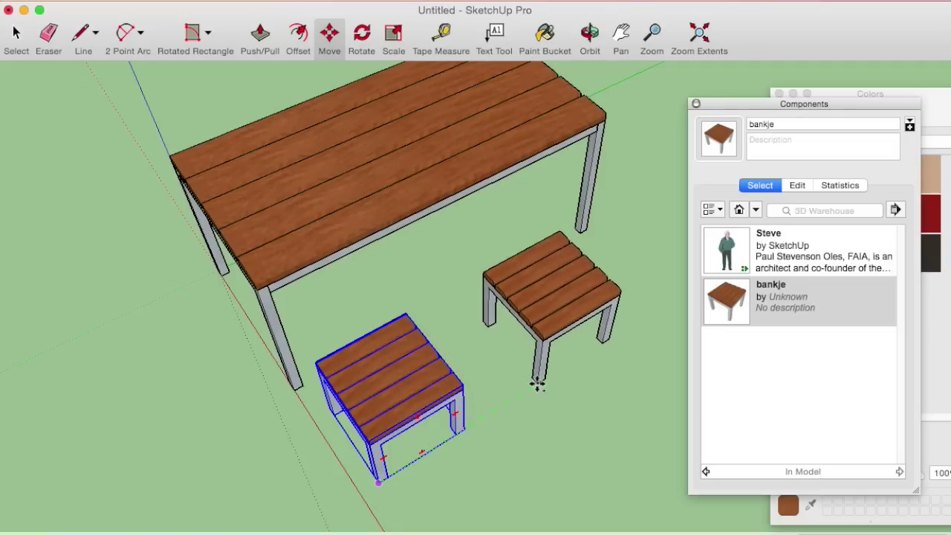
mouse_move(543, 382)
middle_mouse_down("shift")
mouse_move(373, 426)
mouse_move(389, 405)
middle_mouse_up("shift")
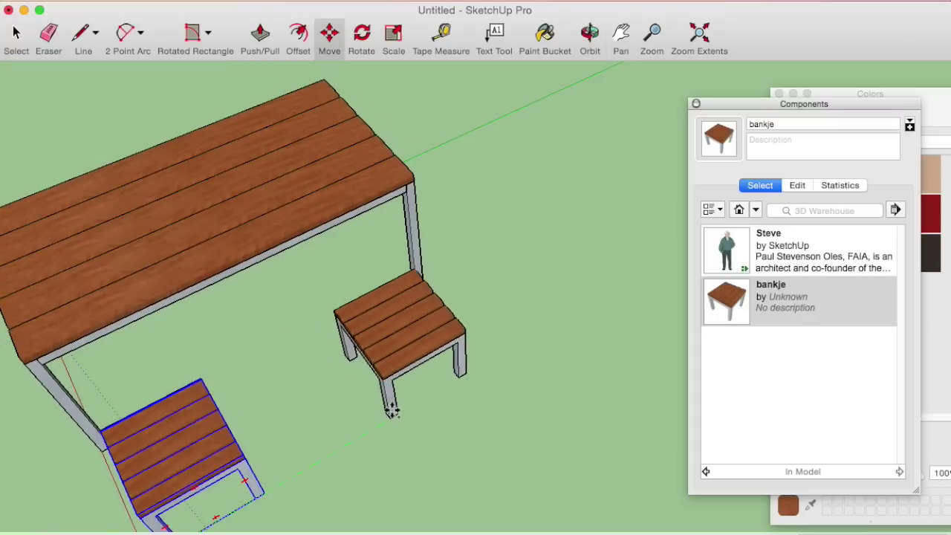
left_click(395, 410)
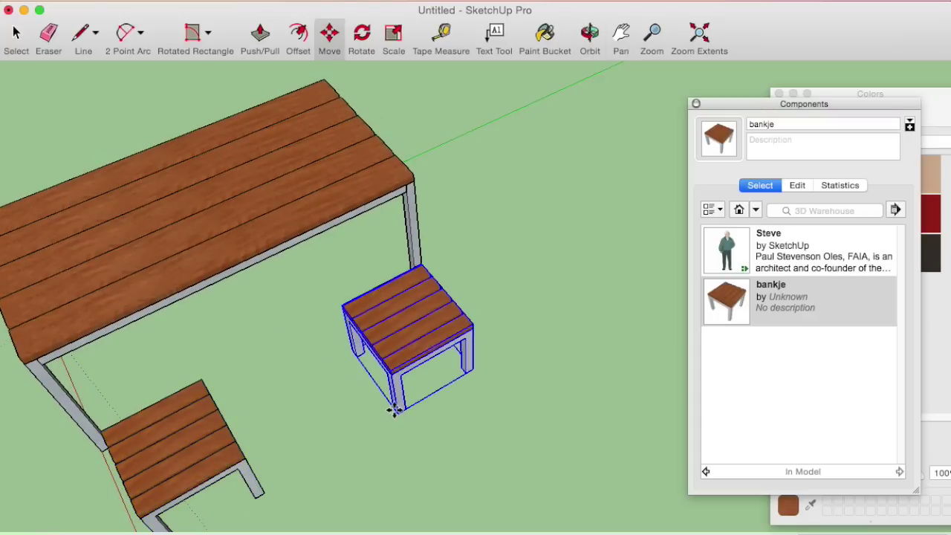
type("/2")
key("Return")
mouse_move(397, 411)
middle_mouse_down()
mouse_move(270, 388)
mouse_move(275, 280)
mouse_move(461, 323)
mouse_move(497, 390)
mouse_move(480, 412)
mouse_move(486, 335)
mouse_move(28, 68)
middle_mouse_up()
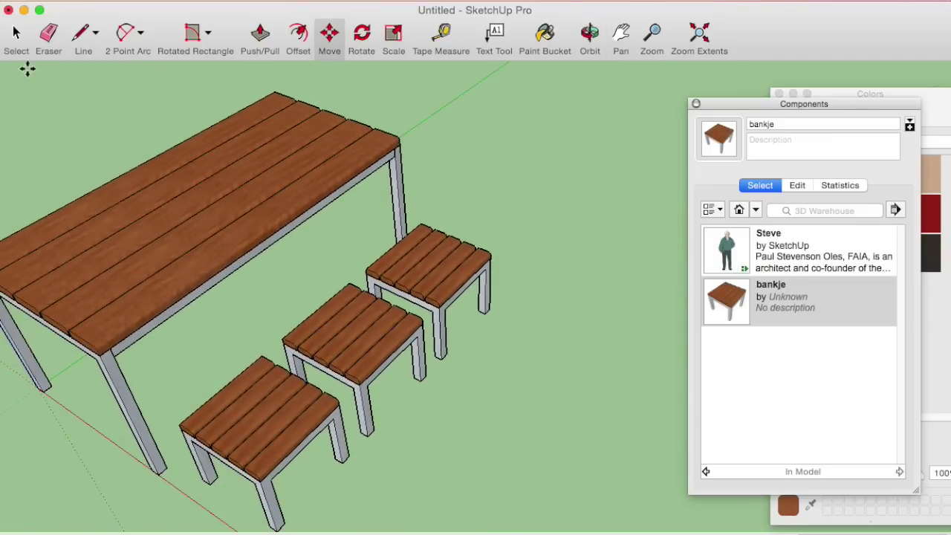
Select all three stools along the table's side.
left_click(16, 32)
left_click(289, 421)
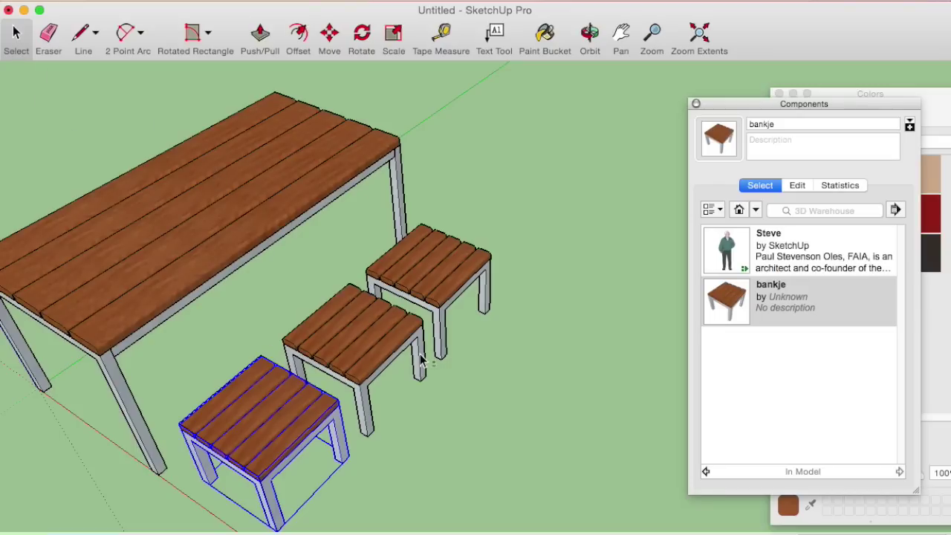
left_click(364, 344, "shift")
left_click(421, 277, "shift")
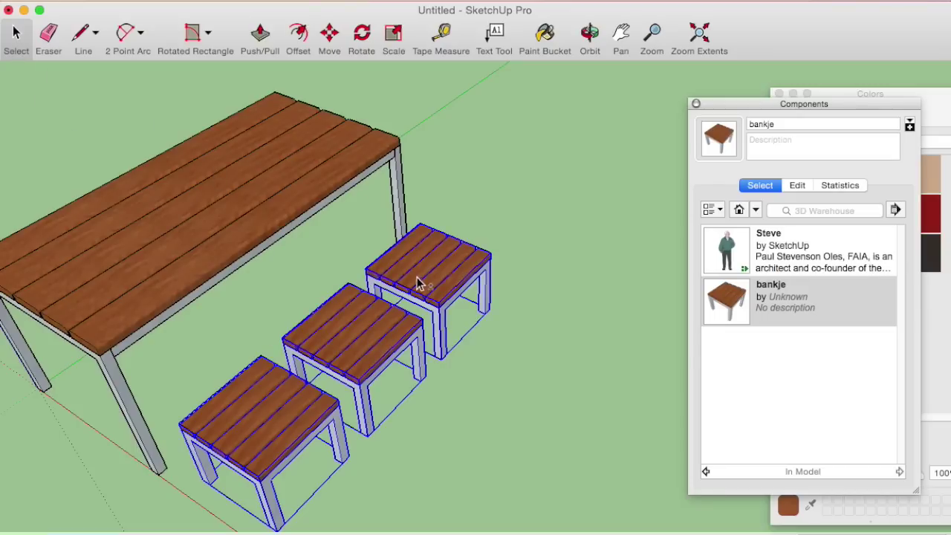
mouse_move(329, 358)
middle_mouse_down()
mouse_move(350, 424)
mouse_move(521, 340)
mouse_move(340, 439)
mouse_move(520, 440)
middle_mouse_up()
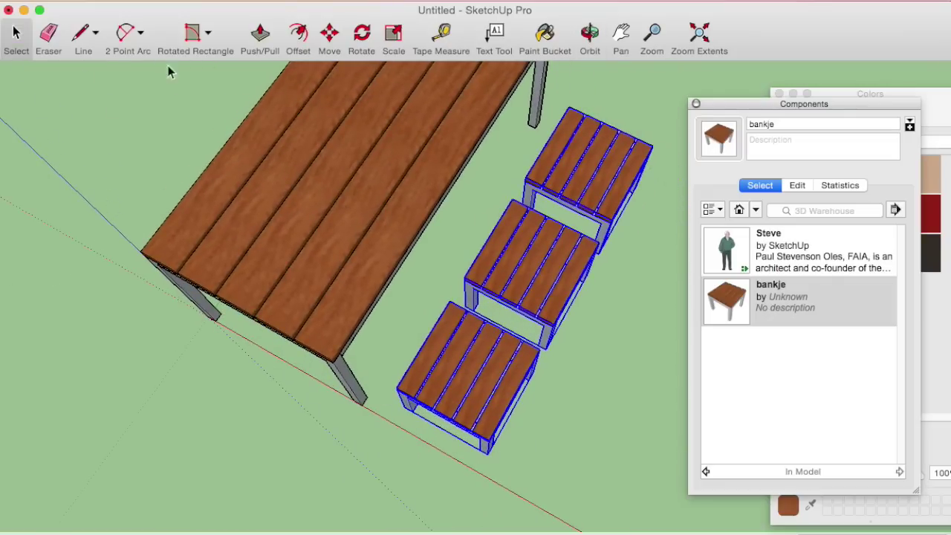
Nudge the three selected stools slightly closer to the table.
left_click(329, 35)
left_click_drag(421, 446, 426, 448)
middle_click_drag(300, 451, 435, 439)
mouse_move(376, 459)
middle_mouse_down()
mouse_move(473, 424)
mouse_move(512, 423)
middle_mouse_up()
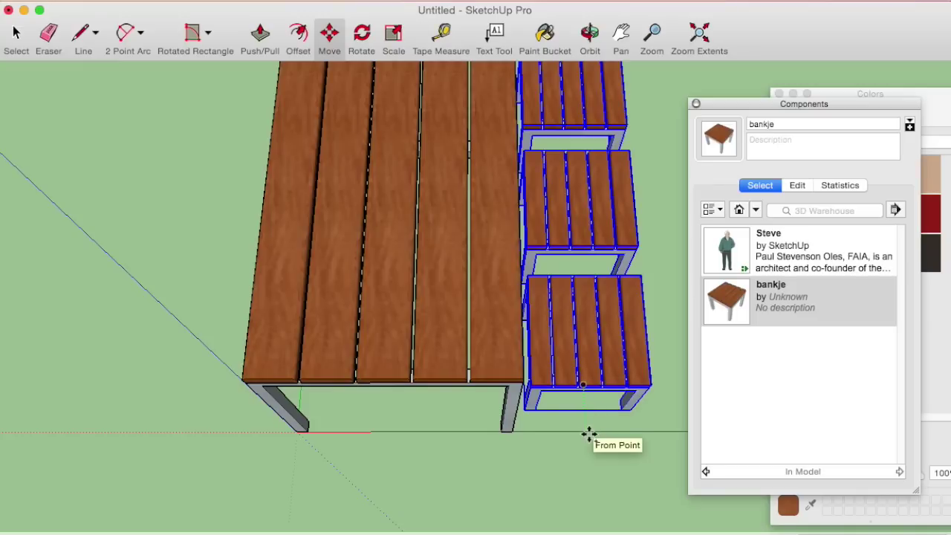
Copy the three stools to the table's opposite side and check the full dining set.
left_click(588, 434)
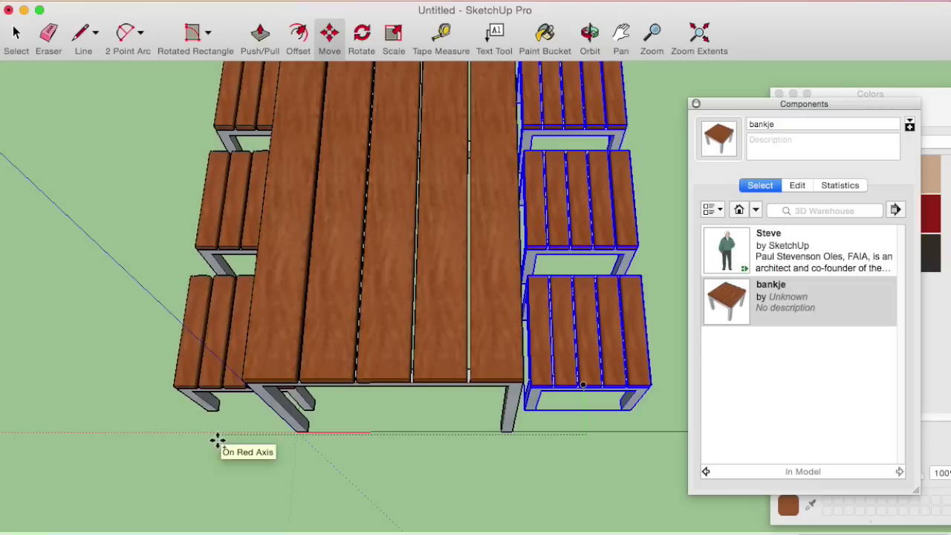
left_click(207, 441)
mouse_move(206, 441)
middle_mouse_down()
mouse_move(223, 364)
mouse_move(221, 446)
middle_mouse_up()
left_click(220, 443)
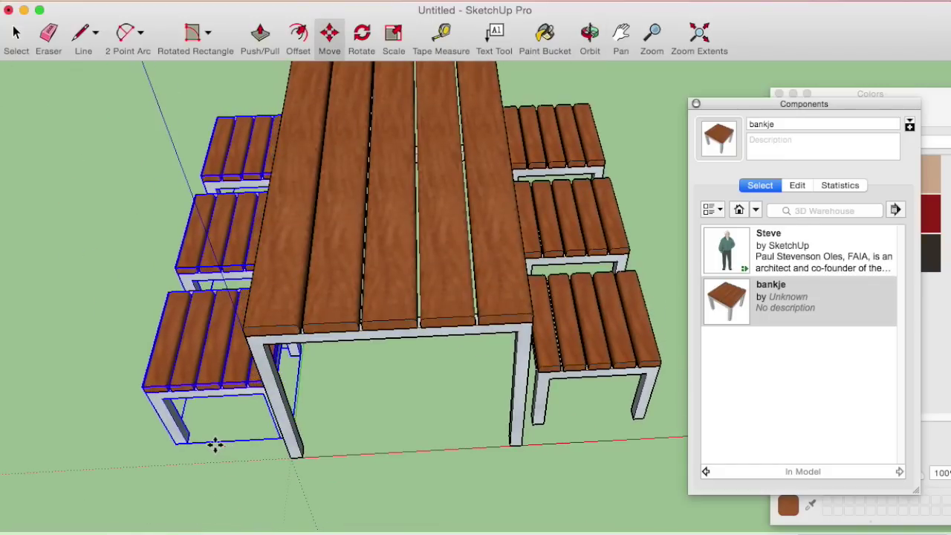
middle_click_drag(214, 444, 181, 395)
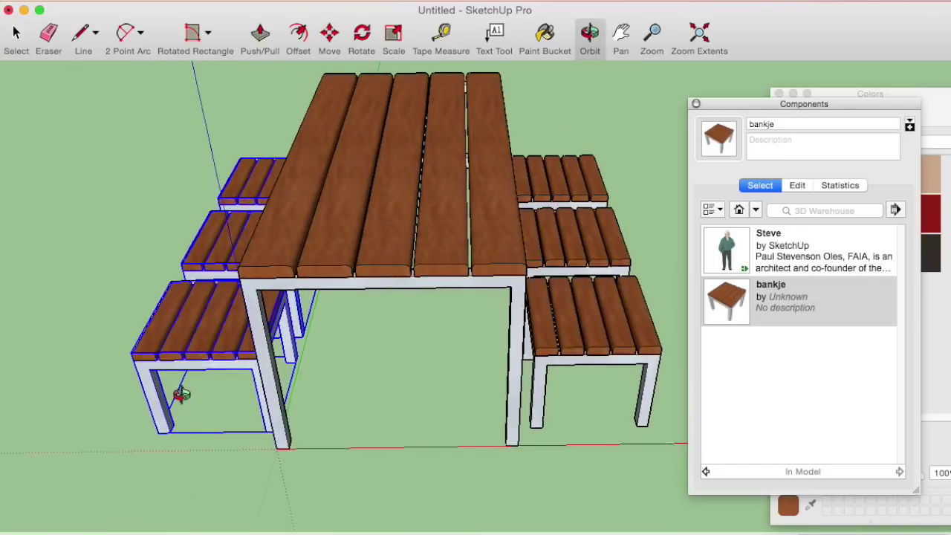
scroll(181, 395, "down", 3)
middle_click_drag(312, 397, 155, 358)
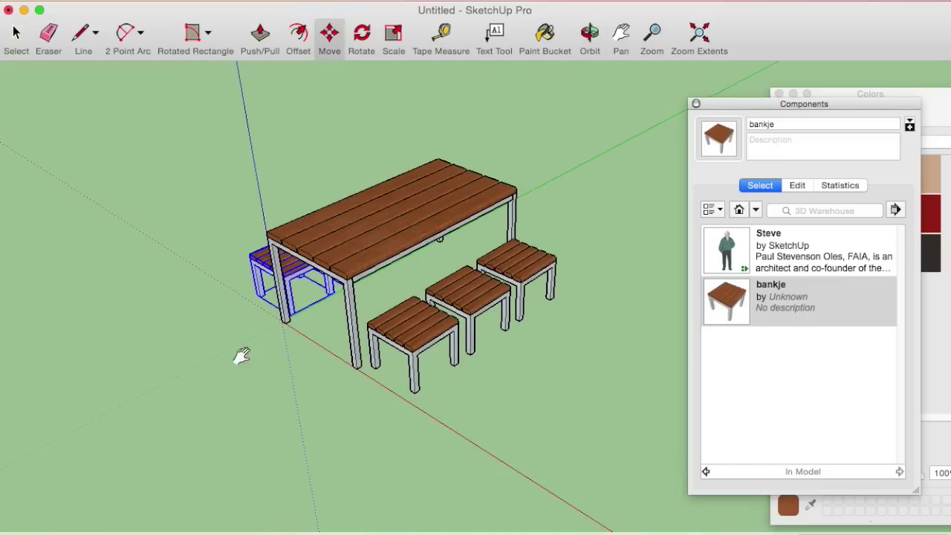
scroll(262, 397, "up", 2)
scroll(270, 399, "up", 2)
middle_click_drag(350, 376, 206, 353)
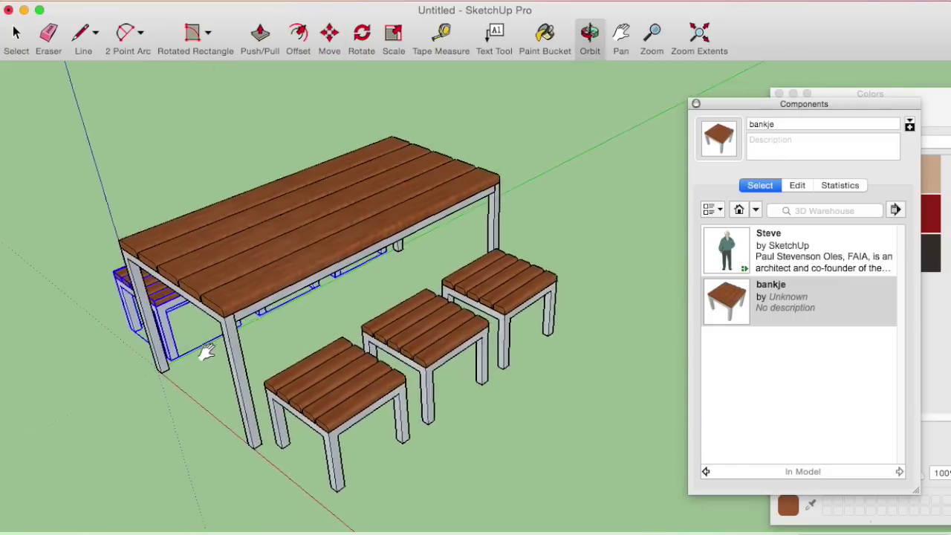
mouse_move(176, 384)
middle_mouse_down()
mouse_move(203, 409)
mouse_move(275, 403)
middle_mouse_up()
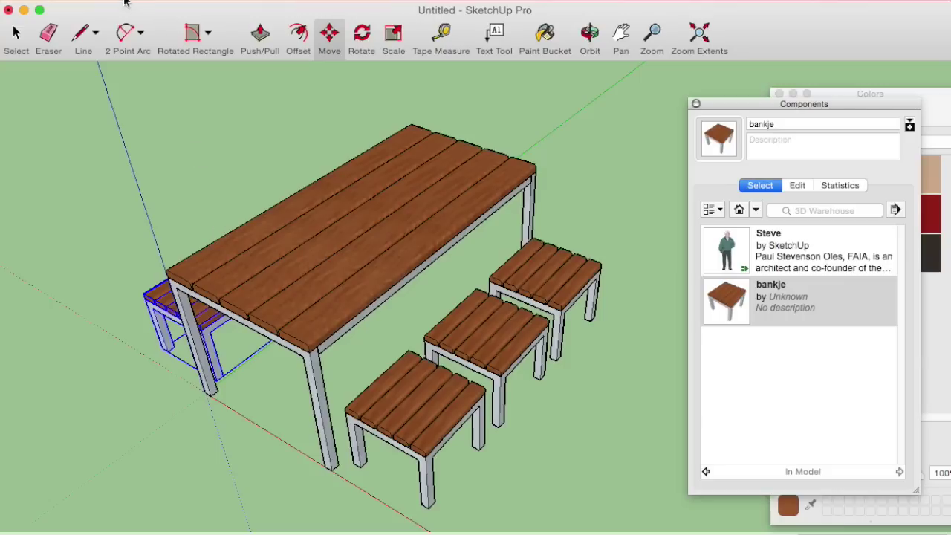
left_click(125, 2)
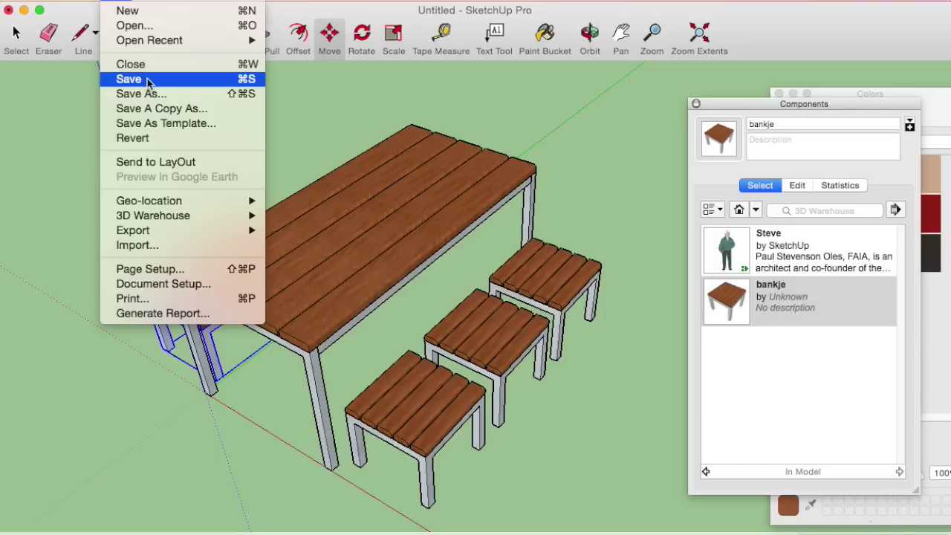
Save the model as 'meubel' in Documenten > sketchup oefeningen.
left_click(147, 78)
left_click(271, 360)
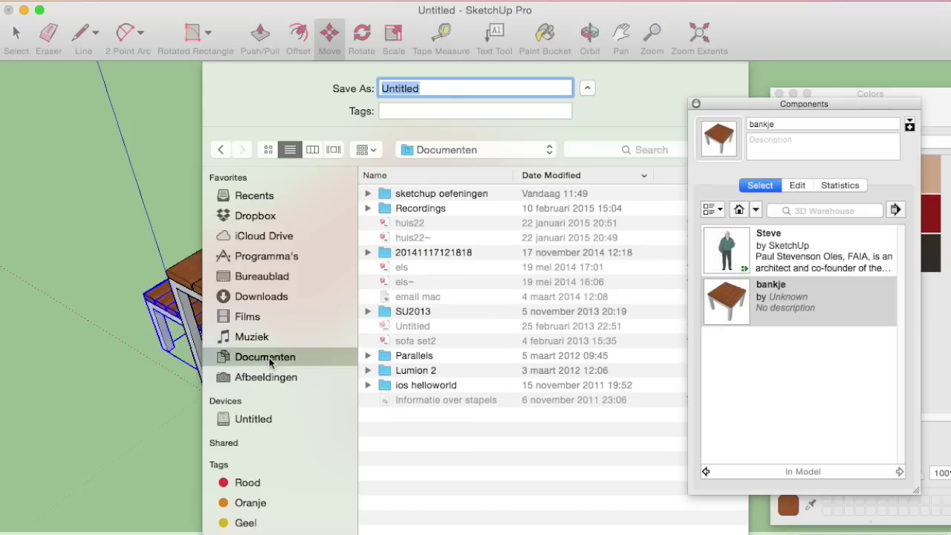
double_click(441, 194)
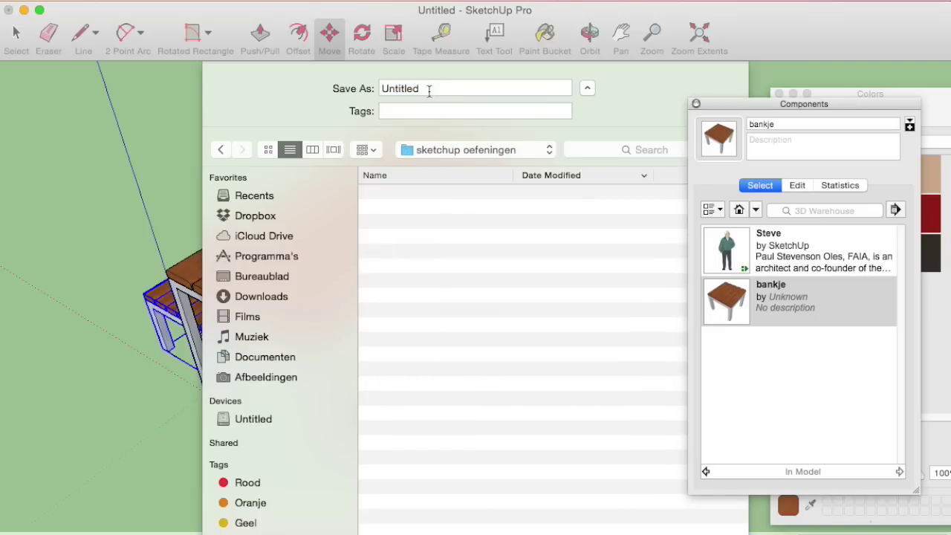
left_click_drag(429, 89, 376, 87)
type("meubel")
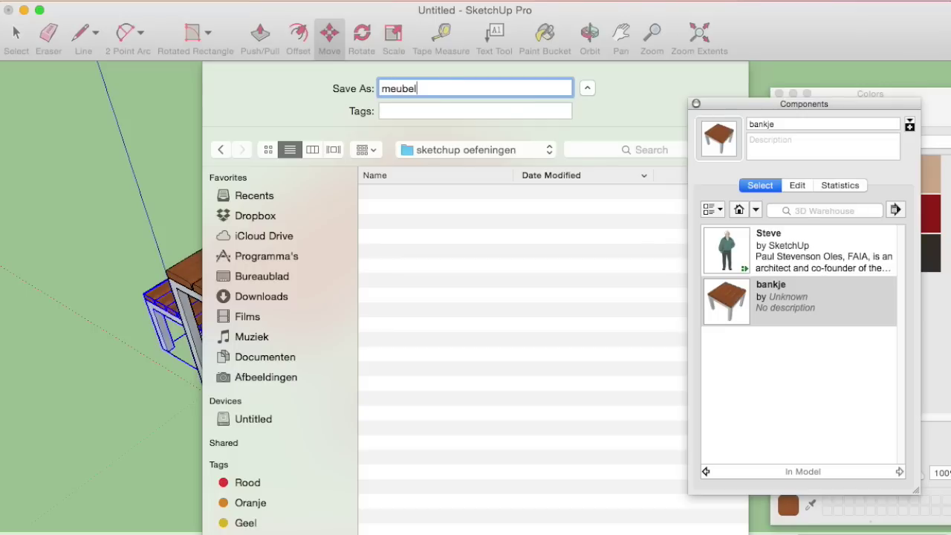
key("Return")
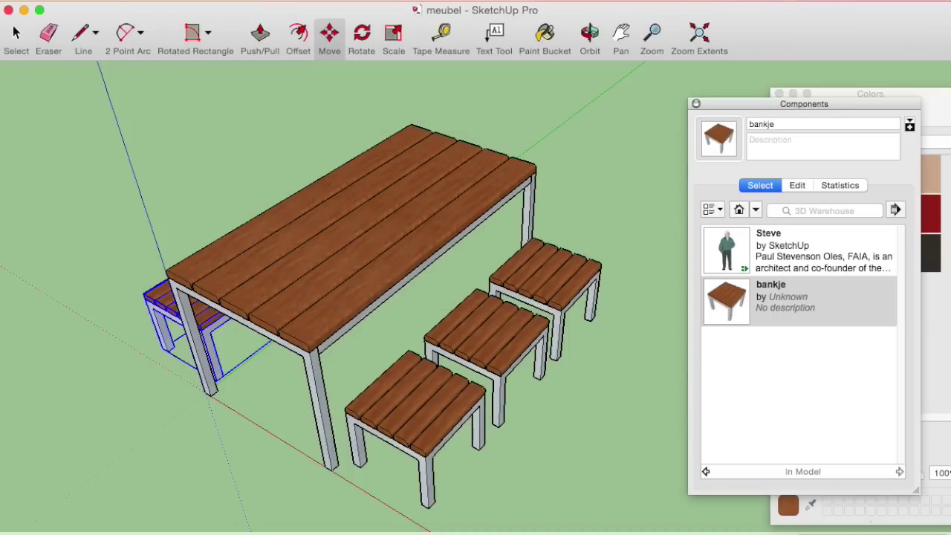